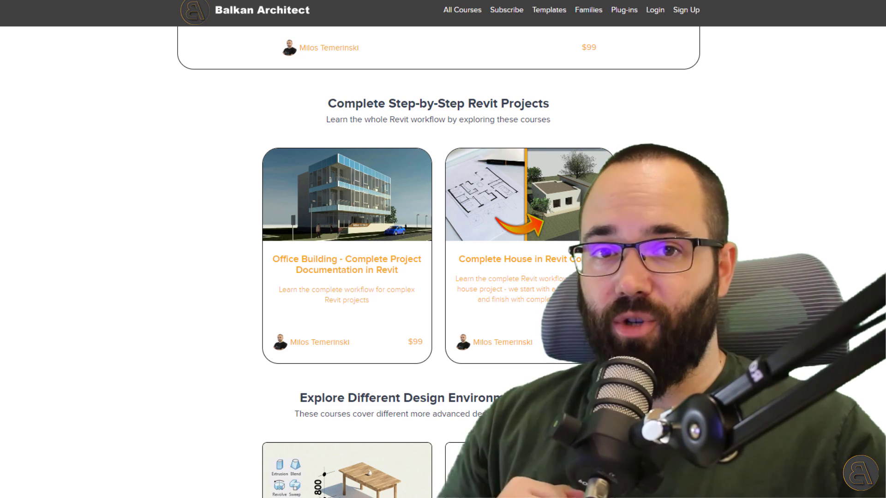
# Step: Scroll through the Balkan Architect course and template pages
pyautogui.scroll(-5, 330, 456)
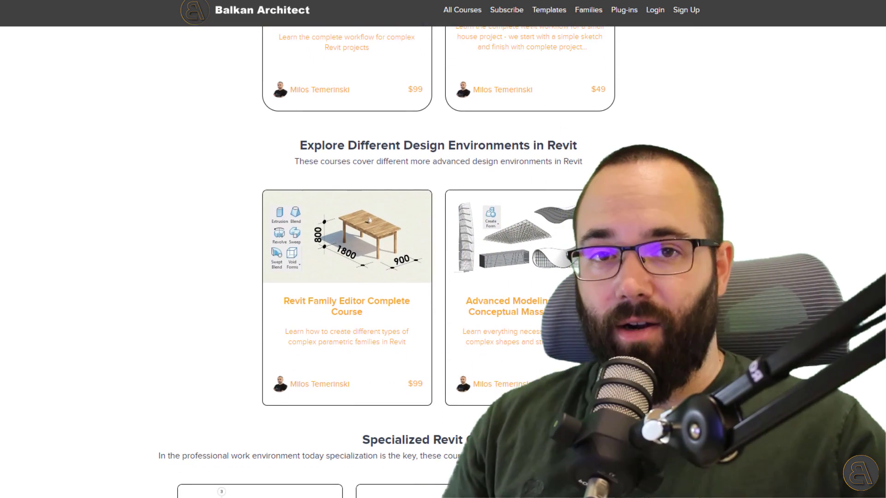
pyautogui.scroll(-6, 438, 259)
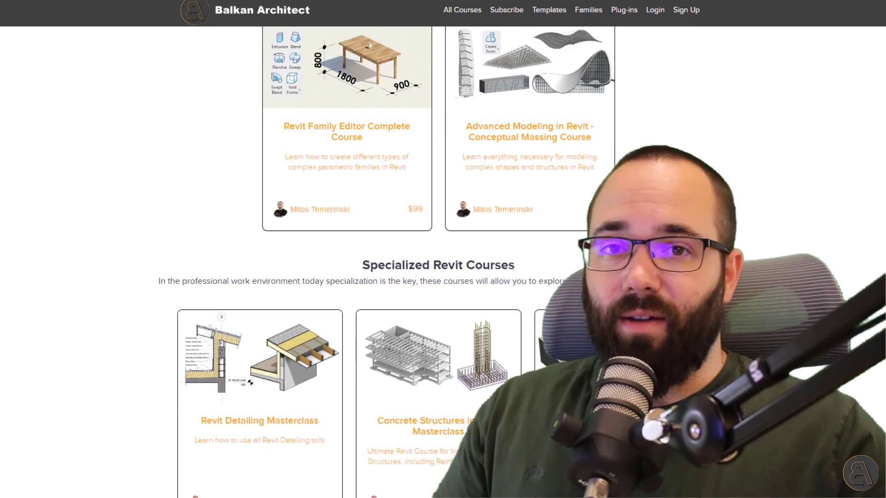
pyautogui.scroll(-4, 438, 258)
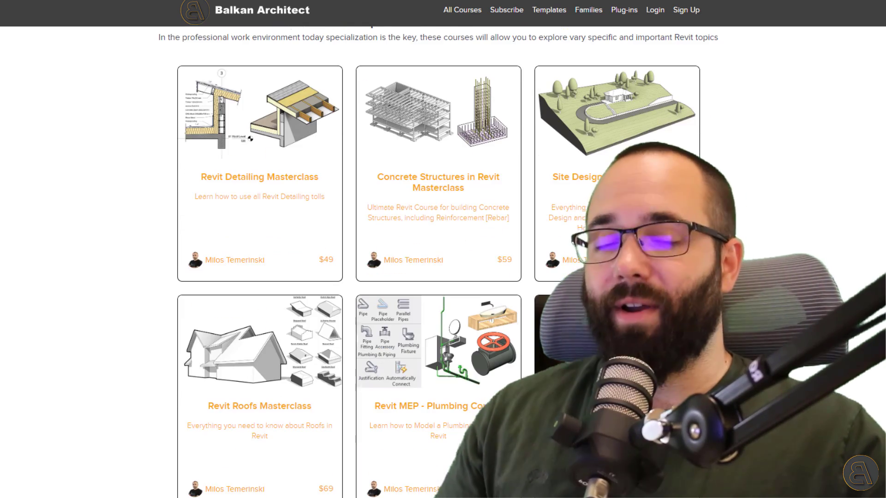
pyautogui.scroll(-3, 439, 258)
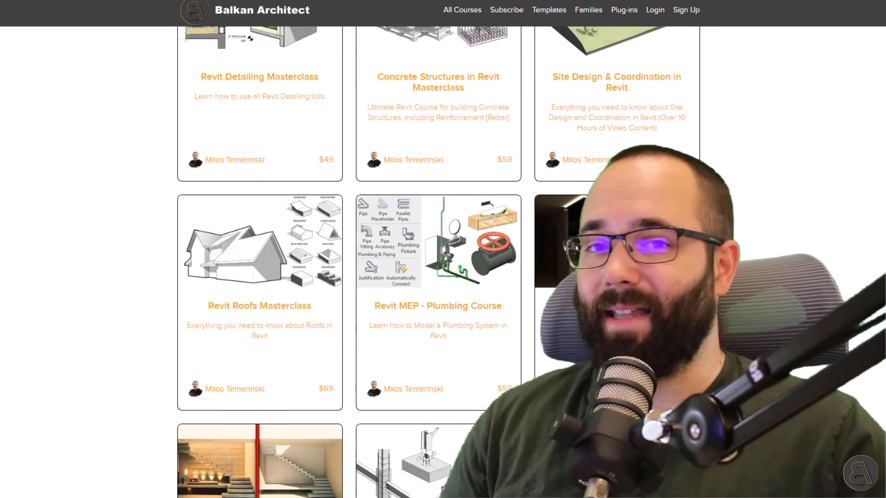
pyautogui.scroll(-4, 438, 258)
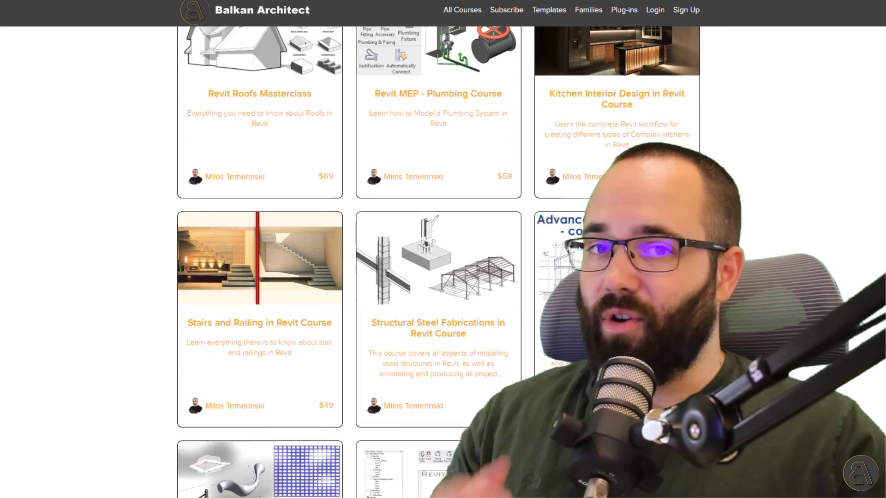
pyautogui.scroll(-4, 438, 258)
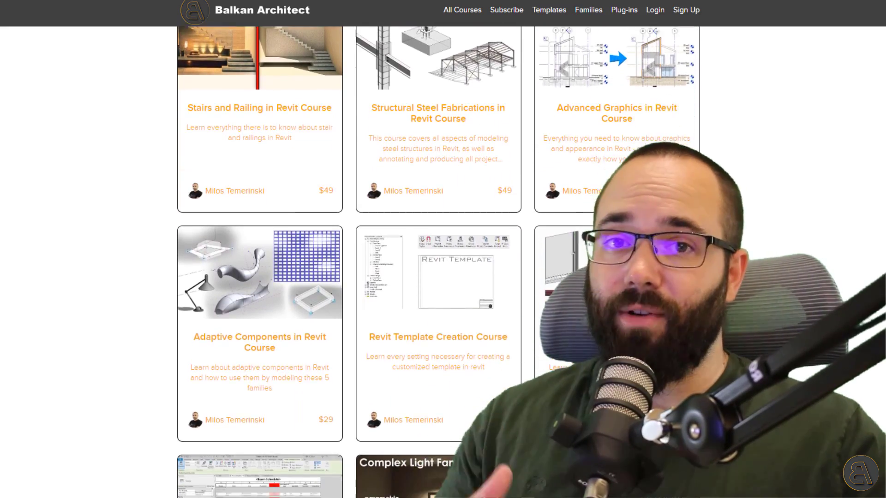
pyautogui.scroll(-2, 438, 258)
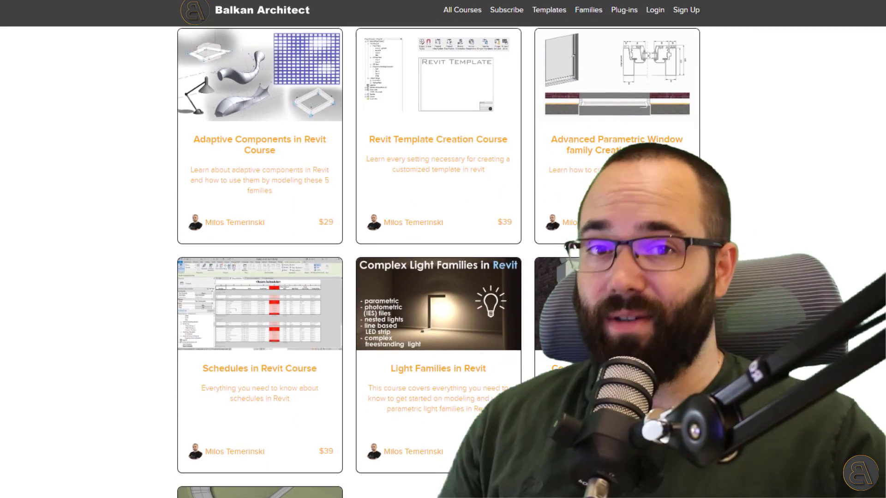
pyautogui.scroll(7, 438, 258)
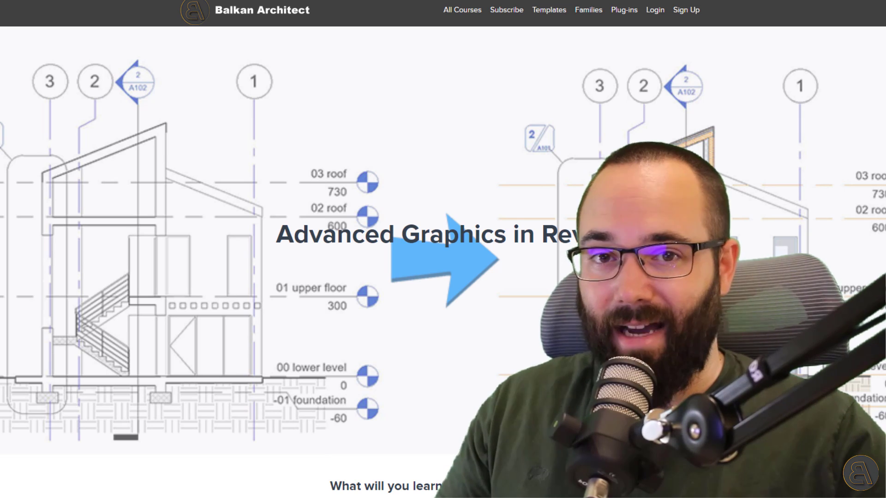
pyautogui.scroll(-8, 442, 249)
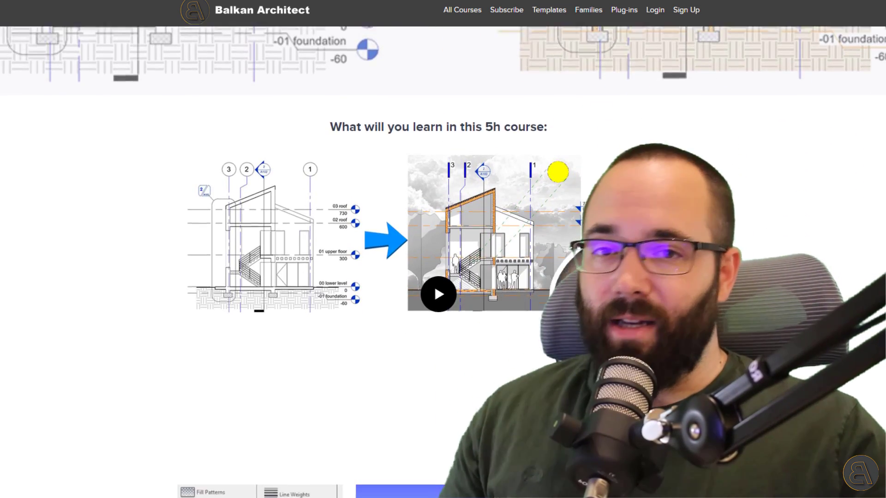
pyautogui.scroll(-4, 443, 250)
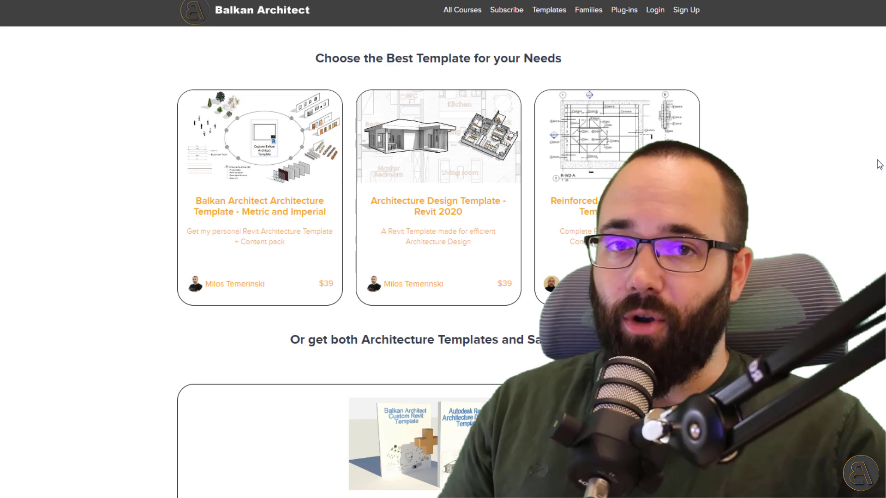
# Step: Go to the Families page and scroll through the Revit family packs
pyautogui.click(588, 10)
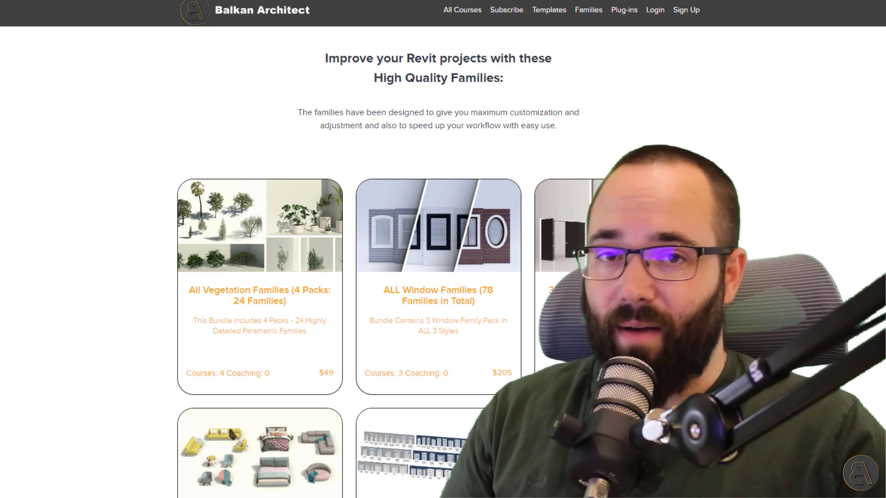
pyautogui.scroll(-3, 442, 249)
pyautogui.scroll(-5, 443, 249)
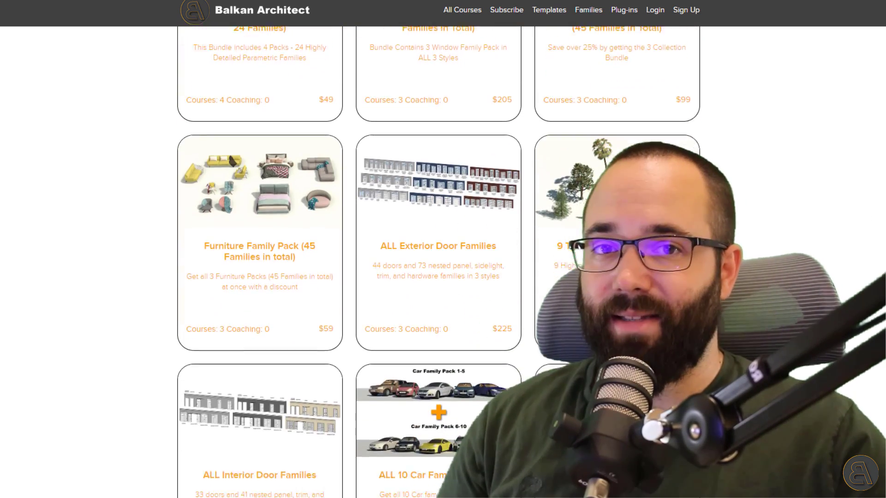
pyautogui.scroll(-10, 443, 249)
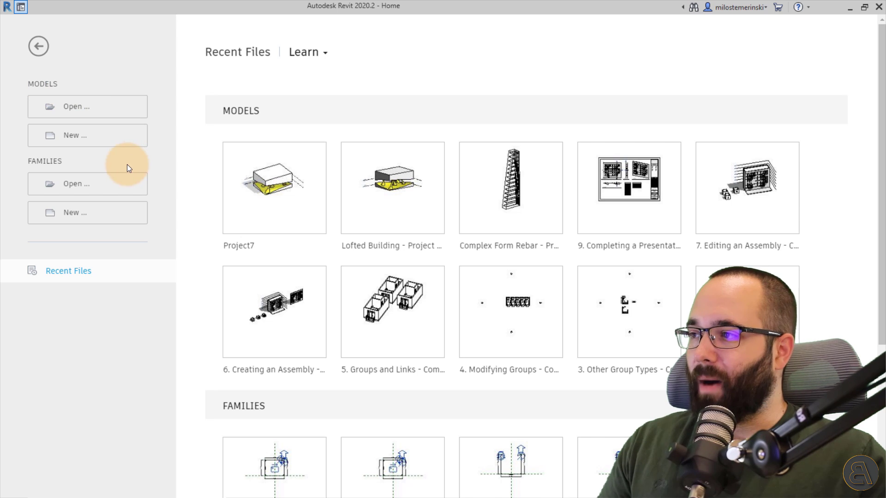
# Step: Create new model Project10 from the Architecture Design Template - Metric
pyautogui.click(72, 138)
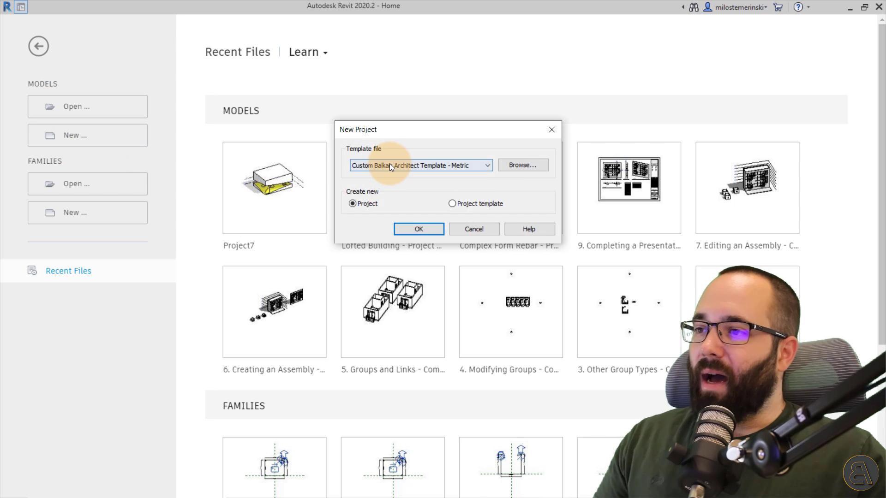
pyautogui.click(390, 164)
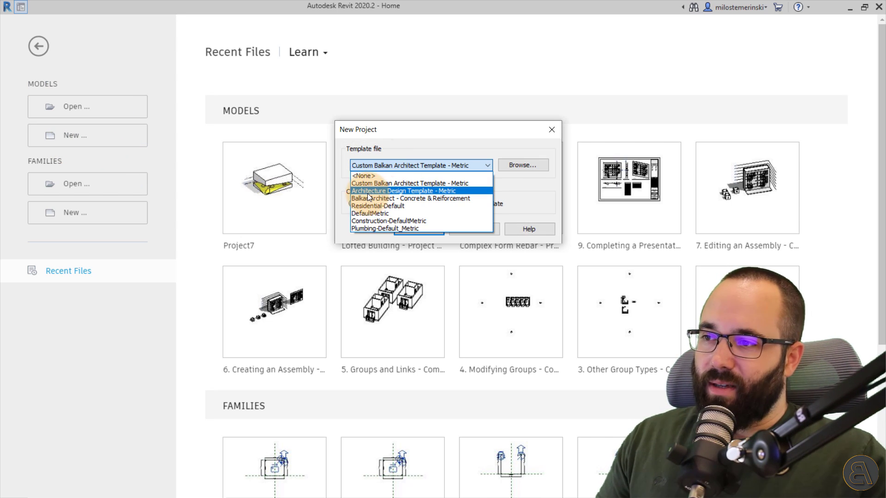
pyautogui.click(367, 192)
pyautogui.click(425, 233)
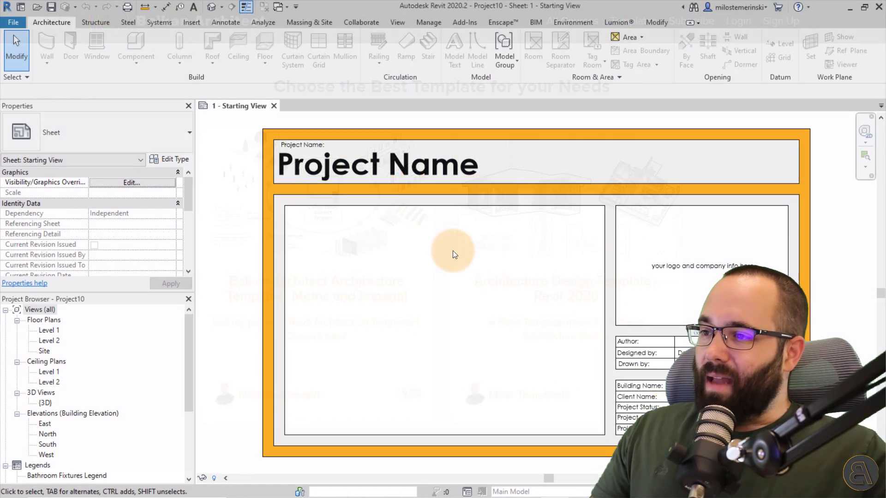
# Step: Open the Level 1 plan, close 1 - Starting View, and pan the plan left
pyautogui.doubleClick(44, 331)
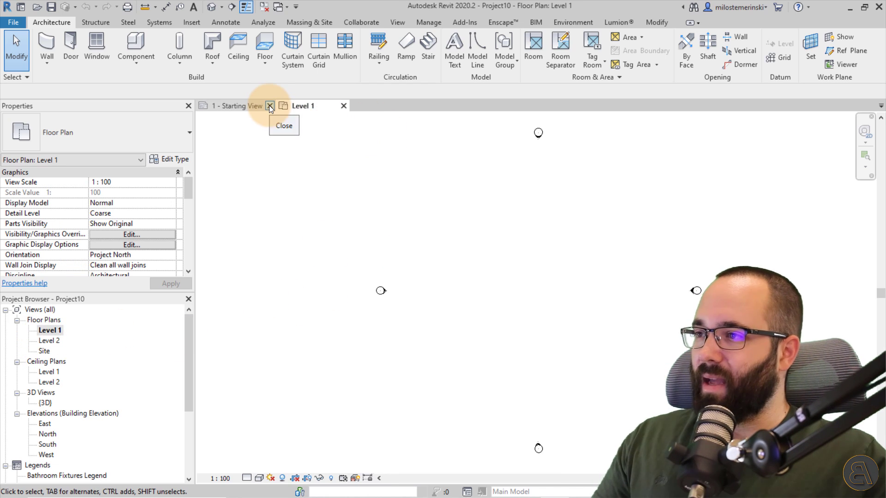
pyautogui.click(270, 105)
pyautogui.moveTo(490, 219); pyautogui.dragTo(364, 220, button='middle')
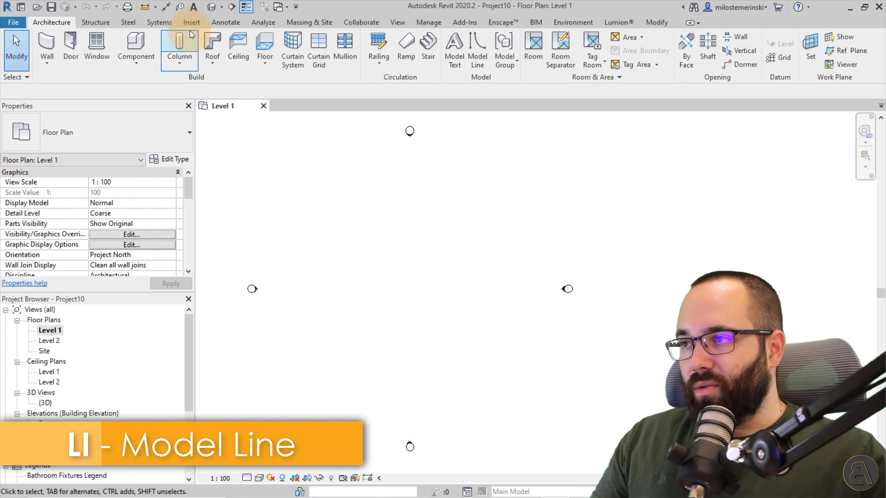
pyautogui.click(220, 21)
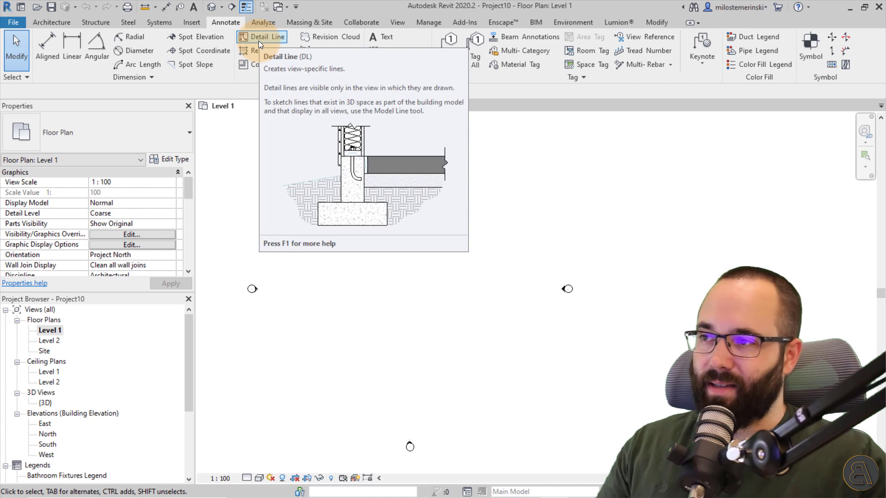
pyautogui.click(37, 22)
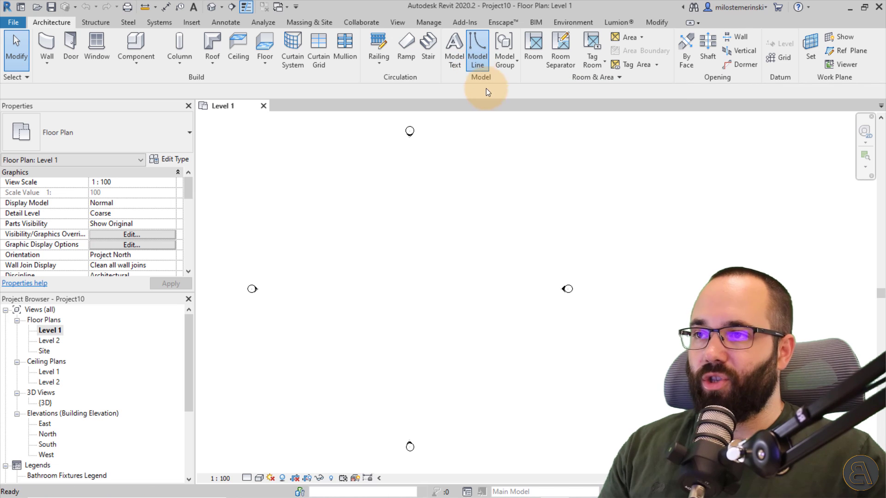
pyautogui.click(477, 68)
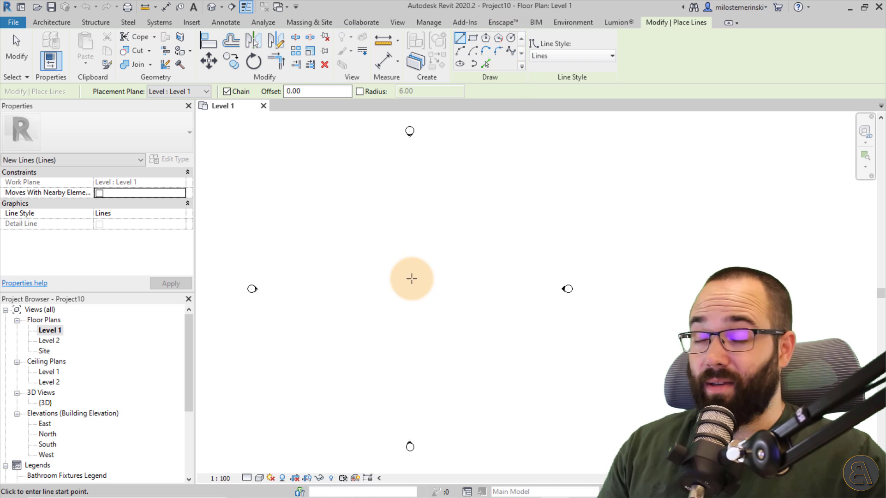
pyautogui.click(368, 338)
pyautogui.click(436, 271)
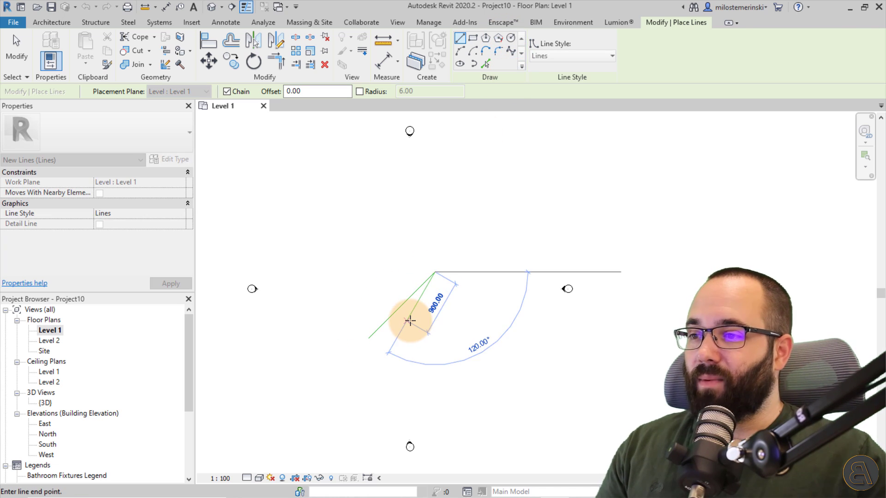
pyautogui.press('Escape')
pyautogui.press('Escape')
pyautogui.click(411, 288)
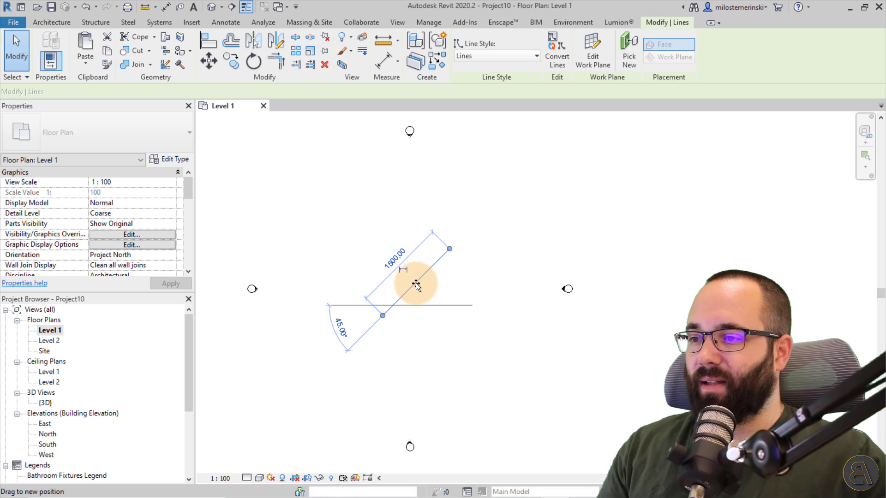
pyautogui.scroll(3, 410, 300)
pyautogui.click(395, 235)
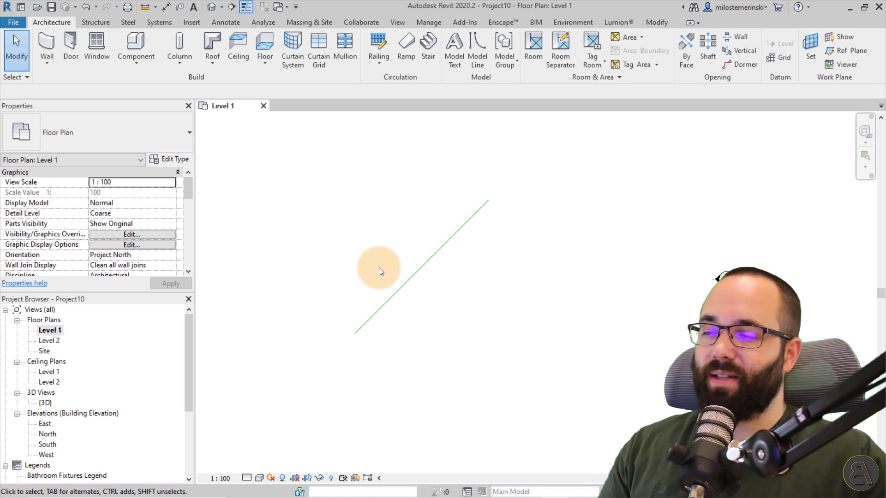
pyautogui.scroll(-3, 507, 270)
pyautogui.moveTo(500, 286); pyautogui.dragTo(567, 309, button='middle')
pyautogui.click(211, 7)
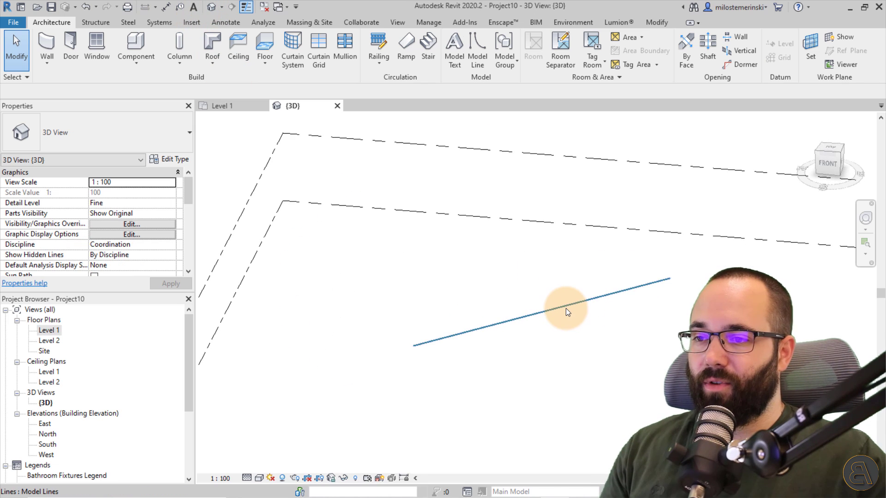
pyautogui.click(492, 323)
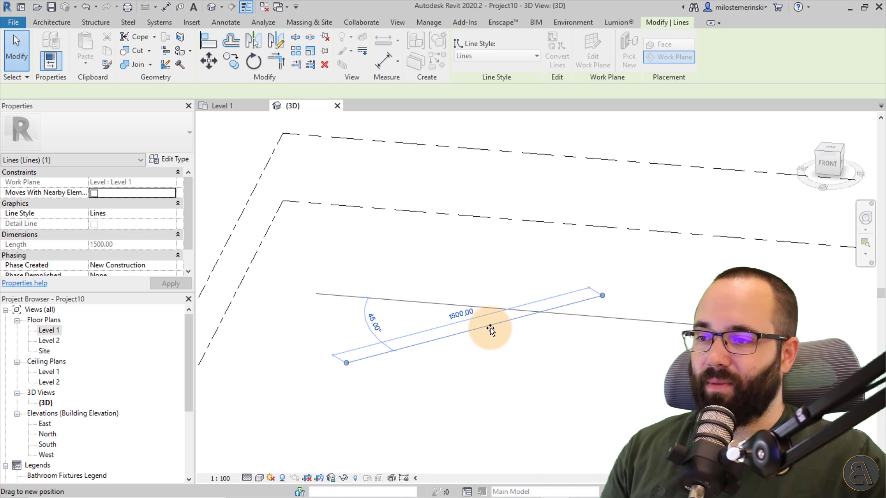
pyautogui.moveTo(490, 327); pyautogui.dragTo(439, 342)
pyautogui.click(534, 356)
pyautogui.doubleClick(48, 444)
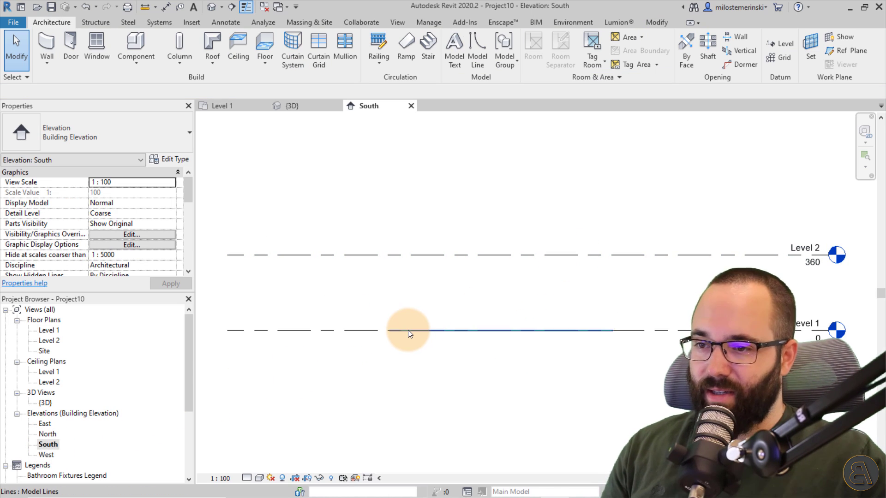
pyautogui.click(408, 331)
pyautogui.click(423, 353)
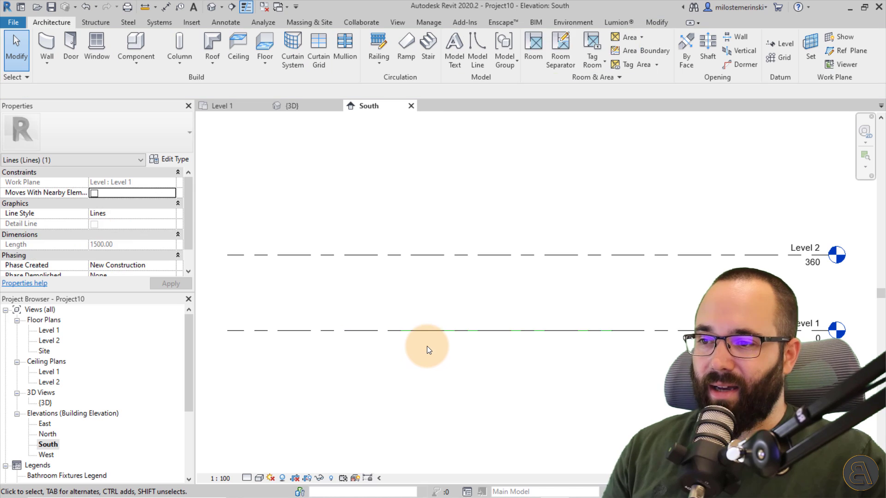
pyautogui.click(317, 106)
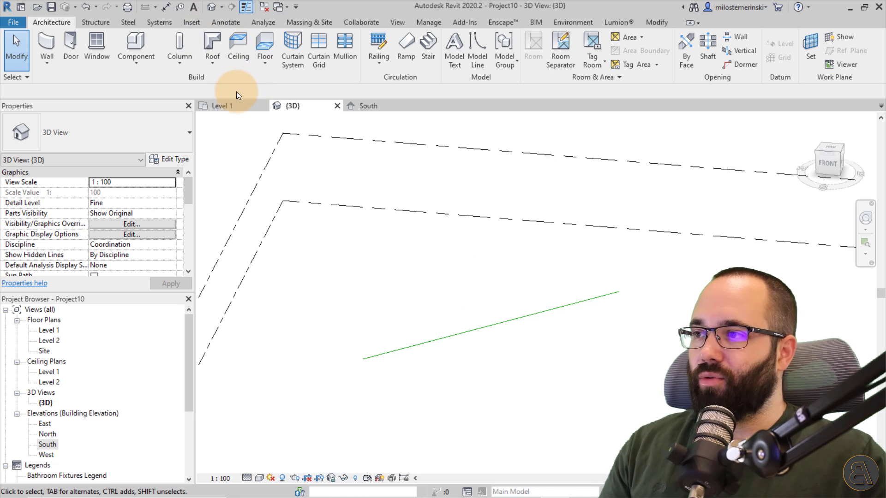
pyautogui.click(226, 104)
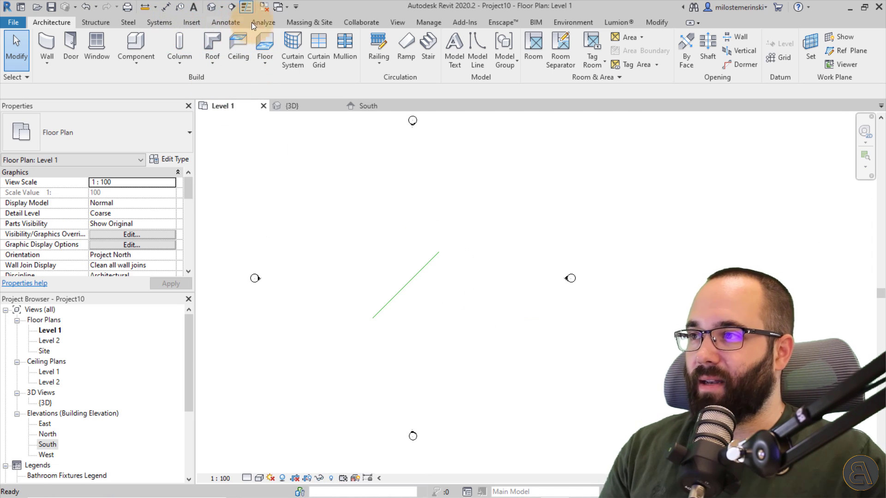
# Step: Draw a detail line beside the green model line on Level 1
pyautogui.click(233, 23)
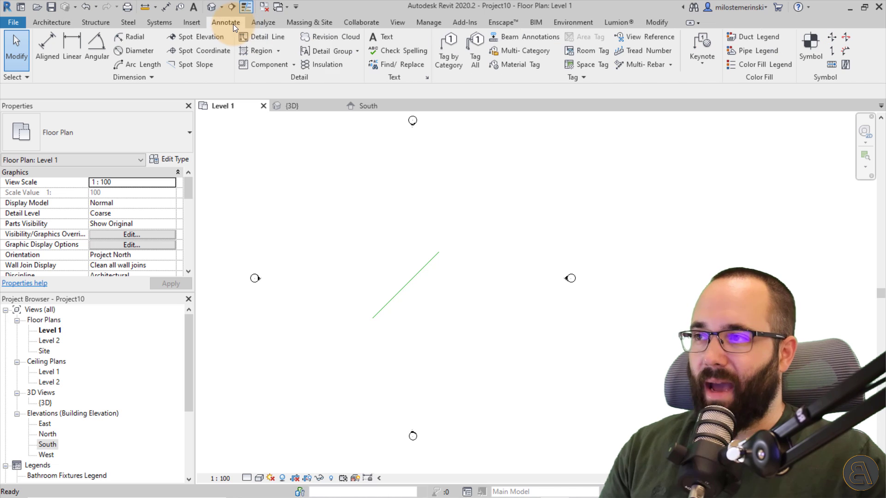
pyautogui.click(262, 39)
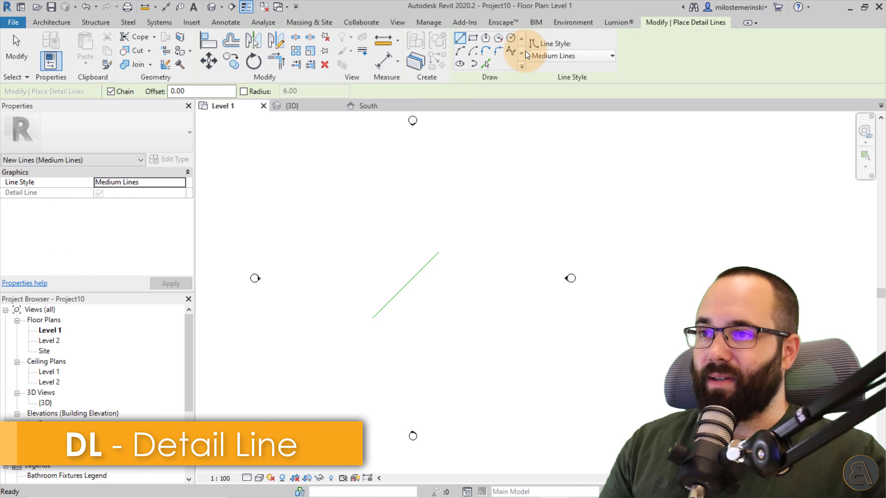
pyautogui.click(386, 332)
pyautogui.click(452, 265)
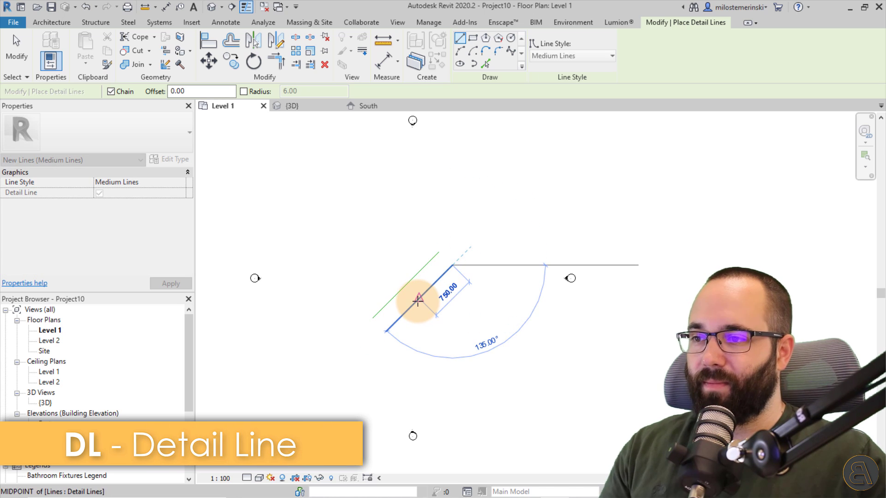
pyautogui.press('Escape')
pyautogui.press('Escape')
# Step: Compare the lines in the {3D} and South views, then return to Level 1
pyautogui.scroll(2, 392, 289)
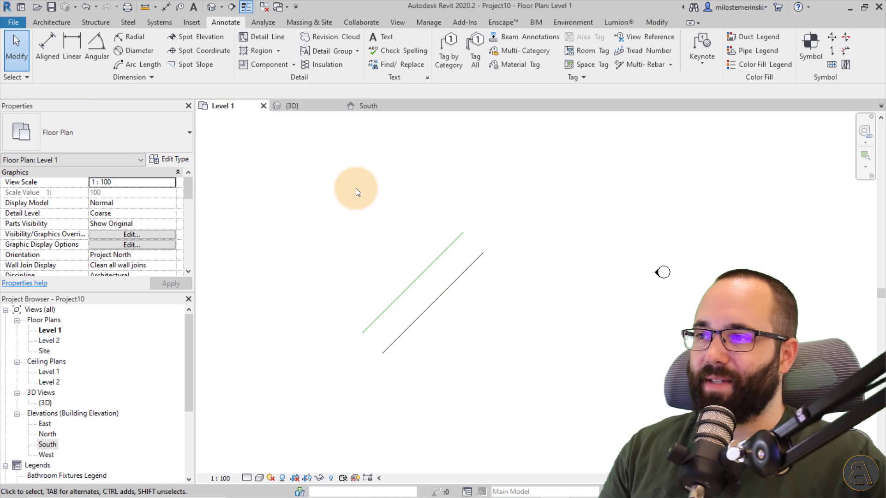
pyautogui.click(298, 109)
pyautogui.click(483, 332)
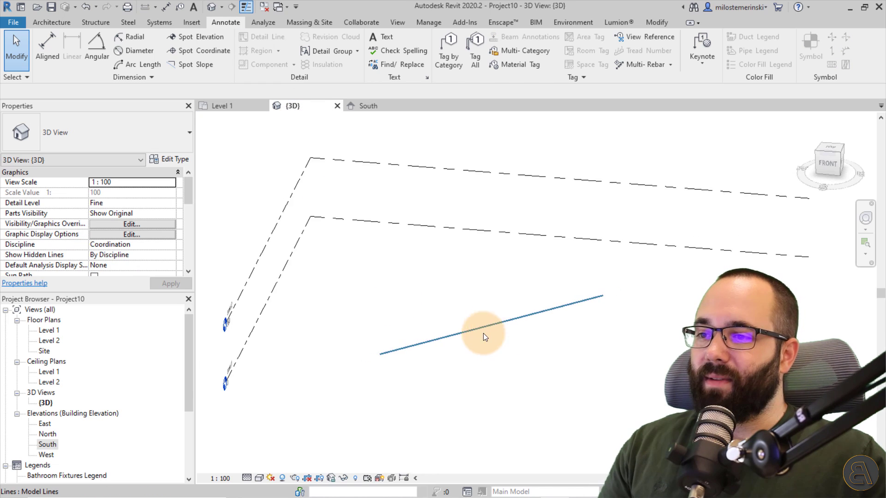
pyautogui.scroll(-2, 485, 329)
pyautogui.click(437, 315)
pyautogui.click(384, 109)
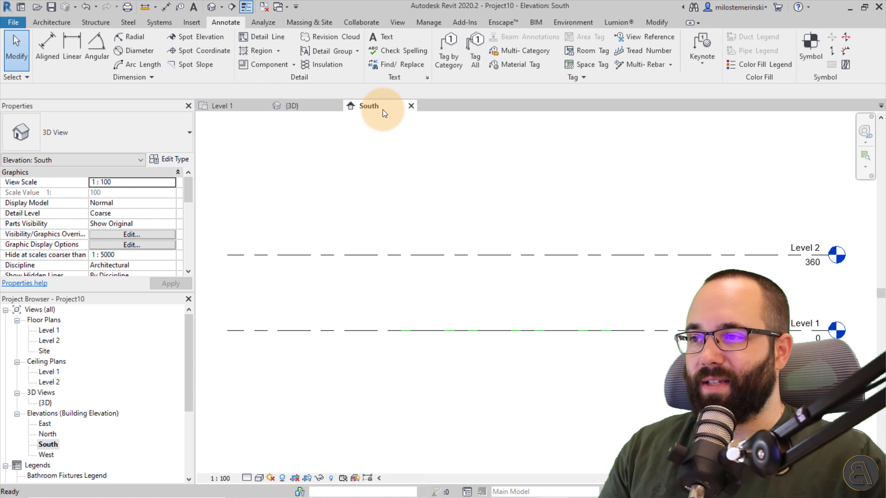
pyautogui.click(239, 107)
# Step: Delete the black detail line from the Level 1 plan
pyautogui.scroll(-2, 447, 282)
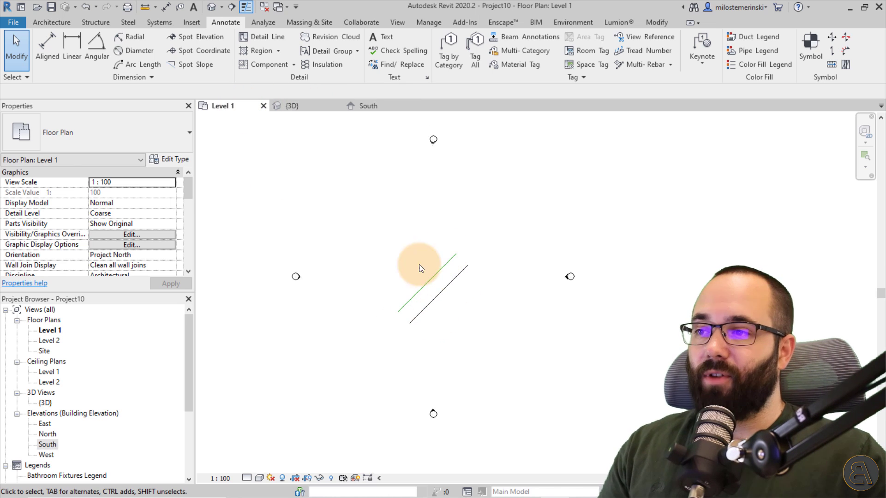
pyautogui.scroll(2, 442, 248)
pyautogui.moveTo(405, 252); pyautogui.dragTo(415, 268, button='middle')
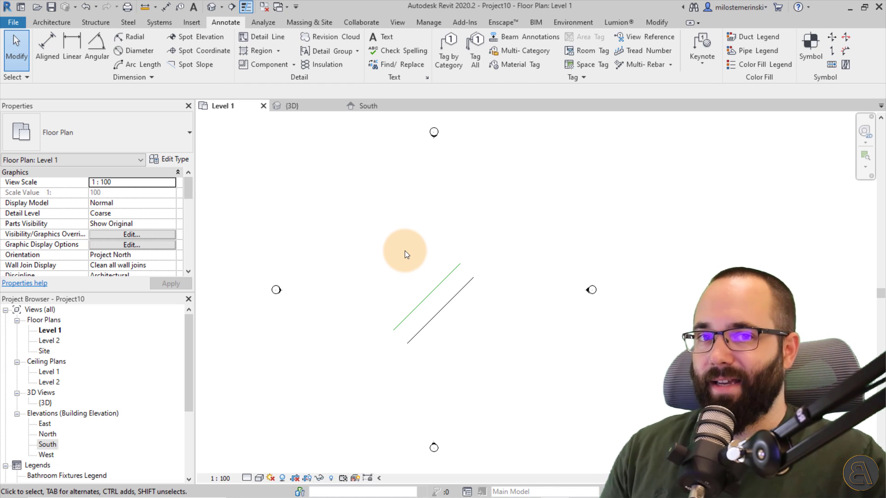
pyautogui.click(434, 308)
pyautogui.press('Delete')
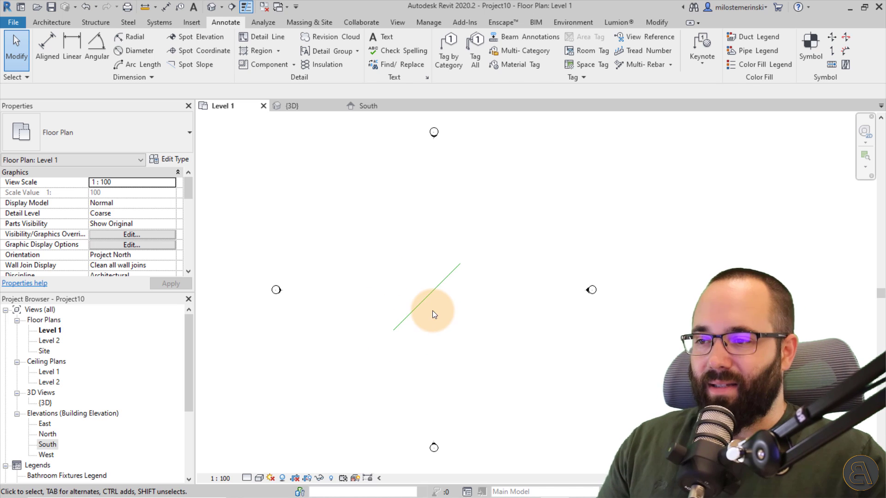
# Step: Drag the green model line further up-left on the plan
pyautogui.moveTo(425, 297); pyautogui.dragTo(421, 289)
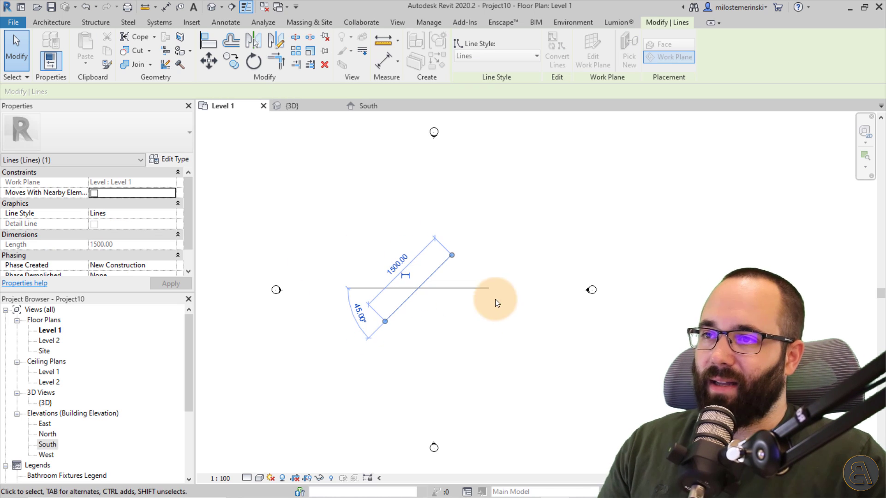
pyautogui.click(477, 322)
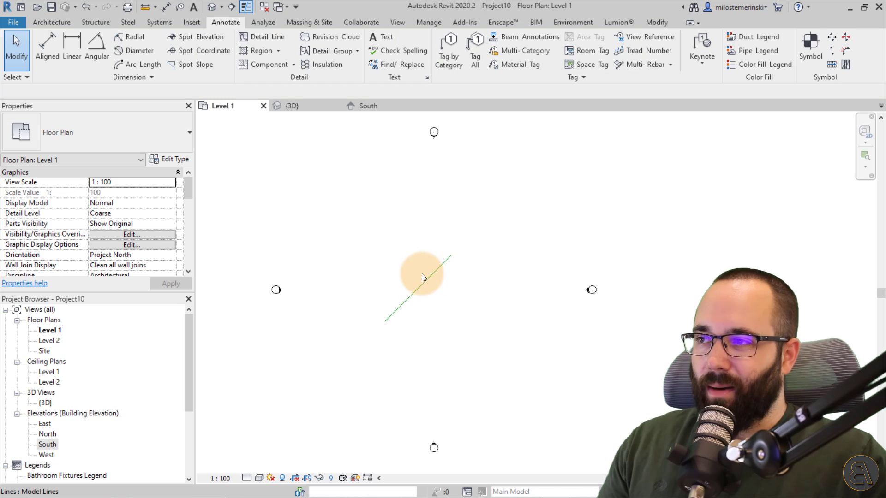
pyautogui.moveTo(431, 271); pyautogui.dragTo(418, 239)
pyautogui.click(433, 269)
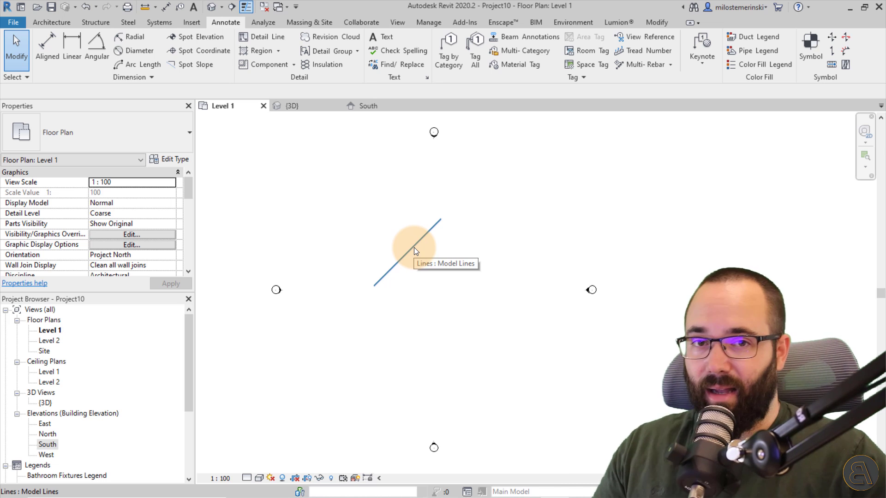
pyautogui.click(52, 22)
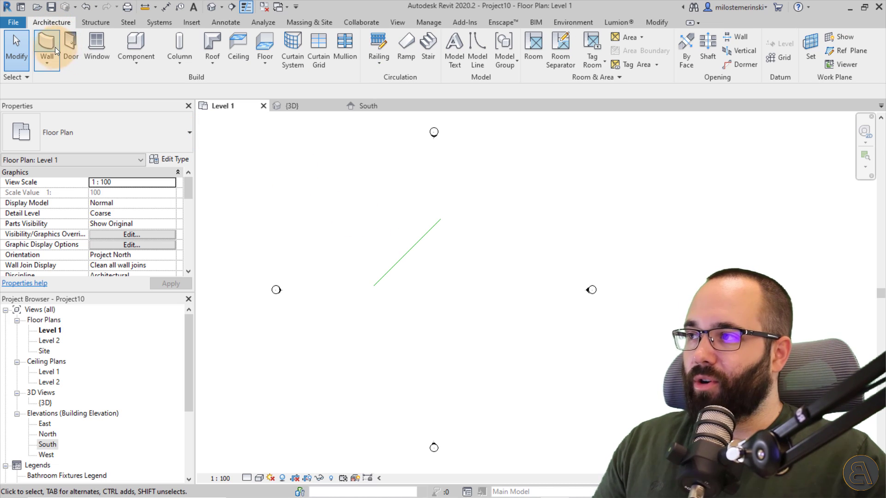
# Step: Place a 1300-long Basic Wall Interior Bearing Wall horizontally beside the model line
pyautogui.press('w')
pyautogui.press('a')
pyautogui.click(385, 325)
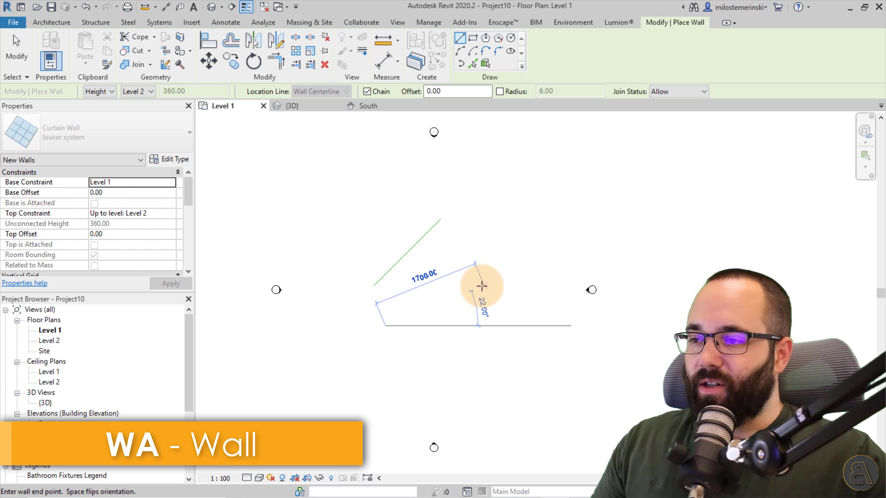
pyautogui.press('Escape')
pyautogui.press('Escape')
pyautogui.click(78, 145)
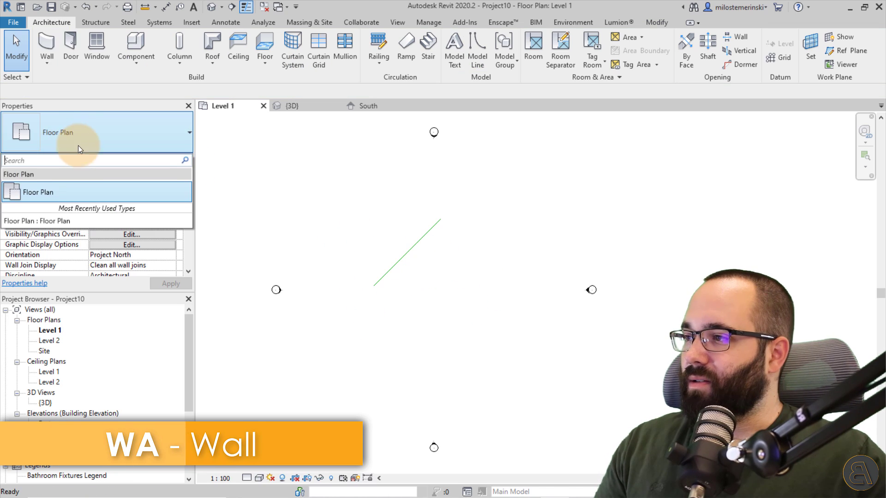
pyautogui.click(48, 42)
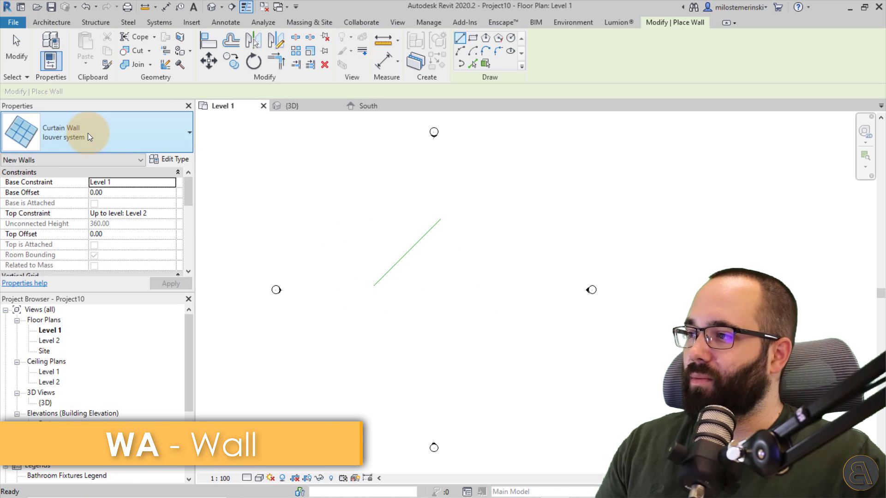
pyautogui.click(88, 133)
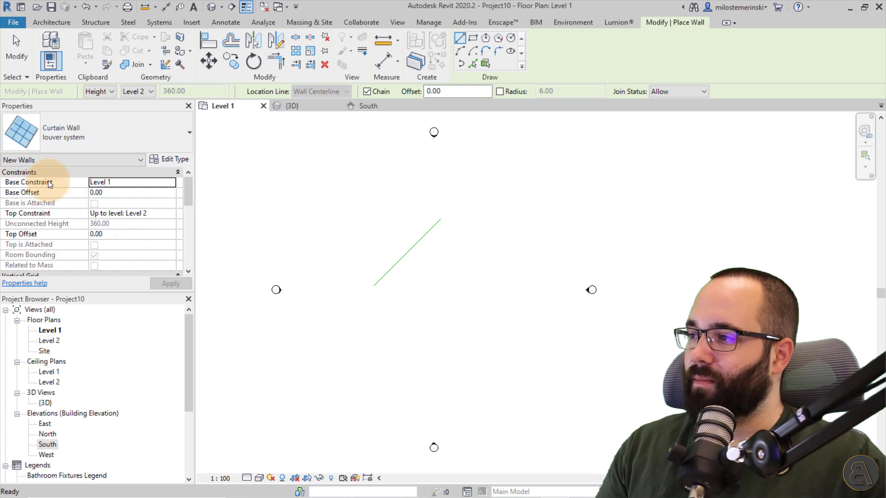
pyautogui.click(385, 304)
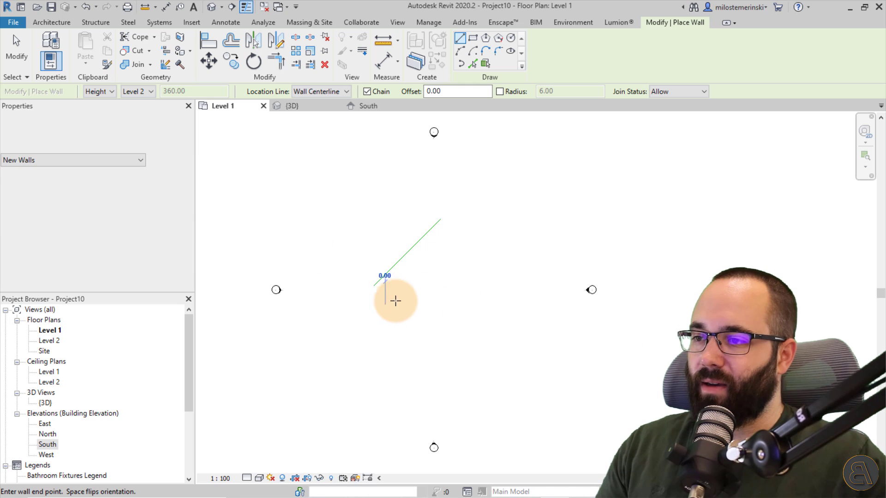
pyautogui.click(459, 305)
pyautogui.press('Escape')
pyautogui.press('Escape')
# Step: Frame the new wall and green model line closely in the {3D} view
pyautogui.click(295, 107)
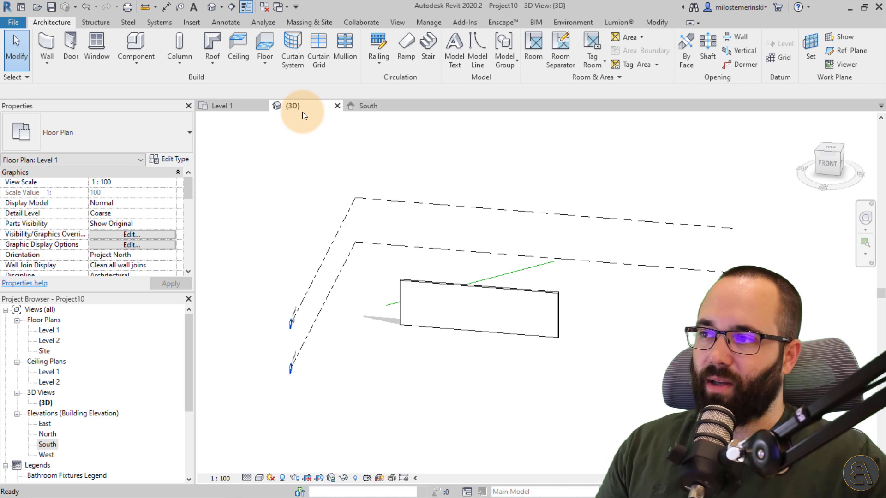
pyautogui.keyDown('shift'); pyautogui.moveTo(492, 319); pyautogui.dragTo(543, 310, button='middle'); pyautogui.keyUp('shift')
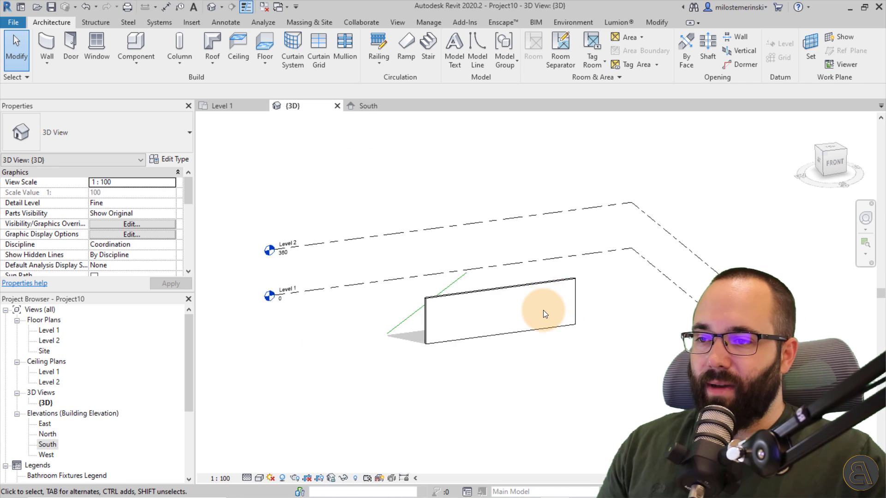
pyautogui.scroll(3, 543, 310)
pyautogui.moveTo(471, 319); pyautogui.dragTo(457, 287, button='middle')
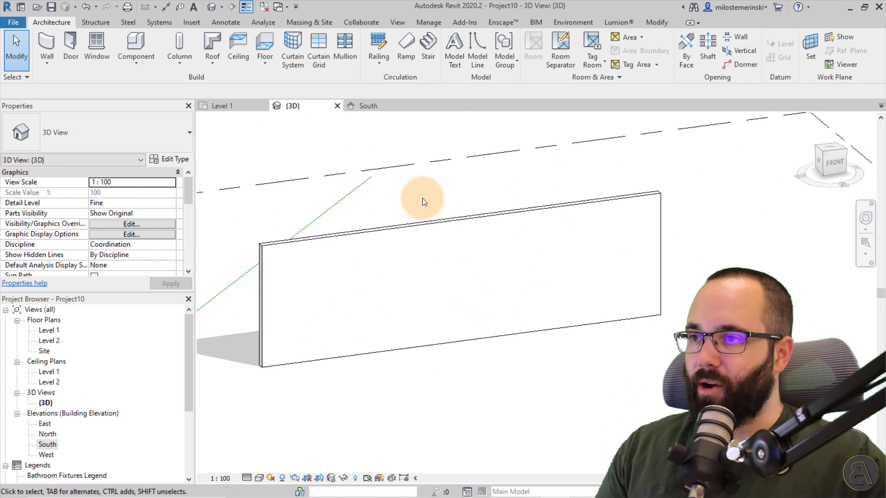
# Step: Set the wall face as the Model Line placement plane via Pick
pyautogui.click(475, 64)
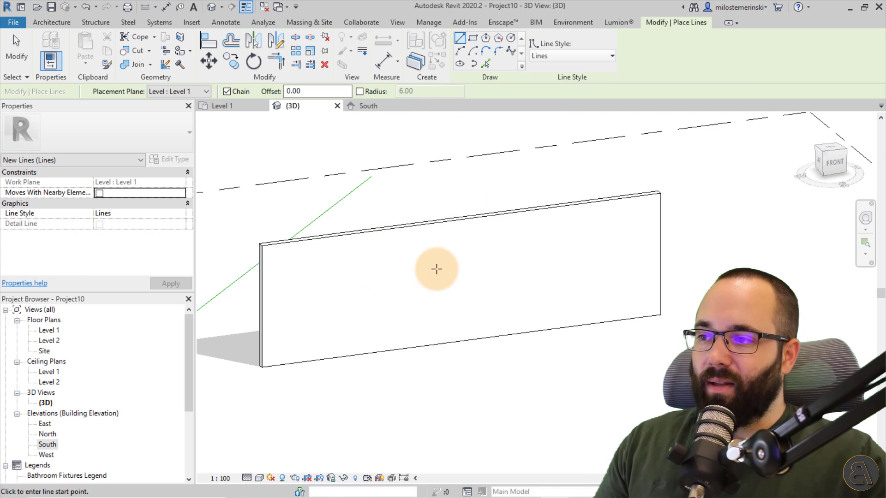
pyautogui.click(170, 91)
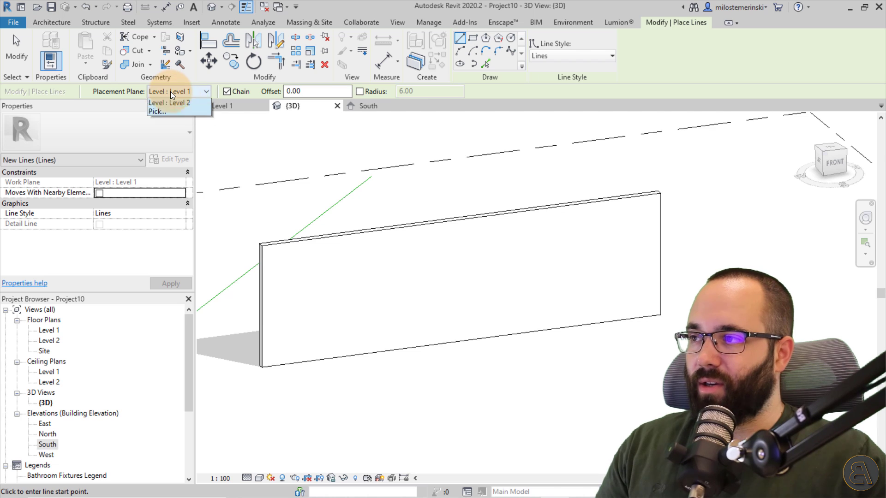
pyautogui.click(154, 113)
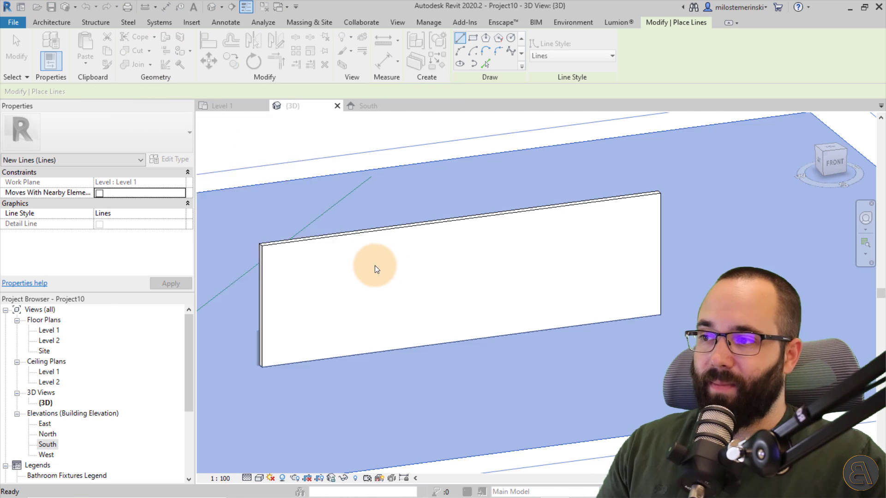
pyautogui.click(376, 269)
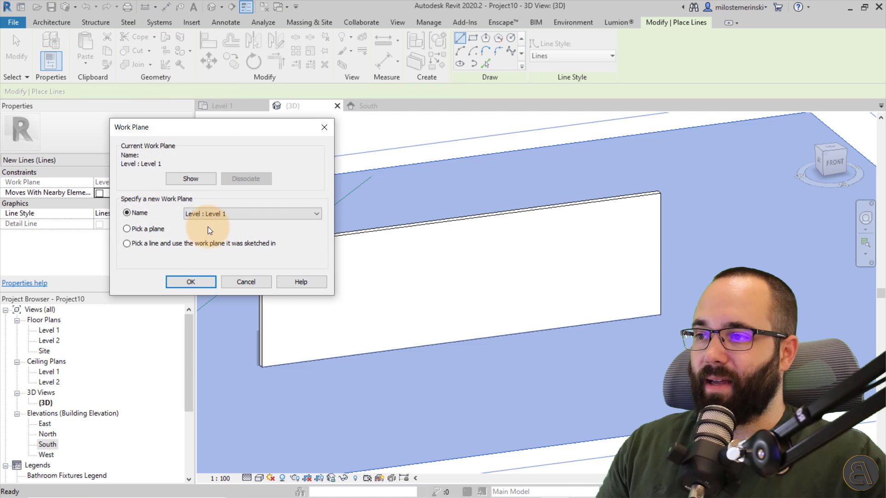
pyautogui.click(191, 282)
pyautogui.press('Escape')
pyautogui.press('Escape')
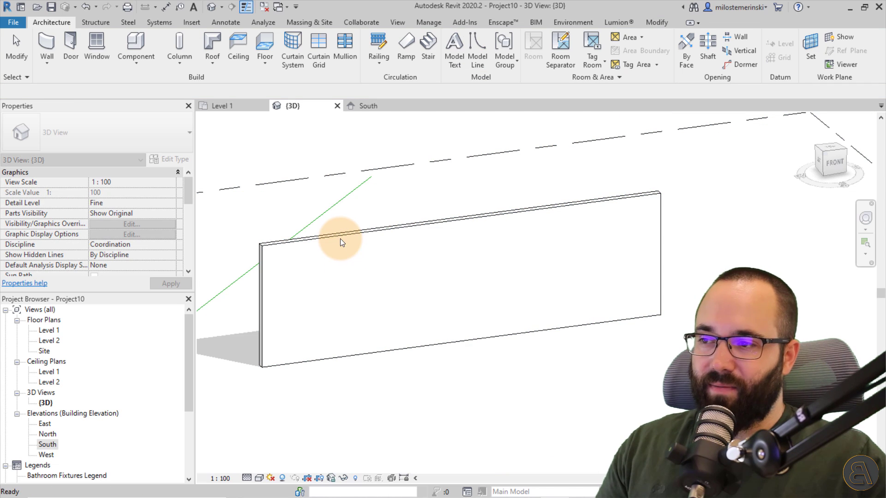
# Step: Draw alternating vertical and diagonal model lines across the wall face with LI
pyautogui.press('l')
pyautogui.press('i')
pyautogui.click(344, 356)
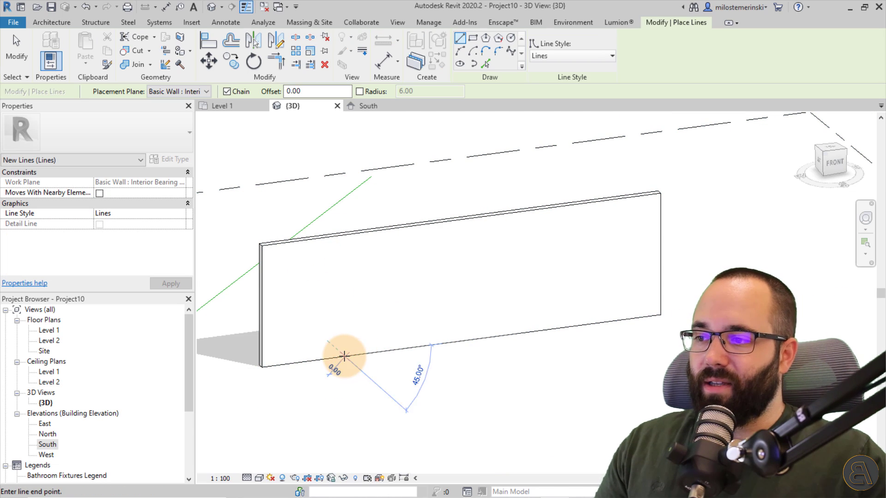
pyautogui.click(343, 234)
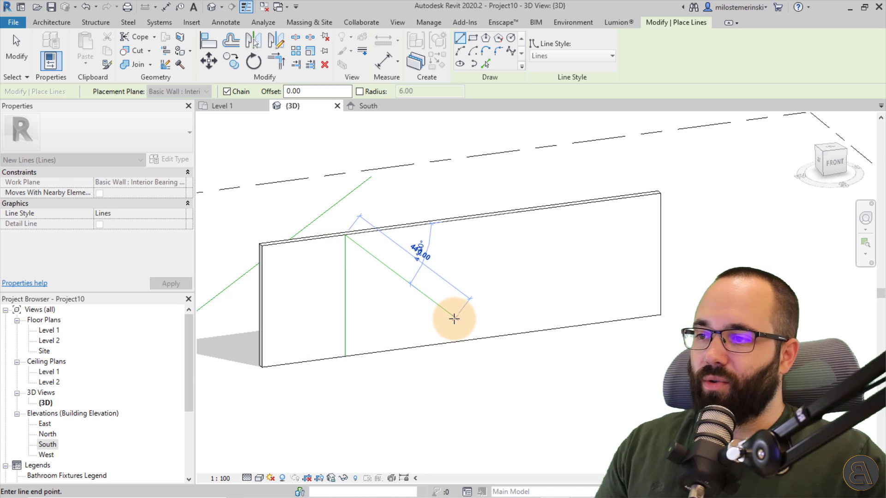
pyautogui.click(463, 340)
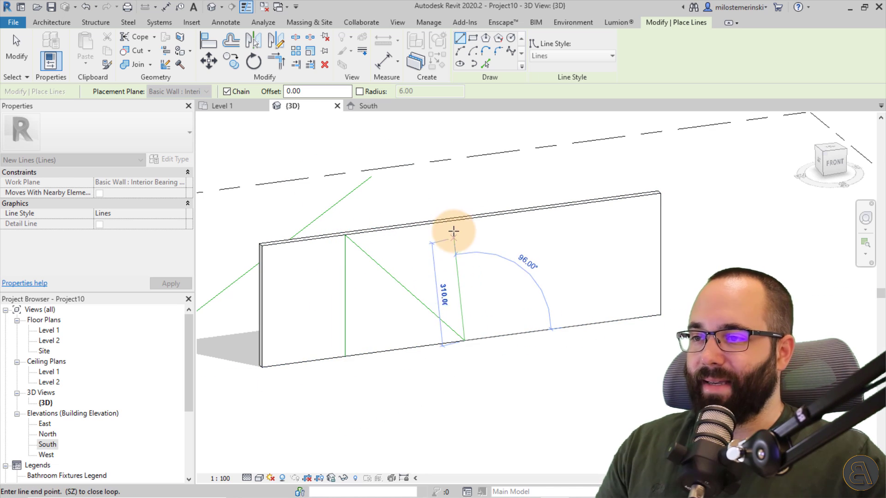
pyautogui.click(463, 220)
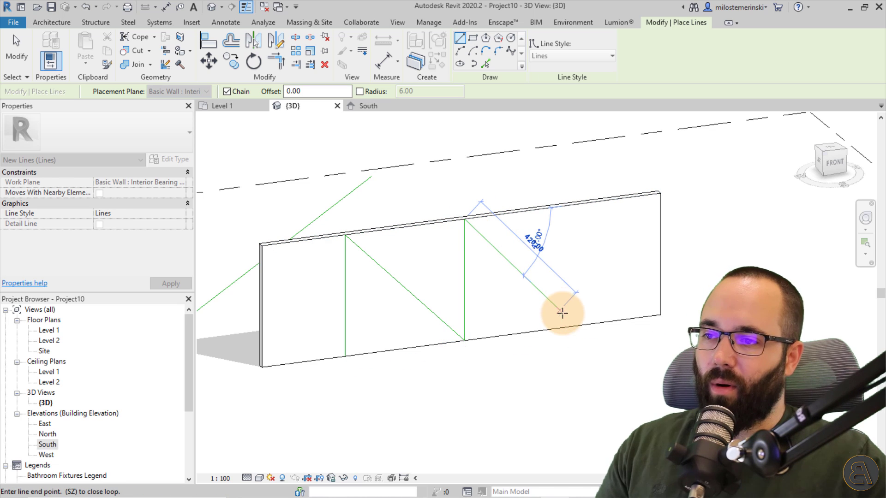
pyautogui.click(584, 324)
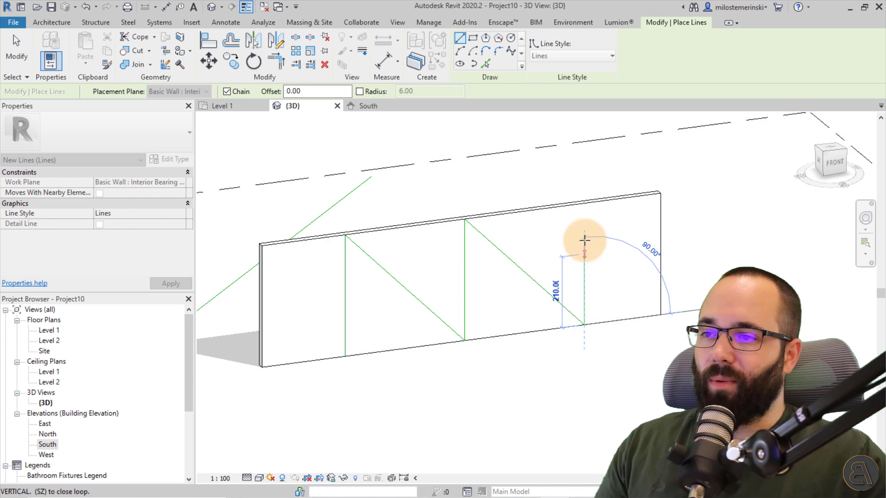
pyautogui.click(565, 216)
pyautogui.press('Escape')
pyautogui.press('Escape')
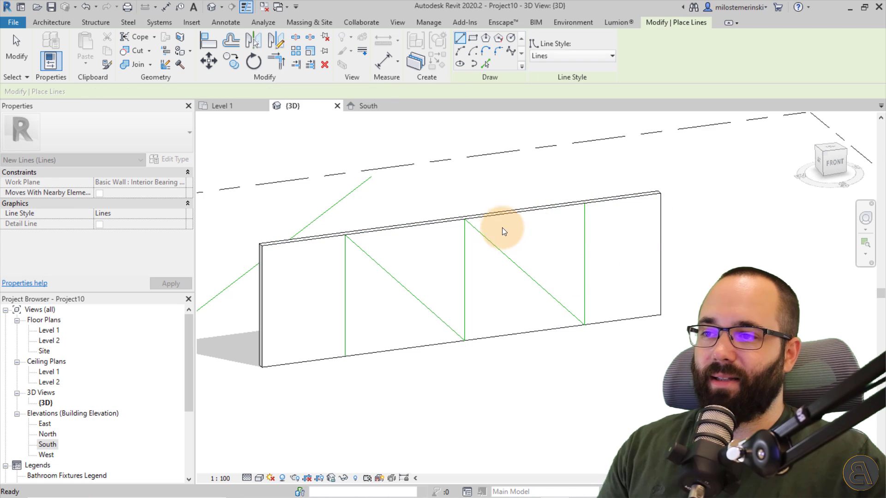
# Step: Orbit the zigzag in 3D, check the South elevation, and return to {3D}
pyautogui.keyDown('shift'); pyautogui.moveTo(475, 271); pyautogui.dragTo(403, 244, button='middle'); pyautogui.keyUp('shift')
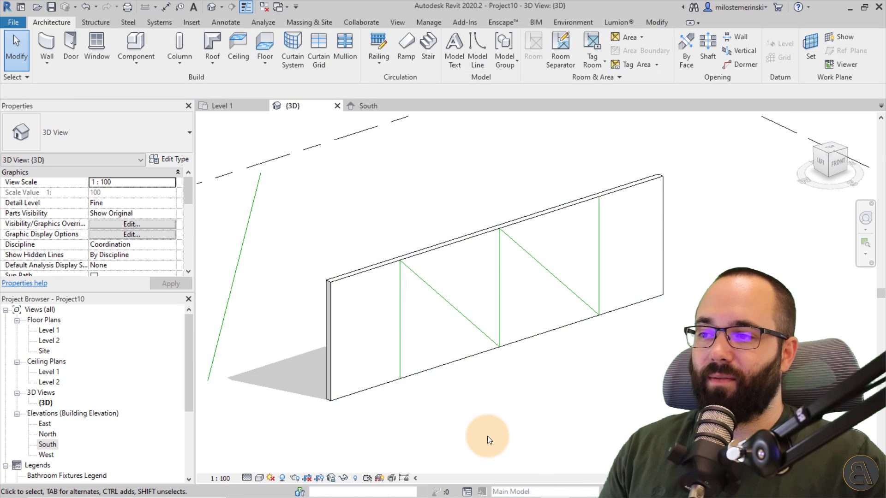
pyautogui.keyDown('shift'); pyautogui.moveTo(485, 438); pyautogui.dragTo(526, 438, button='middle'); pyautogui.keyUp('shift')
pyautogui.click(378, 109)
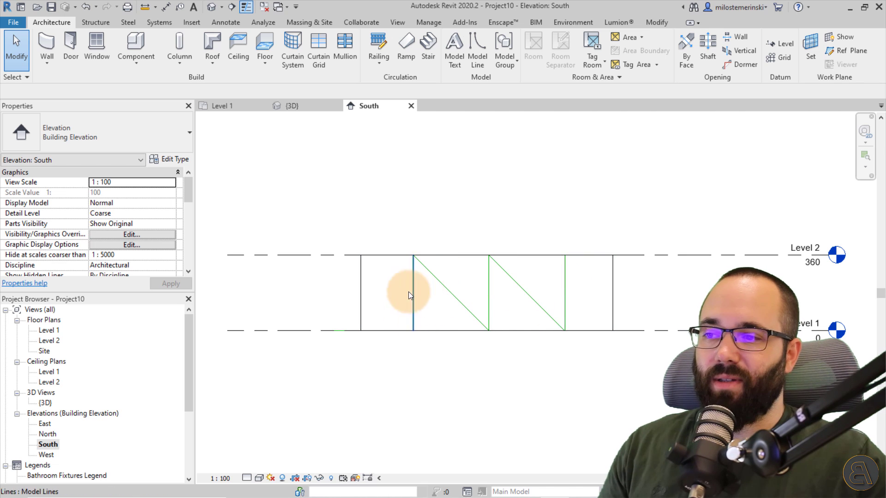
pyautogui.click(311, 111)
pyautogui.keyDown('shift'); pyautogui.moveTo(342, 145); pyautogui.dragTo(418, 351, button='middle'); pyautogui.keyUp('shift')
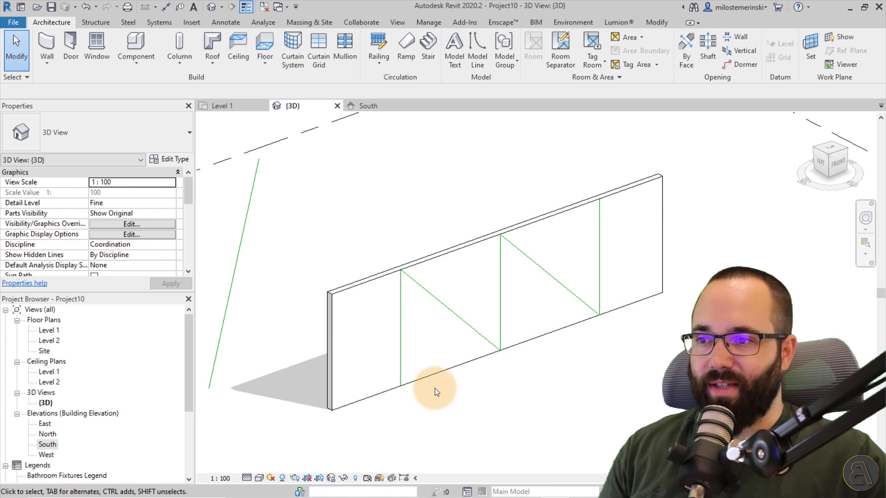
# Step: Turn off Thin Lines so the 3D view shows true line weights
pyautogui.scroll(3, 379, 322)
pyautogui.scroll(4, 424, 276)
pyautogui.scroll(-5, 424, 283)
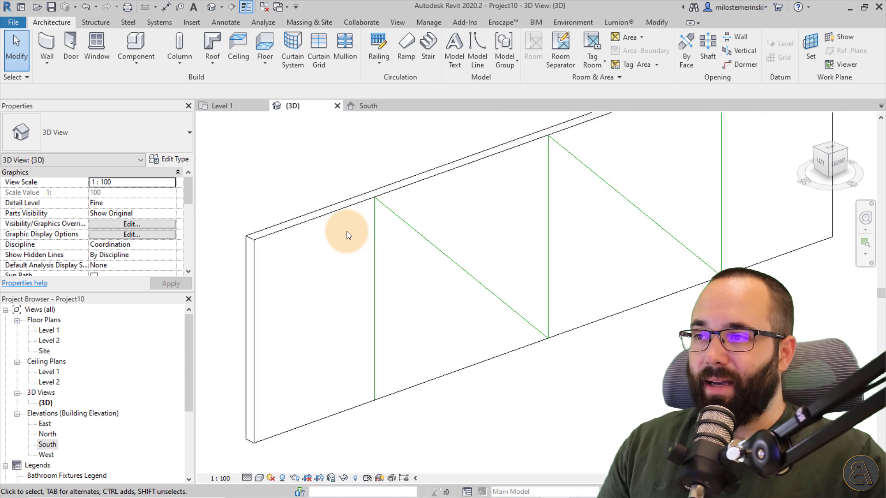
pyautogui.scroll(-2, 347, 231)
pyautogui.click(246, 6)
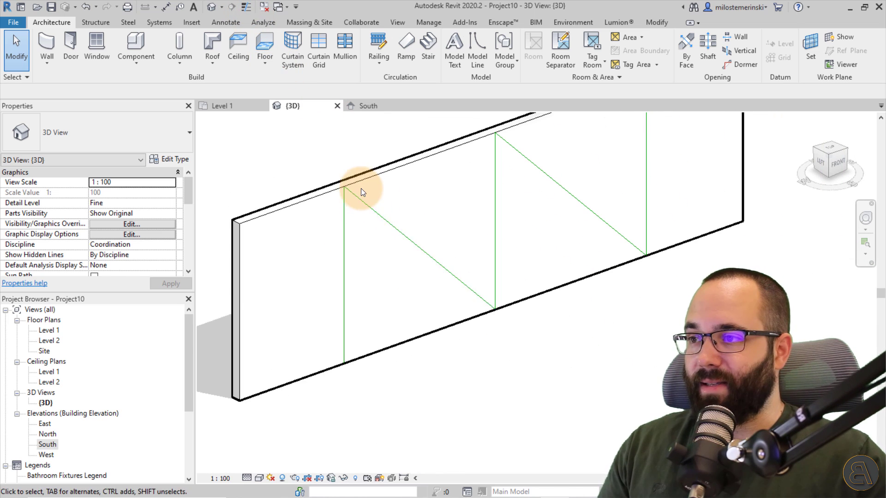
# Step: Reframe the wall and select its first vertical model line, 360 long
pyautogui.scroll(5, 360, 188)
pyautogui.scroll(-5, 355, 196)
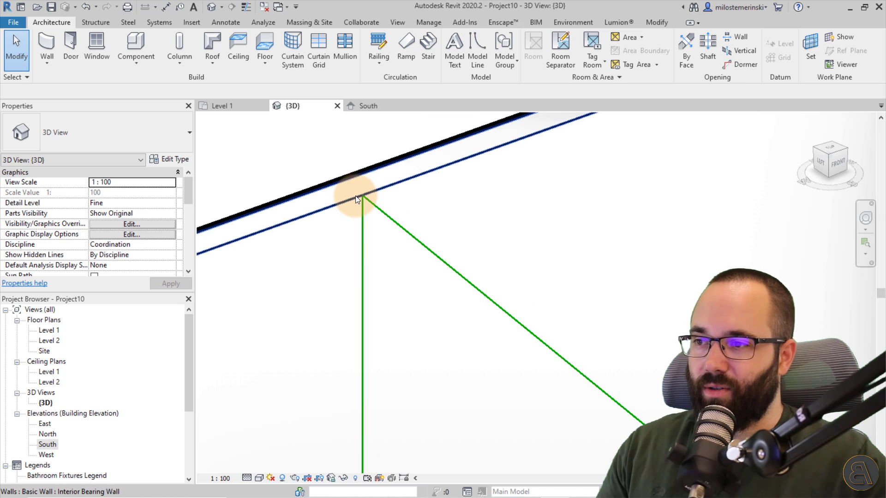
pyautogui.scroll(-2, 599, 378)
pyautogui.keyDown('shift'); pyautogui.moveTo(619, 393); pyautogui.dragTo(500, 362, button='middle'); pyautogui.keyUp('shift')
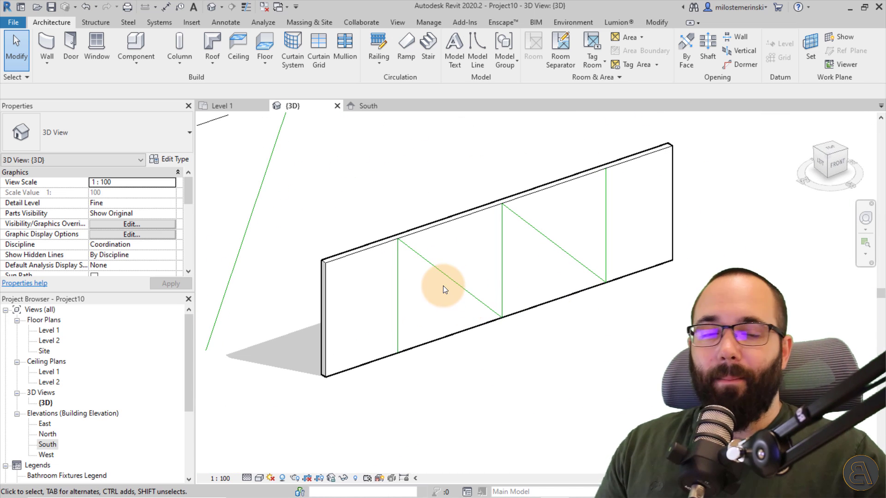
pyautogui.moveTo(439, 314); pyautogui.dragTo(439, 334, button='middle')
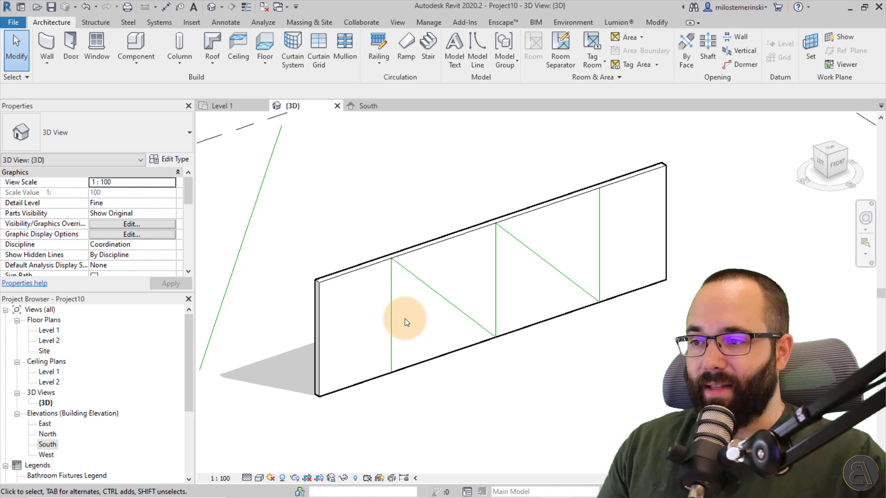
pyautogui.moveTo(392, 324); pyautogui.dragTo(409, 346, button='middle')
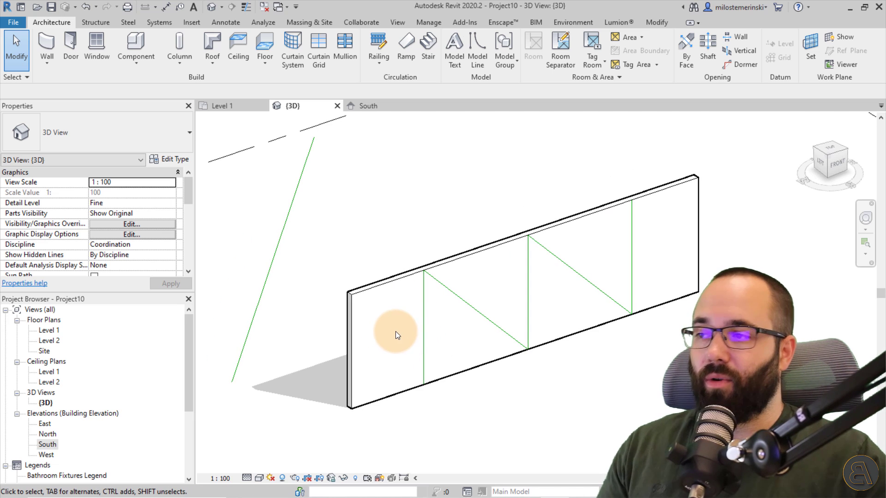
pyautogui.click(423, 346)
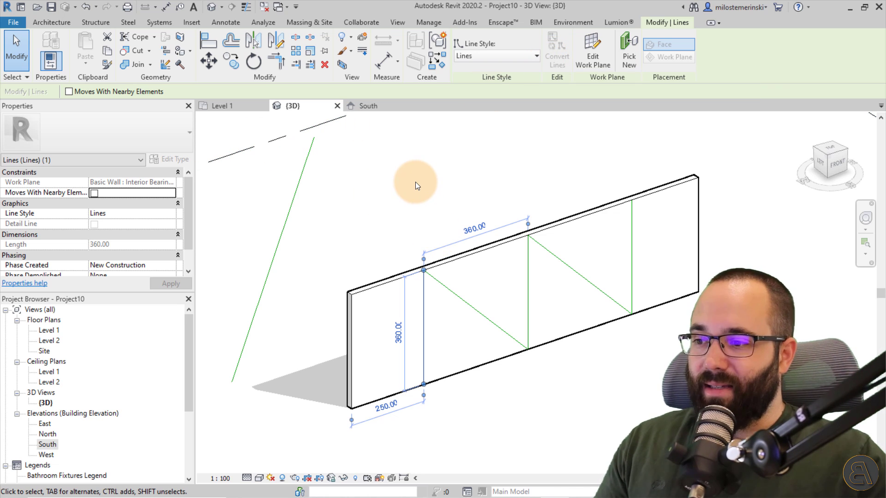
# Step: In South elevation, convert the first vertical and diagonal model lines to detail lines
pyautogui.click(361, 106)
pyautogui.click(459, 371)
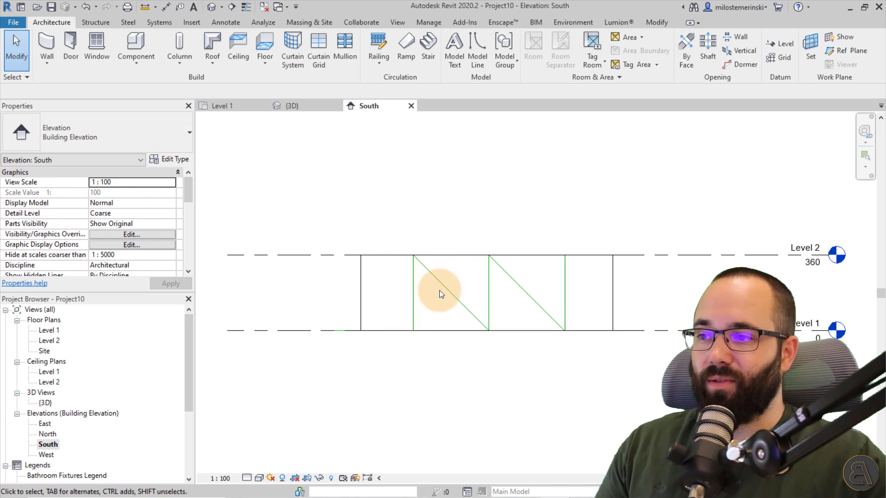
pyautogui.scroll(3, 439, 290)
pyautogui.click(408, 287)
pyautogui.moveTo(478, 276); pyautogui.dragTo(380, 277)
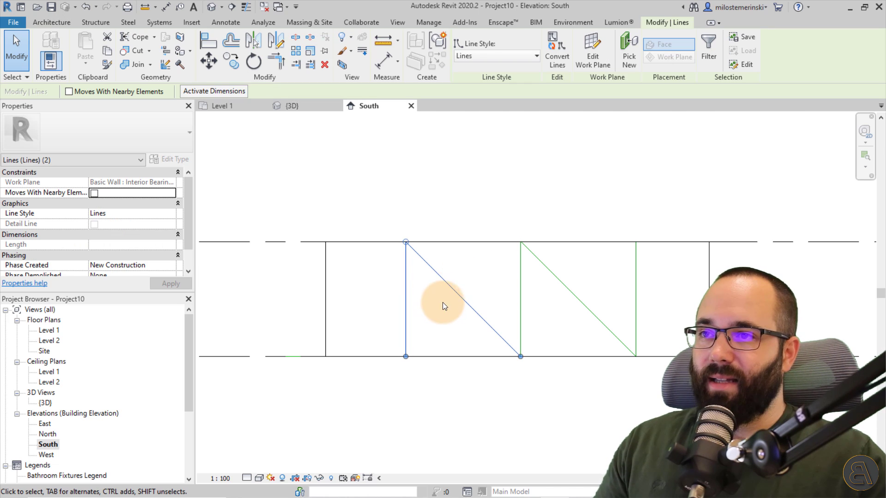
pyautogui.click(549, 64)
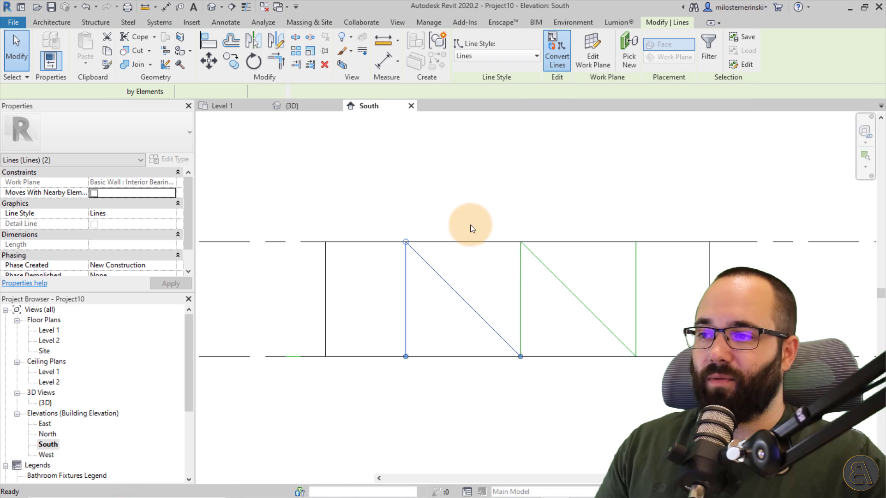
pyautogui.click(464, 215)
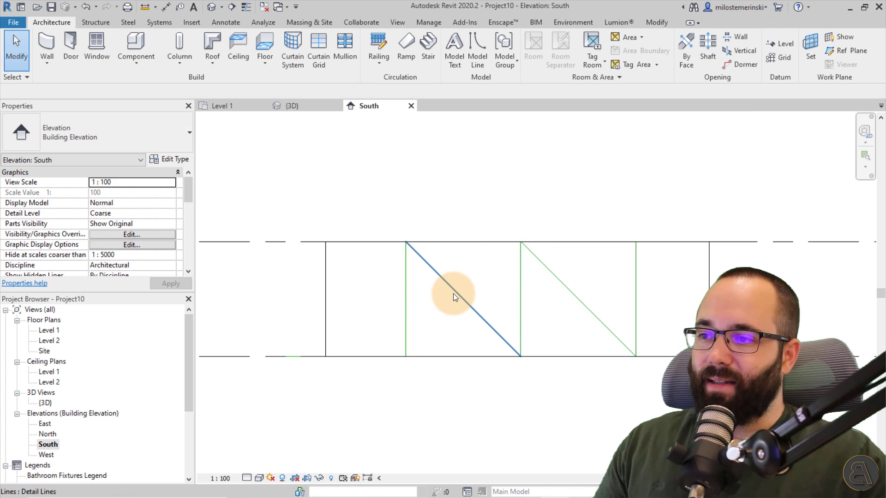
# Step: Inspect the diagonal and vertical lines, then confirm the 3D view no longer shows the converted ones
pyautogui.click(453, 293)
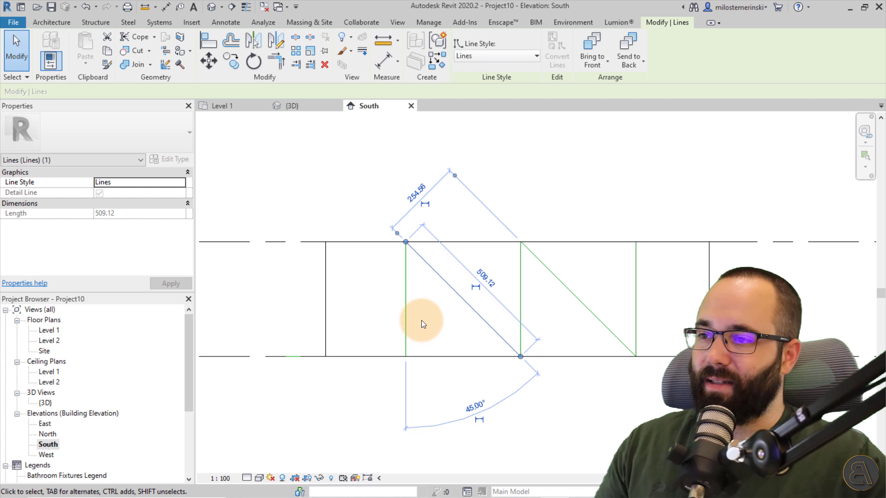
pyautogui.click(422, 321)
pyautogui.click(408, 295)
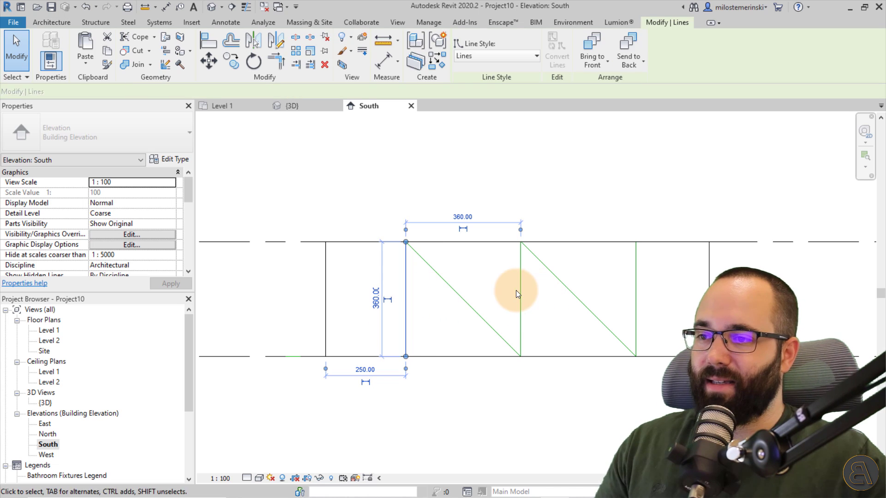
pyautogui.click(520, 292)
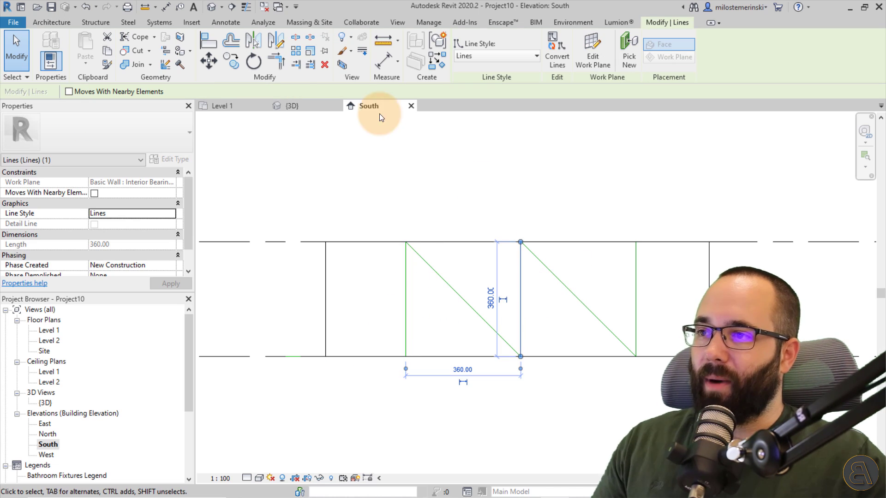
pyautogui.hotkey('ctrl', 'Tab')
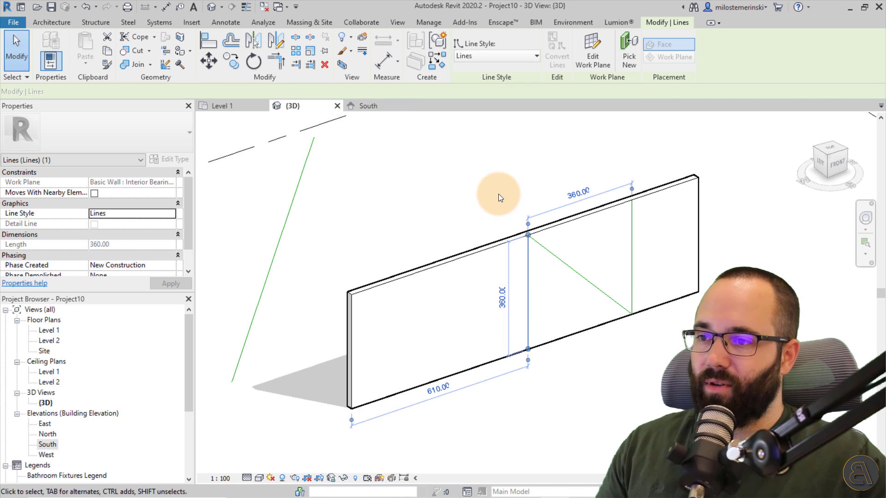
pyautogui.click(494, 193)
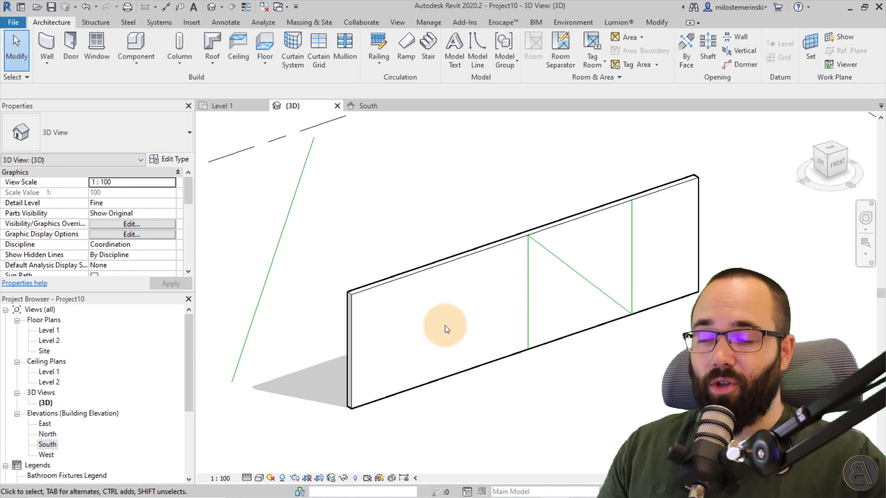
pyautogui.click(385, 107)
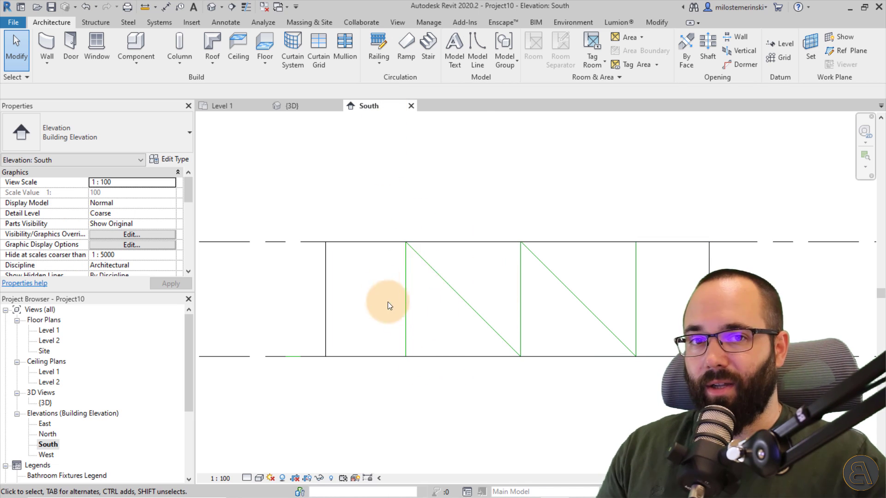
# Step: Pan the South and Level 1 views, reselect the first vertical and diagonal braces, then return to Level 1
pyautogui.moveTo(464, 287); pyautogui.dragTo(436, 289, button='middle')
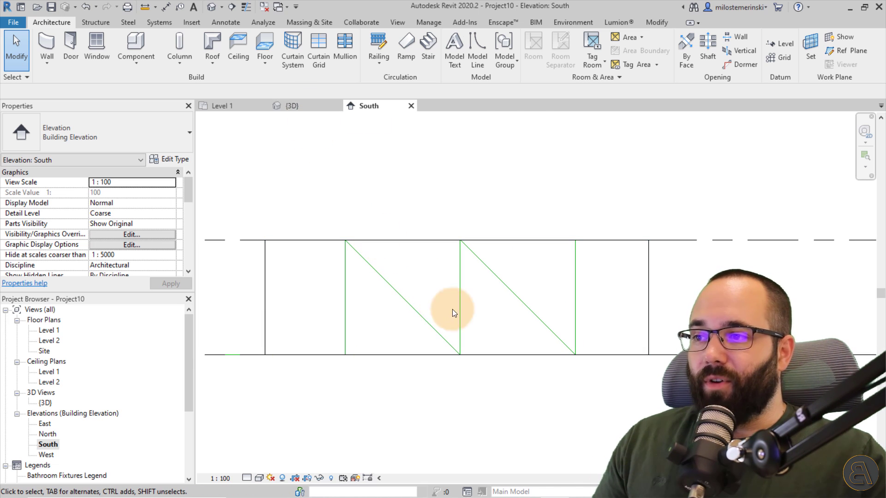
pyautogui.click(234, 109)
pyautogui.scroll(3, 422, 266)
pyautogui.moveTo(504, 304); pyautogui.dragTo(478, 293, button='middle')
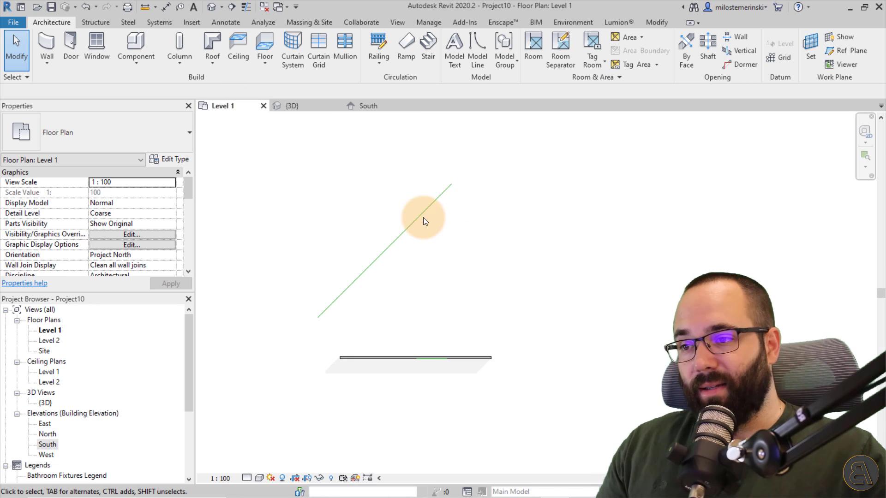
pyautogui.click(369, 106)
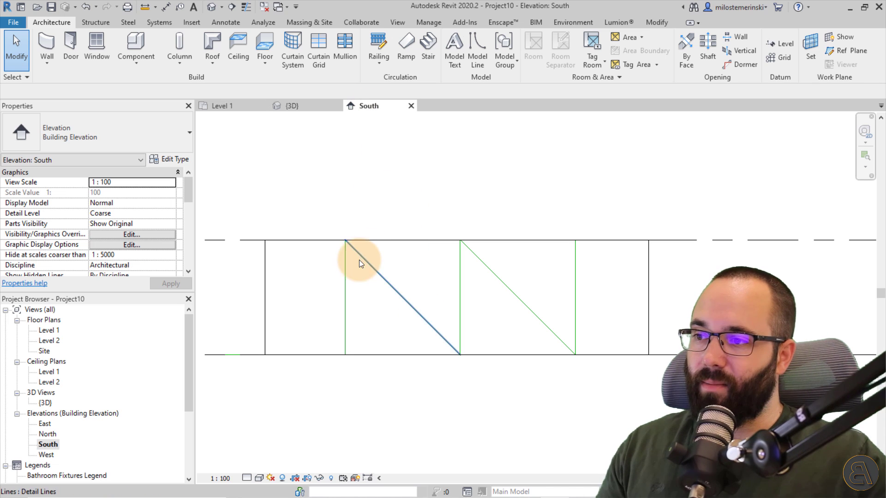
pyautogui.moveTo(397, 264); pyautogui.dragTo(334, 291)
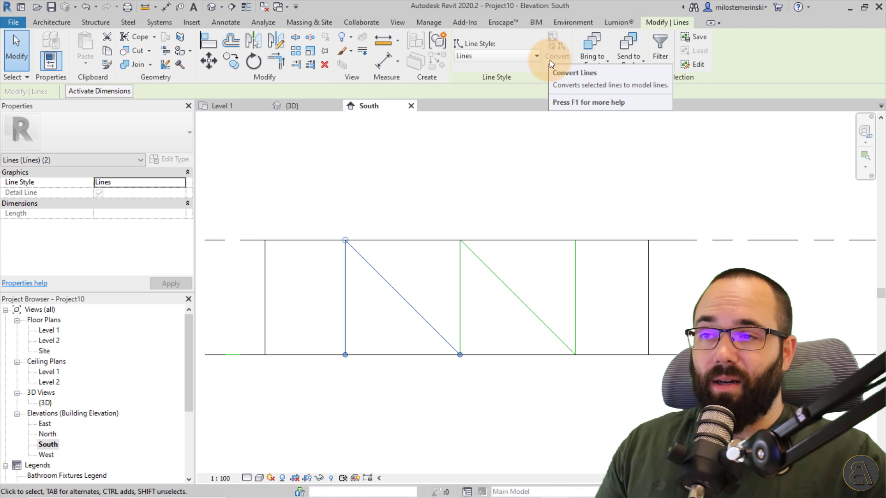
pyautogui.click(211, 106)
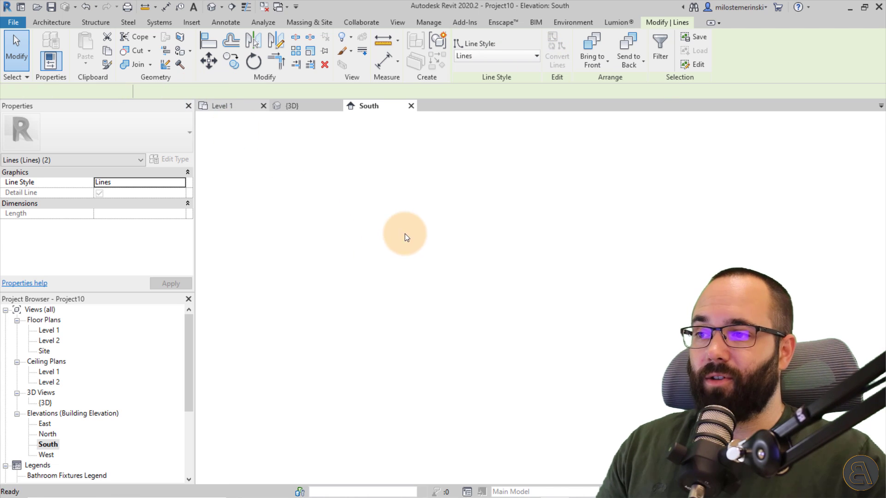
# Step: Draw a diagonal detail line on Level 1 using DL
pyautogui.click(215, 25)
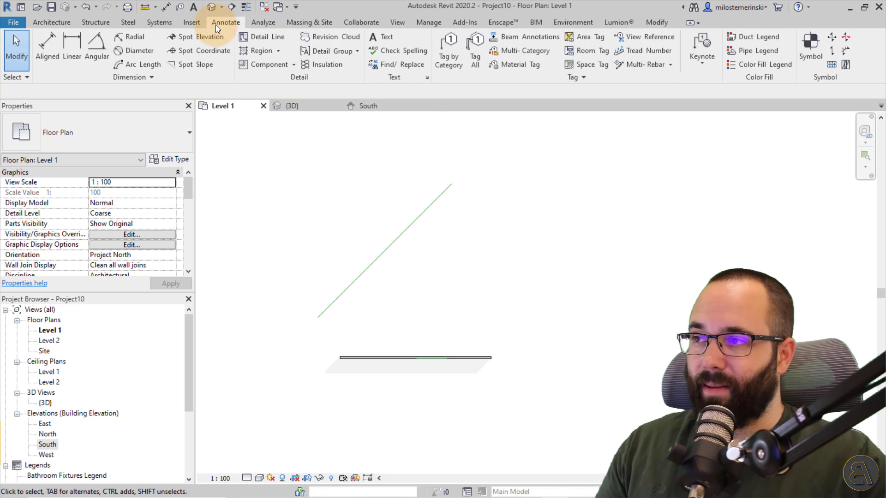
pyautogui.press('d')
pyautogui.press('l')
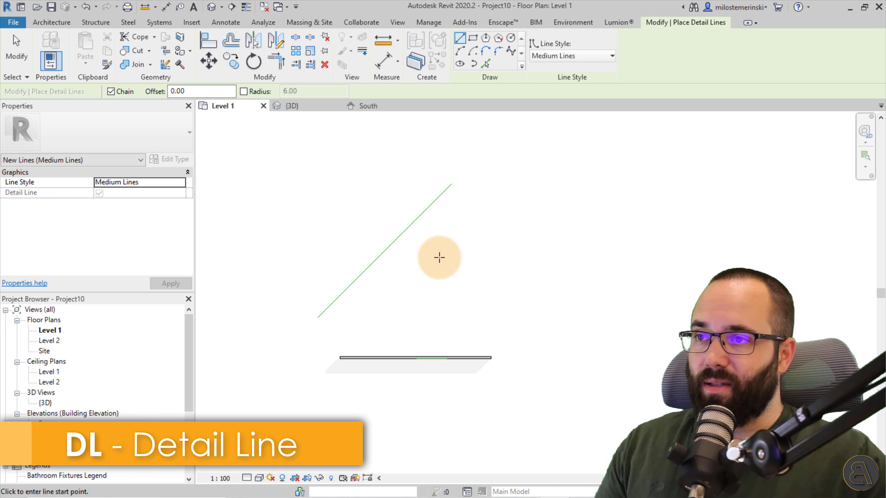
pyautogui.click(371, 318)
pyautogui.click(486, 206)
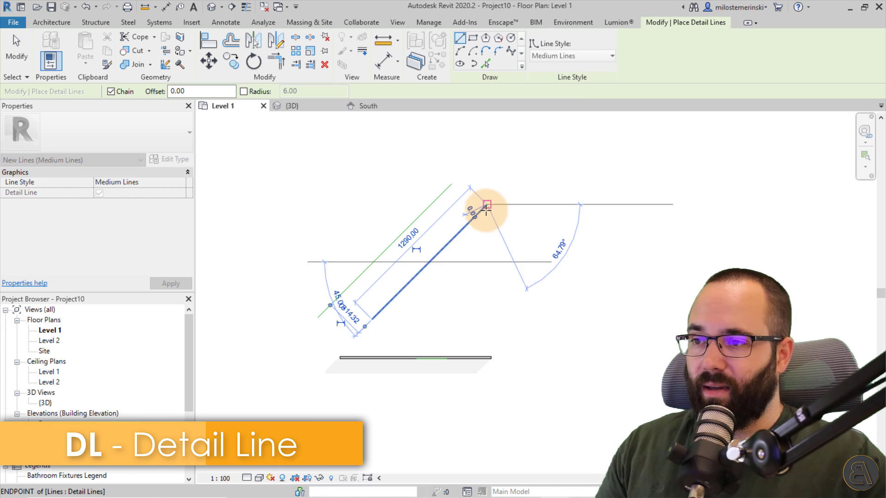
pyautogui.press('Escape')
pyautogui.press('Escape')
# Step: Convert the detail line into a model line and orbit the 3D view to see it
pyautogui.click(435, 268)
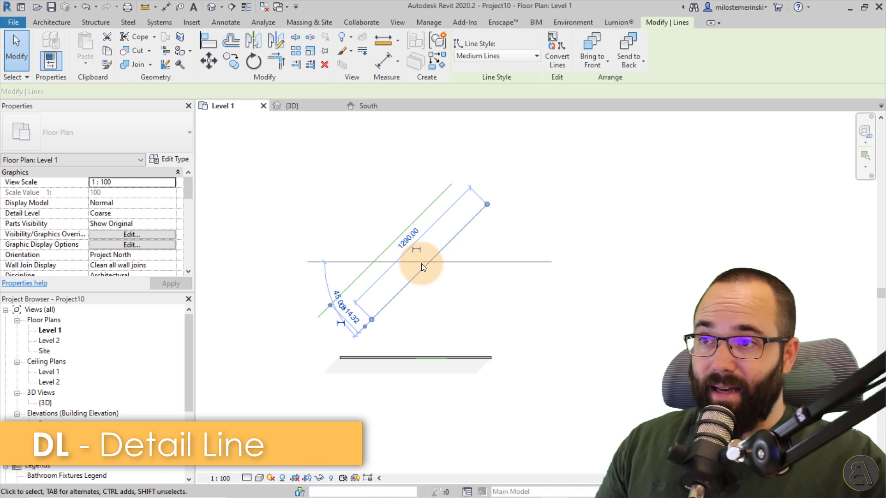
pyautogui.click(552, 60)
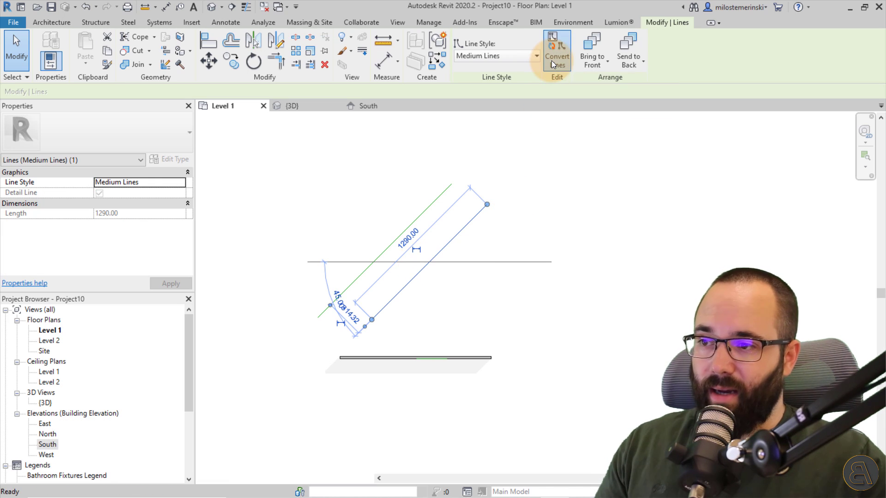
pyautogui.click(458, 303)
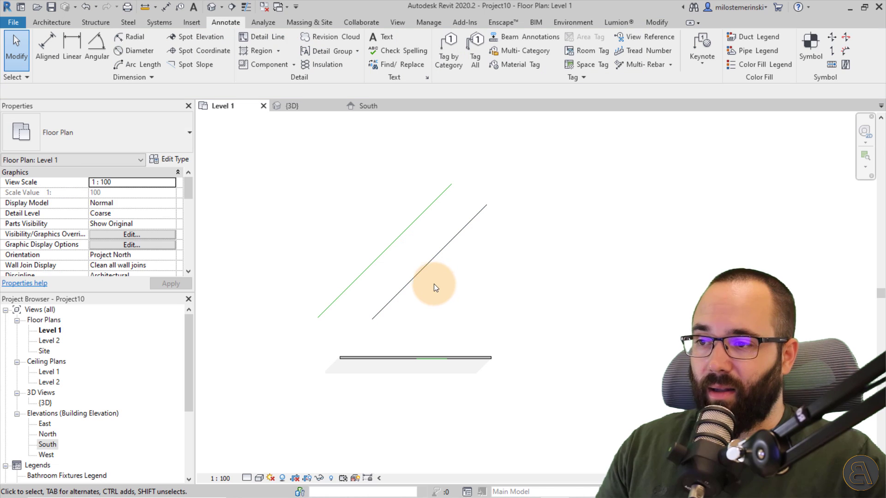
pyautogui.click(305, 109)
pyautogui.keyDown('shift'); pyautogui.moveTo(520, 249); pyautogui.dragTo(595, 240, button='middle'); pyautogui.keyUp('shift')
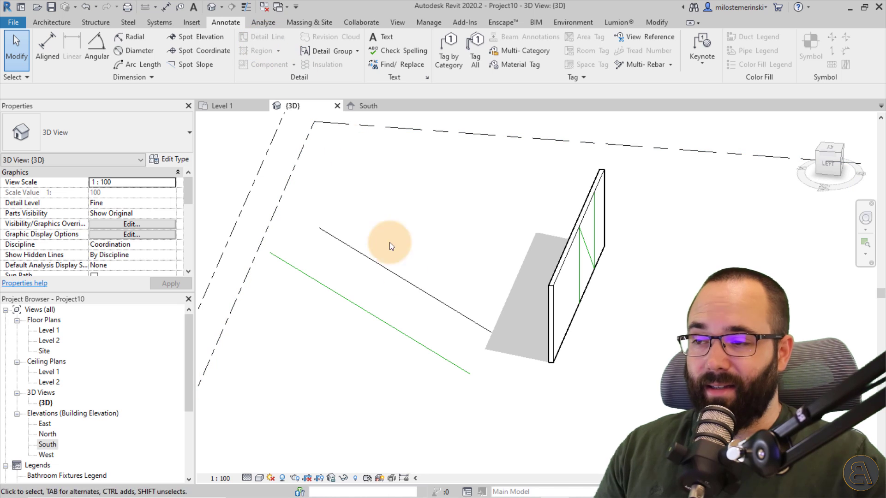
# Step: Select the black 1290-long model line in 3D with a crossing box and delete it
pyautogui.click(410, 298)
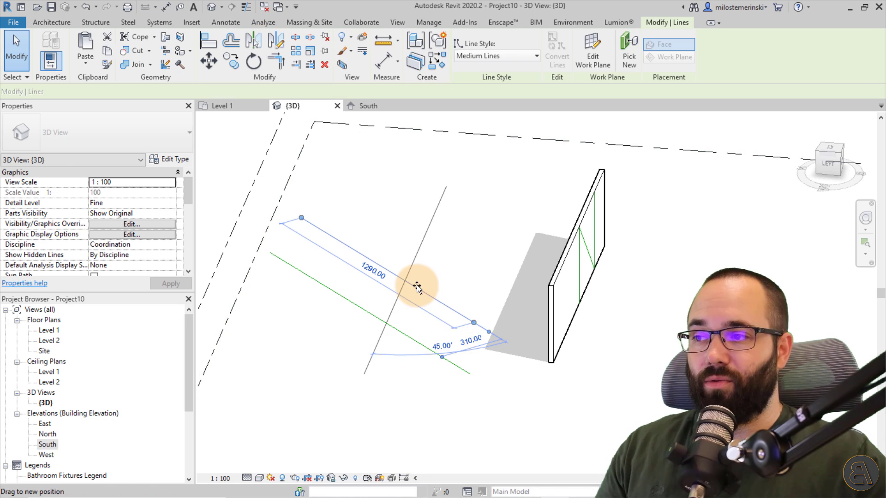
pyautogui.click(469, 272)
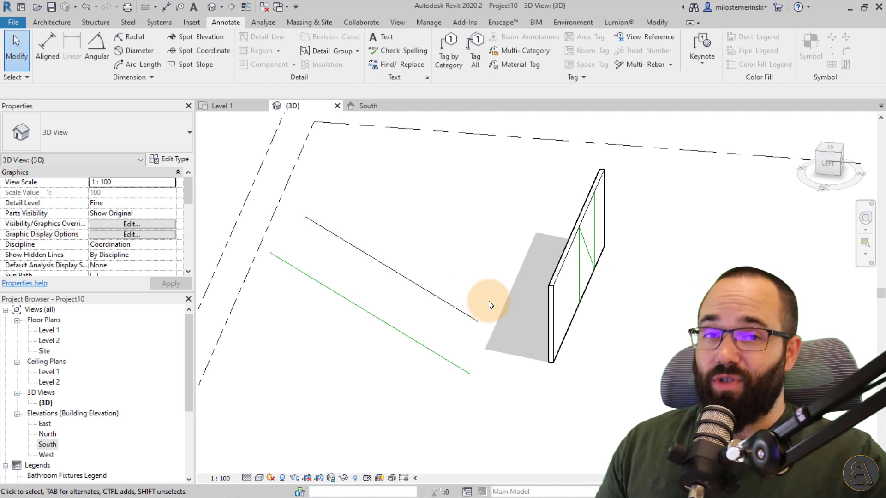
pyautogui.click(430, 307)
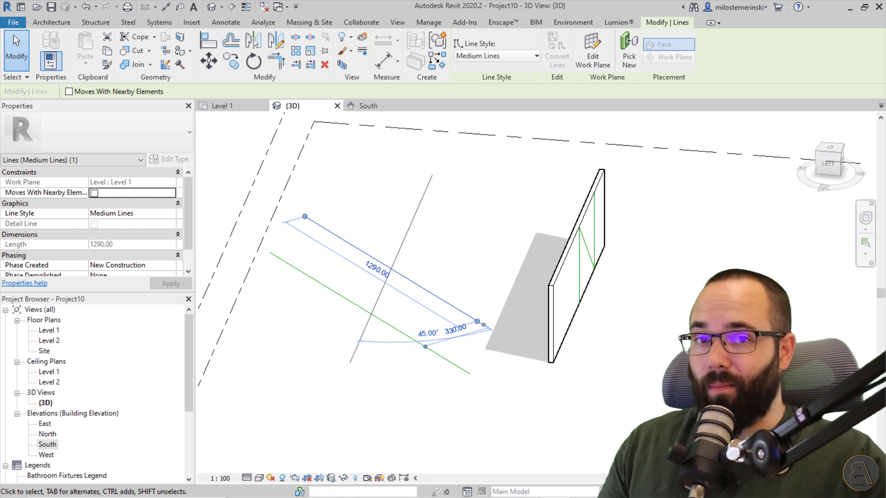
pyautogui.press('Escape')
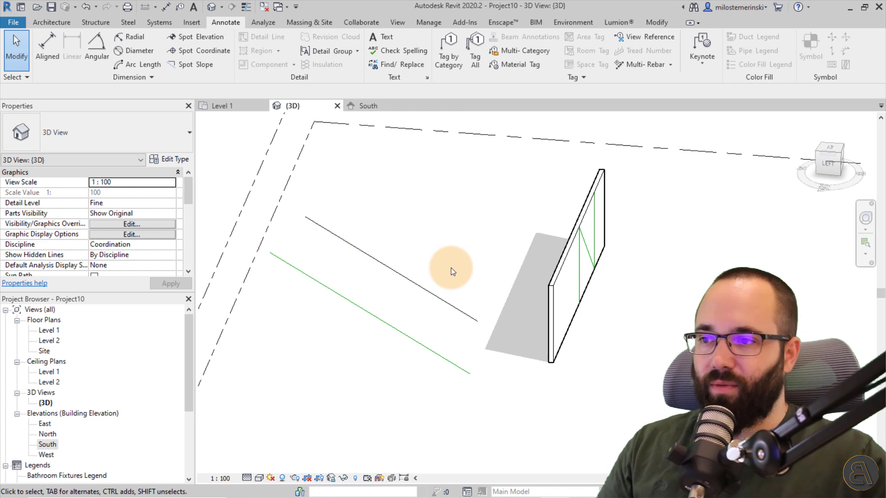
pyautogui.moveTo(451, 268); pyautogui.dragTo(339, 258)
pyautogui.press('Delete')
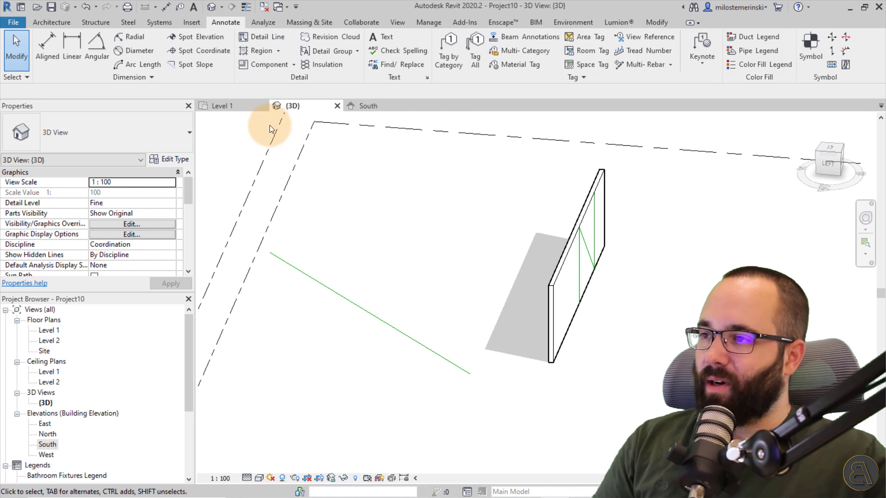
# Step: On Level 1, draw a 1310-long diagonal detail line beside the green line
pyautogui.click(246, 109)
pyautogui.moveTo(442, 273); pyautogui.dragTo(436, 259, button='middle')
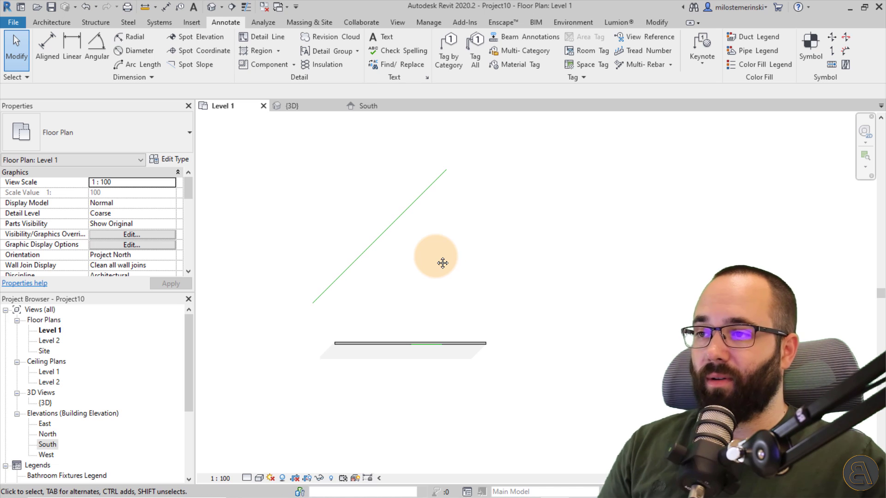
pyautogui.click(265, 36)
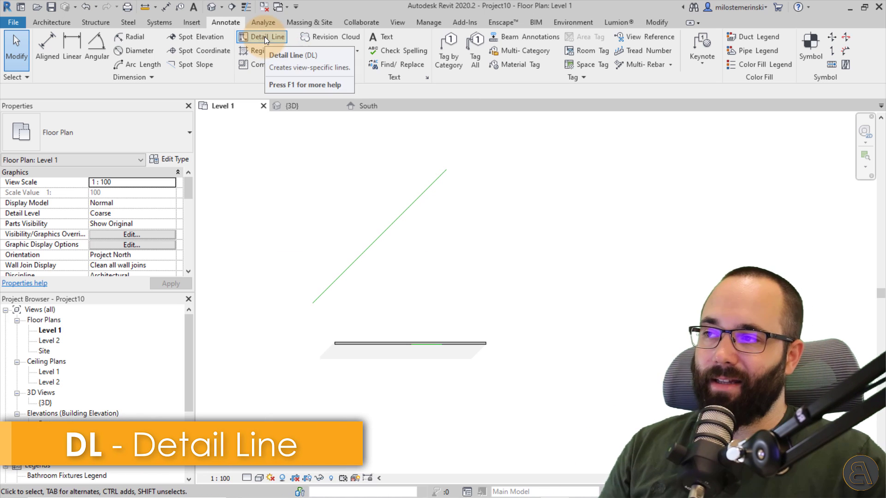
pyautogui.click(372, 299)
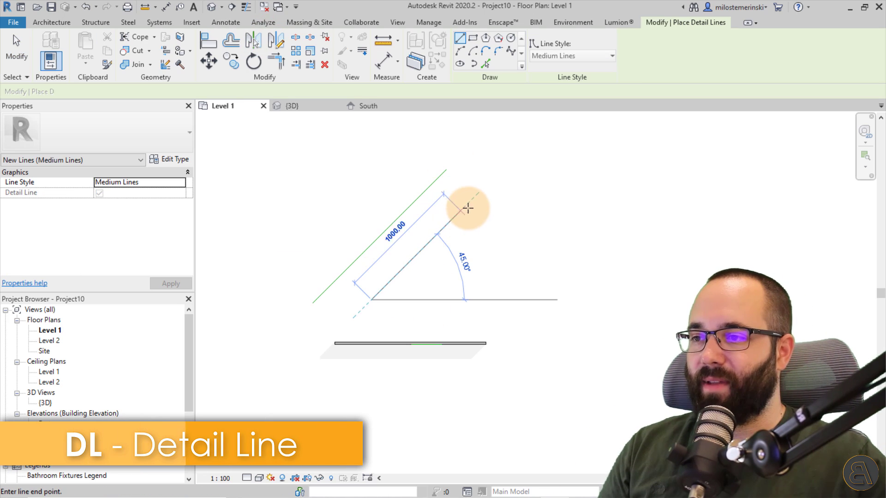
pyautogui.click(487, 184)
pyautogui.press('Escape')
pyautogui.press('Escape')
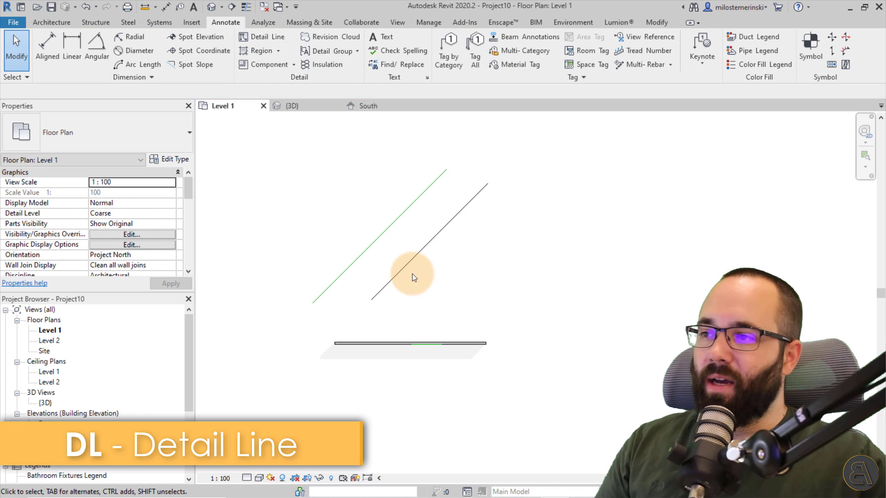
# Step: Confirm the detail line is absent in 3D, then select it on Level 1
pyautogui.click(287, 105)
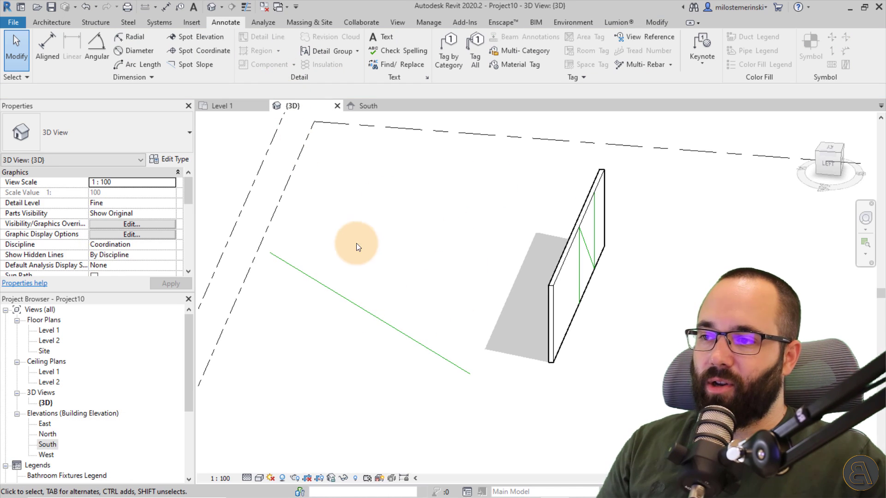
pyautogui.click(231, 111)
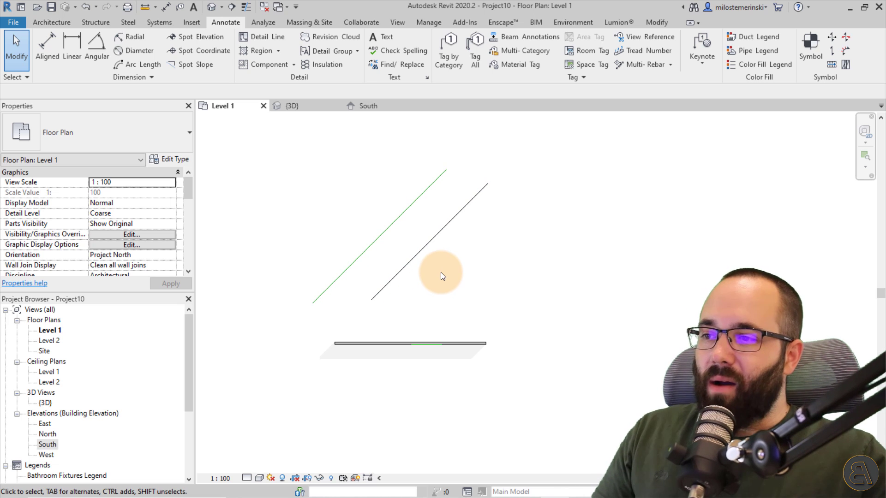
pyautogui.click(419, 250)
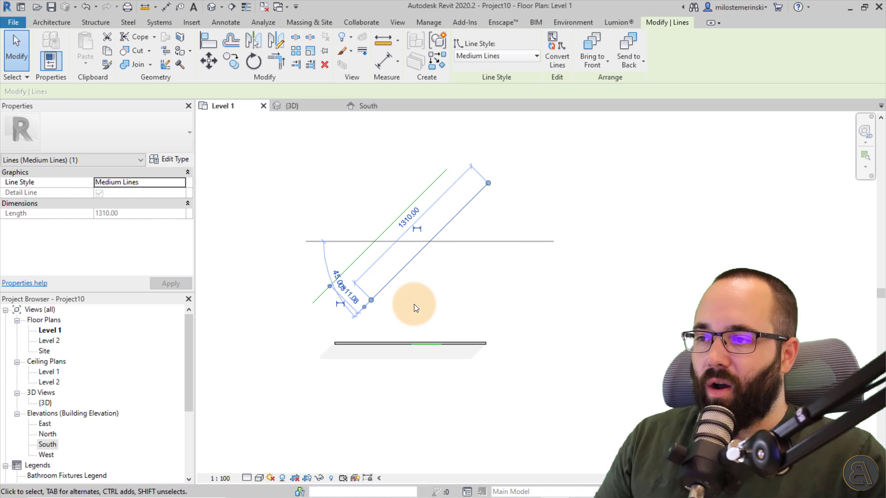
# Step: Compare the Site and Level 1 plans to confirm the 1310-long detail line exists only on Level 1
pyautogui.doubleClick(45, 351)
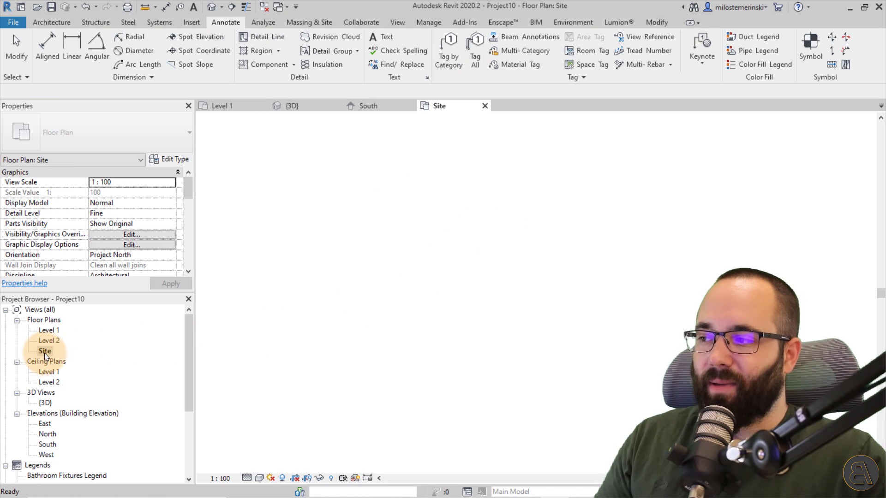
pyautogui.press('Delete')
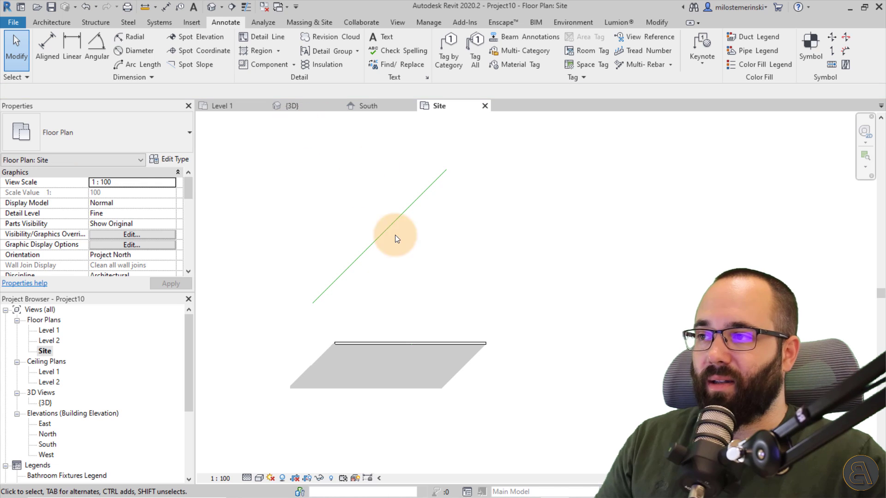
pyautogui.click(234, 107)
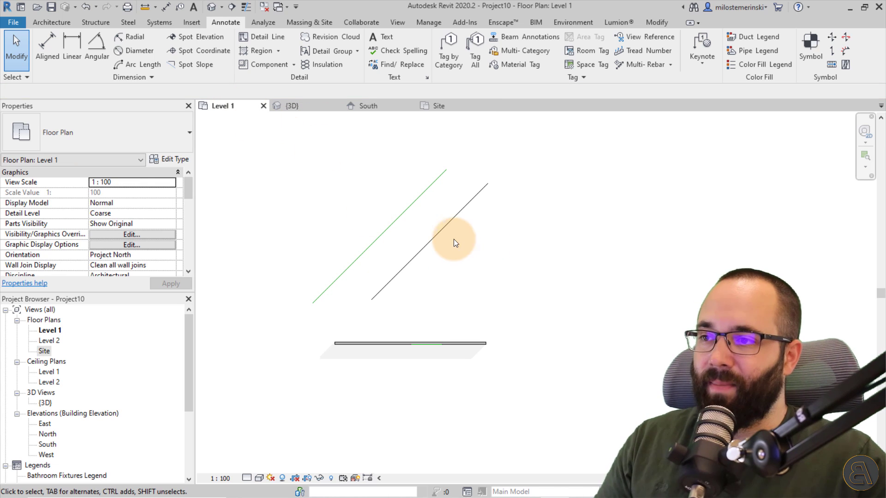
pyautogui.click(441, 106)
pyautogui.click(233, 107)
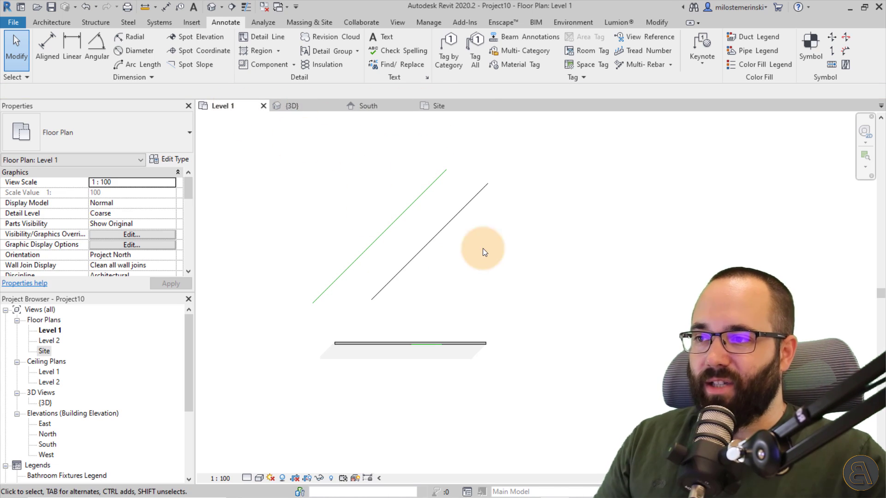
pyautogui.moveTo(447, 242); pyautogui.dragTo(469, 232)
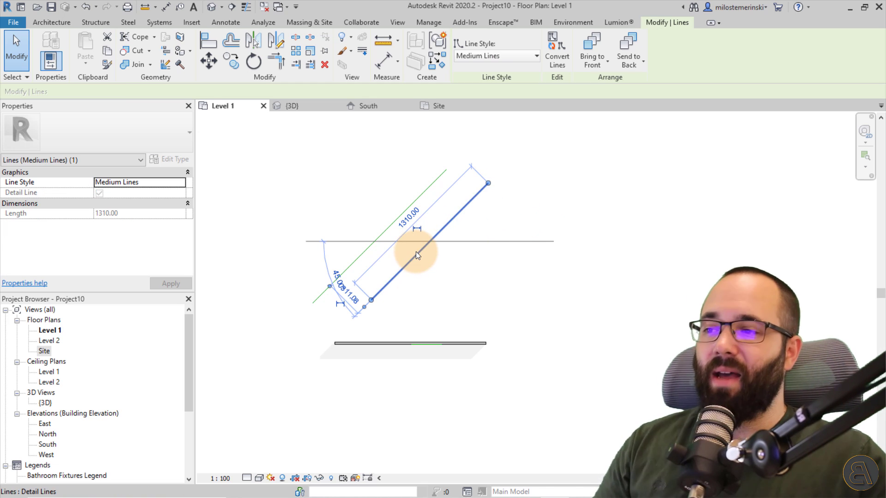
pyautogui.click(451, 107)
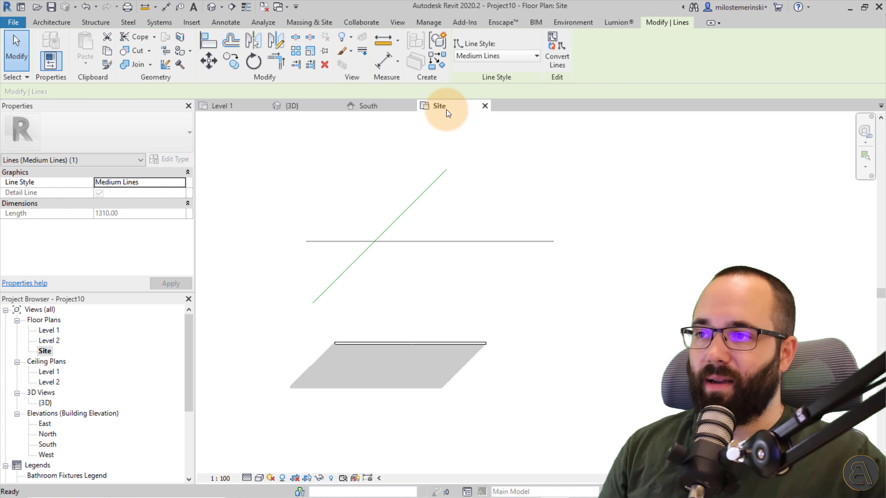
pyautogui.click(219, 108)
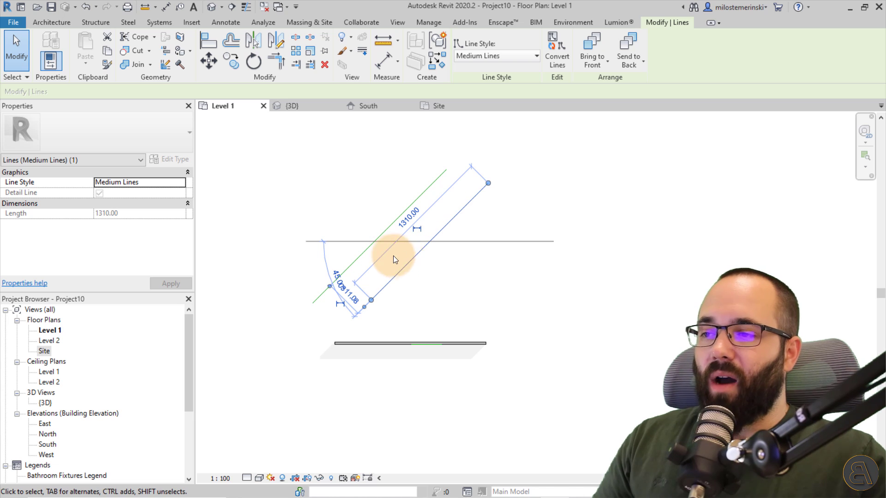
# Step: Copy the detail line and paste it aligned into Floor Plan: Site, then check the Site plan
pyautogui.click(107, 53)
pyautogui.click(85, 65)
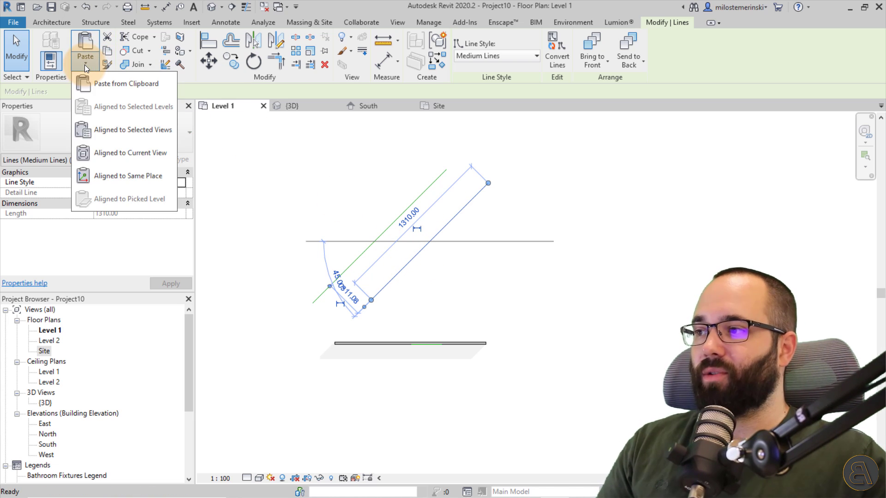
pyautogui.click(101, 134)
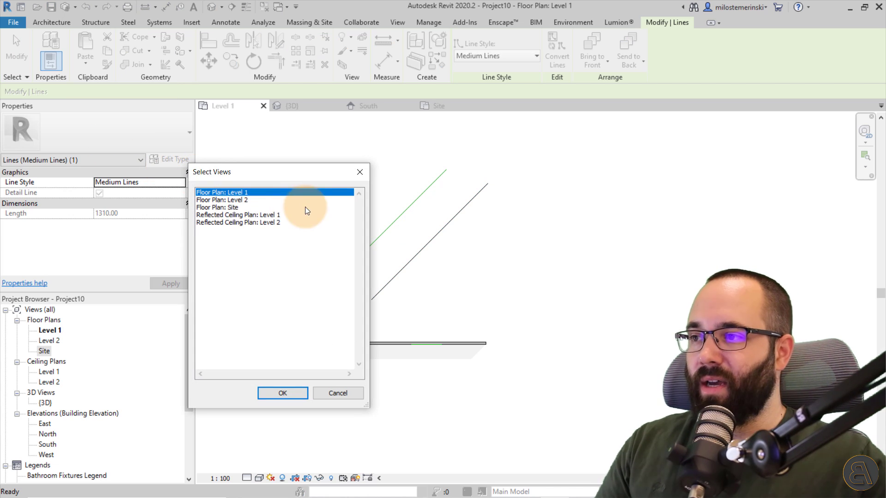
pyautogui.click(231, 207)
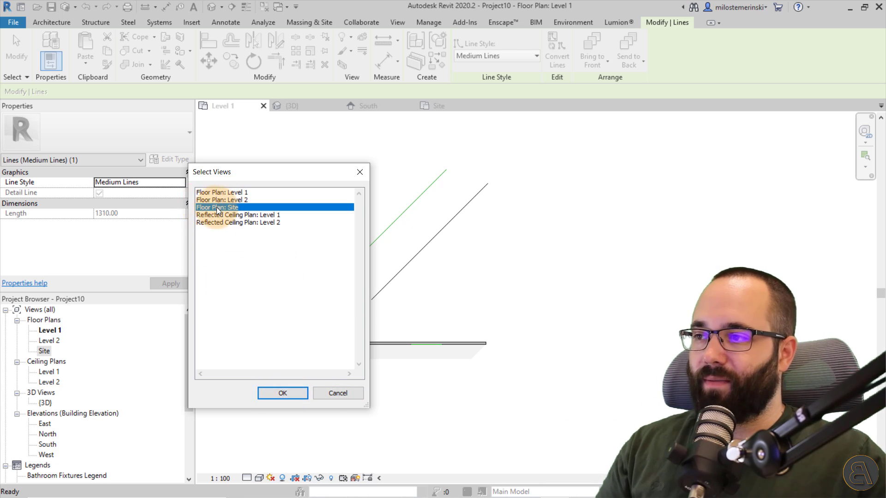
pyautogui.click(282, 393)
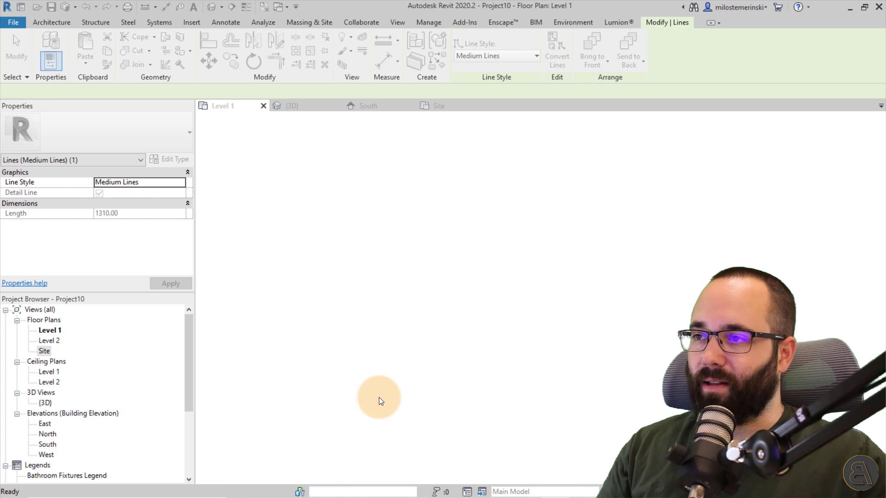
pyautogui.click(358, 380)
pyautogui.click(443, 107)
# Step: Select and deselect the pasted line on the Site plan, then return to Level 1
pyautogui.click(433, 237)
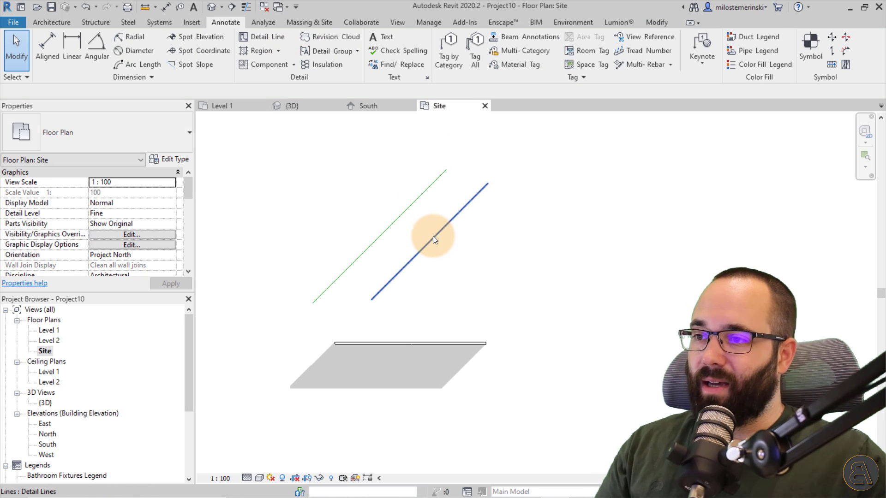
pyautogui.click(496, 267)
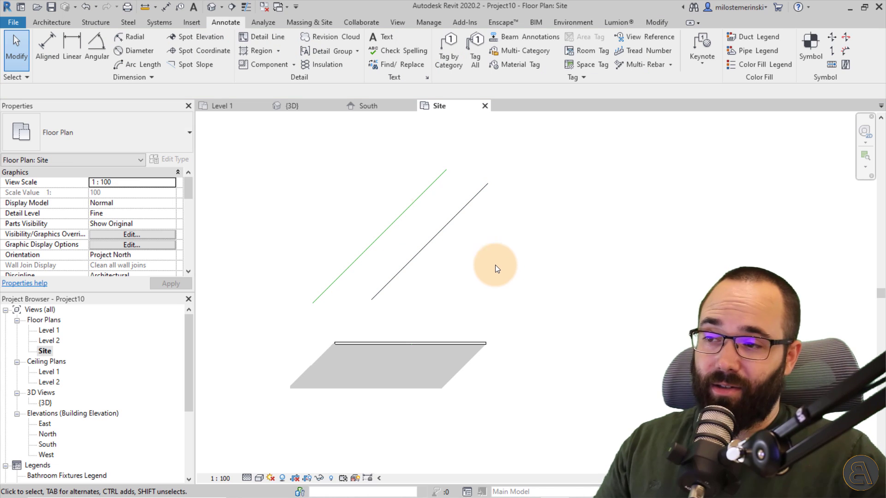
pyautogui.click(239, 106)
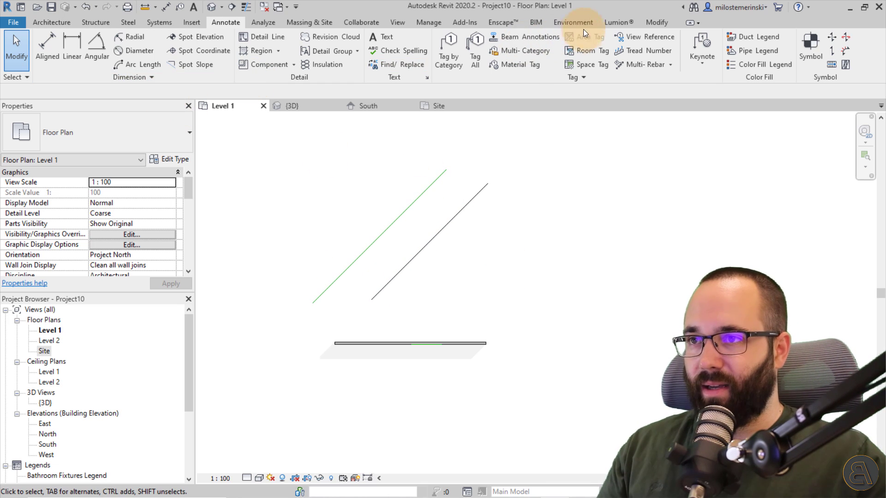
# Step: Look over the Modify tab's Paste options, zoom the plan, and switch to the 3D view
pyautogui.click(643, 23)
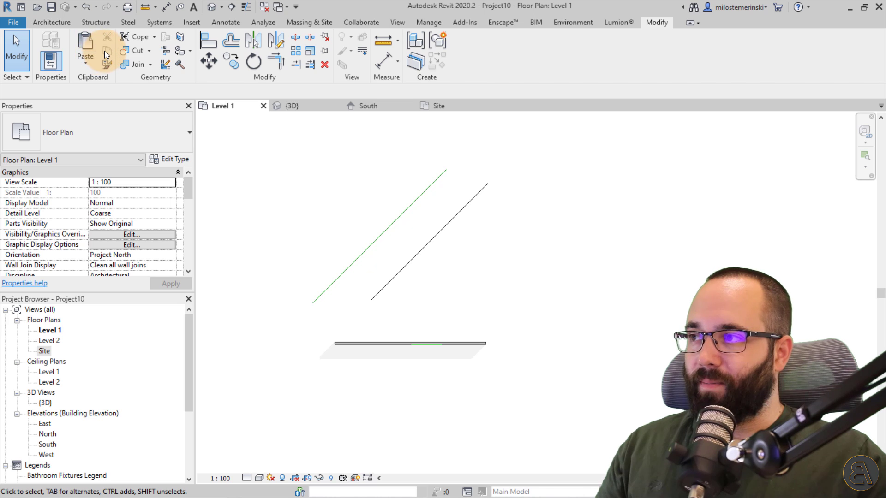
pyautogui.click(83, 66)
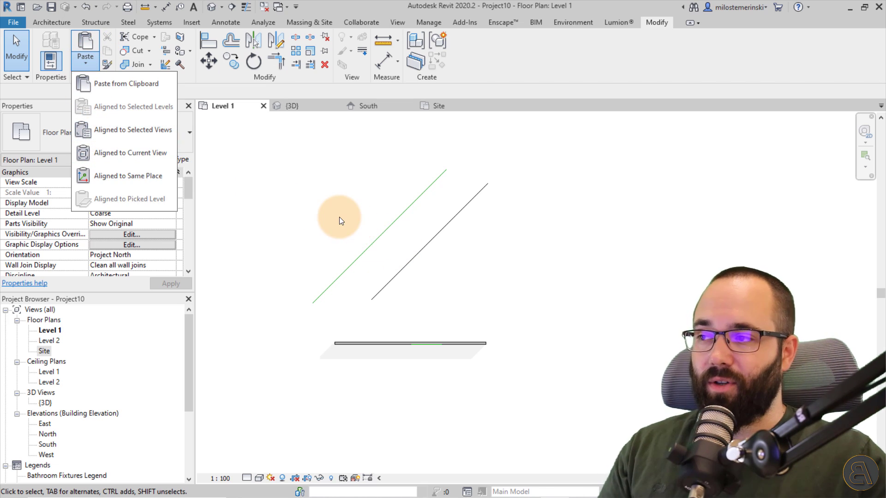
pyautogui.click(323, 220)
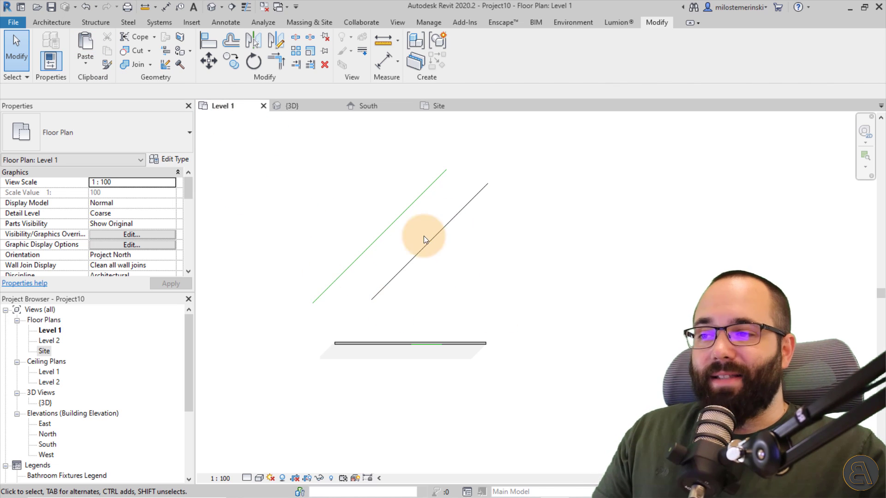
pyautogui.scroll(3, 372, 231)
pyautogui.scroll(-2, 406, 258)
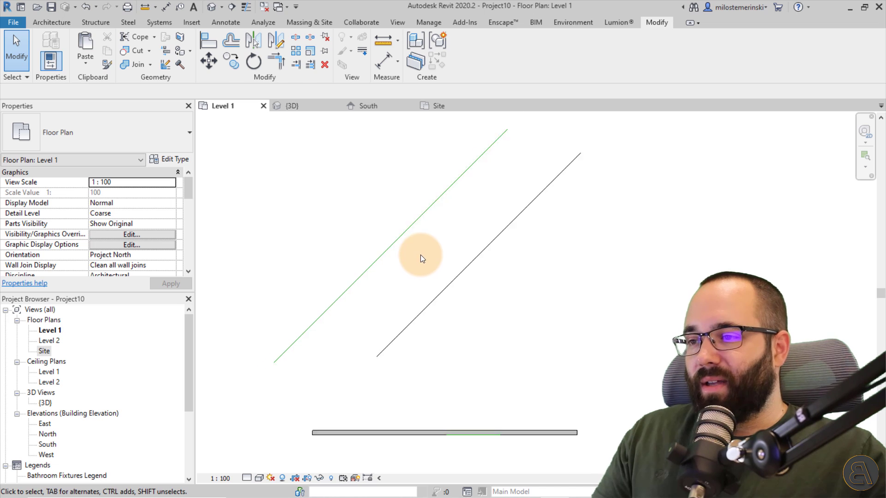
pyautogui.scroll(2, 380, 260)
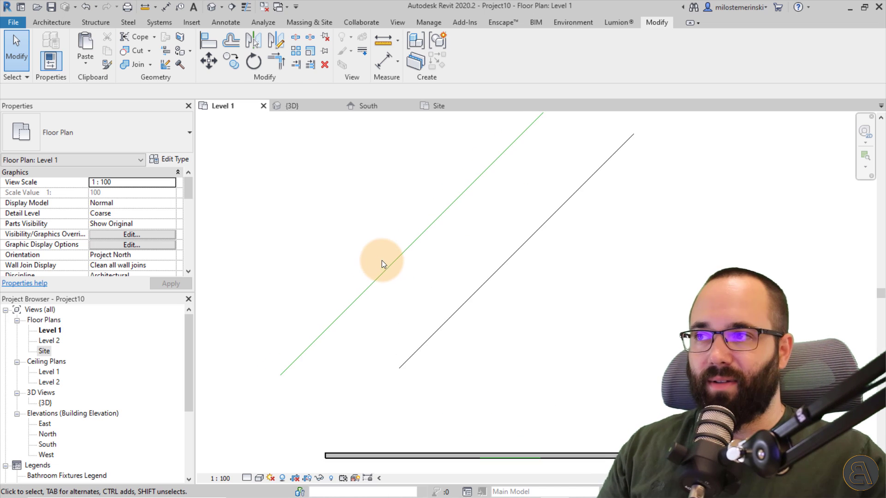
pyautogui.click(308, 107)
# Step: Orbit and zoom to face the wall, select its vertical model line and browse the line styles
pyautogui.keyDown('shift'); pyautogui.moveTo(643, 245); pyautogui.dragTo(618, 314, button='middle'); pyautogui.keyUp('shift')
pyautogui.scroll(3, 493, 275)
pyautogui.scroll(2, 452, 286)
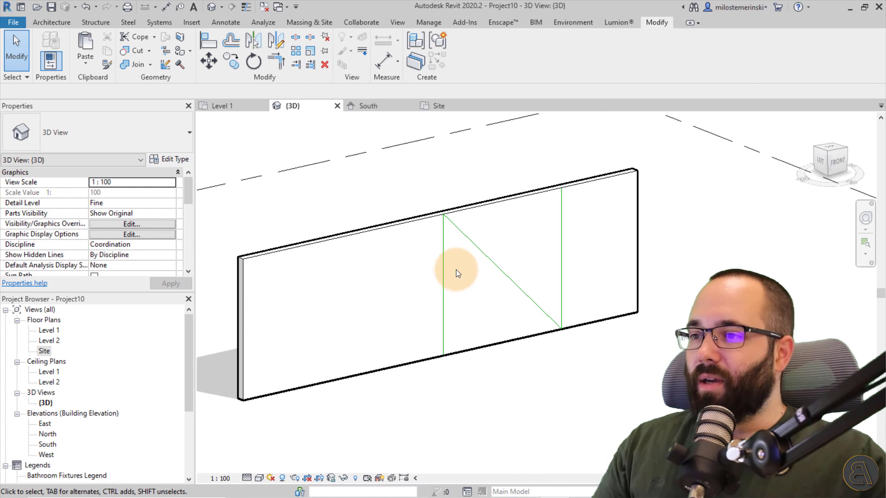
pyautogui.click(447, 282)
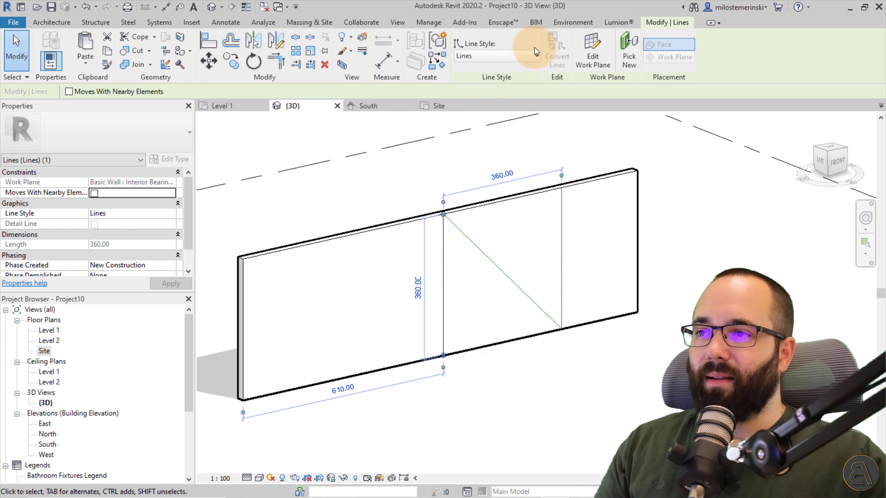
pyautogui.click(480, 54)
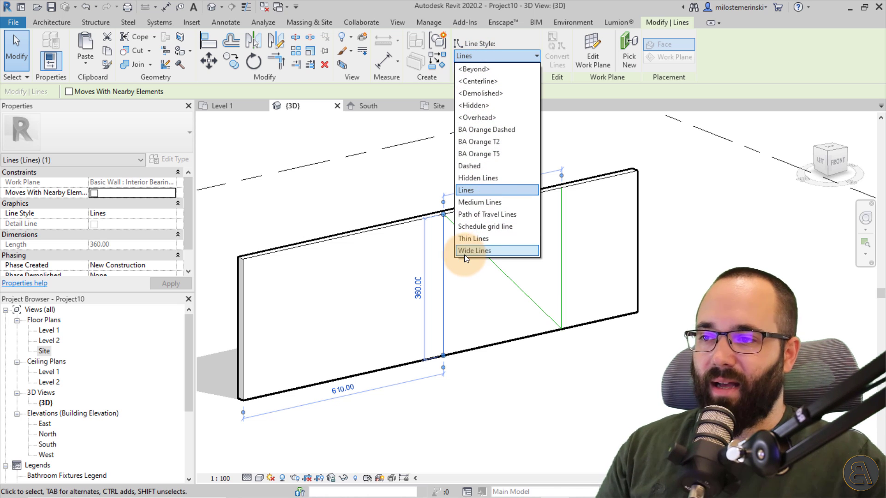
pyautogui.press('Escape')
pyautogui.scroll(4, 450, 261)
pyautogui.press('Escape')
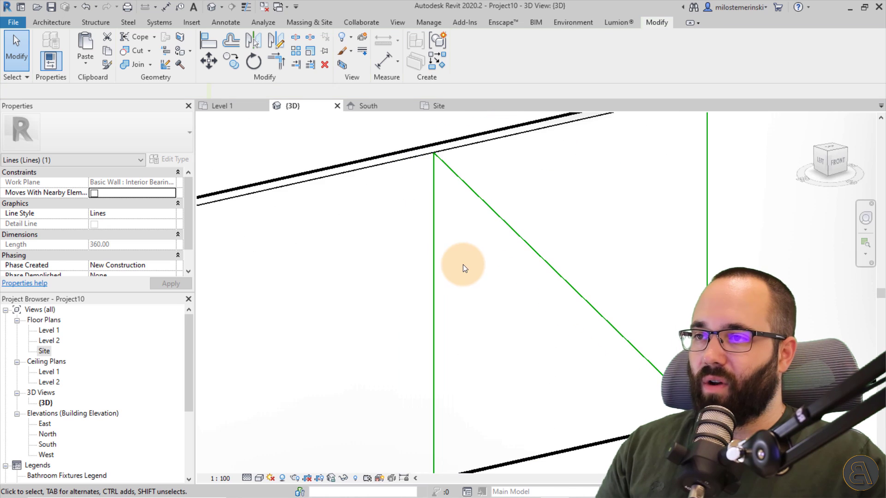
# Step: Try the Wide Lines and then <Hidden> styles on the vertical wall line
pyautogui.click(441, 217)
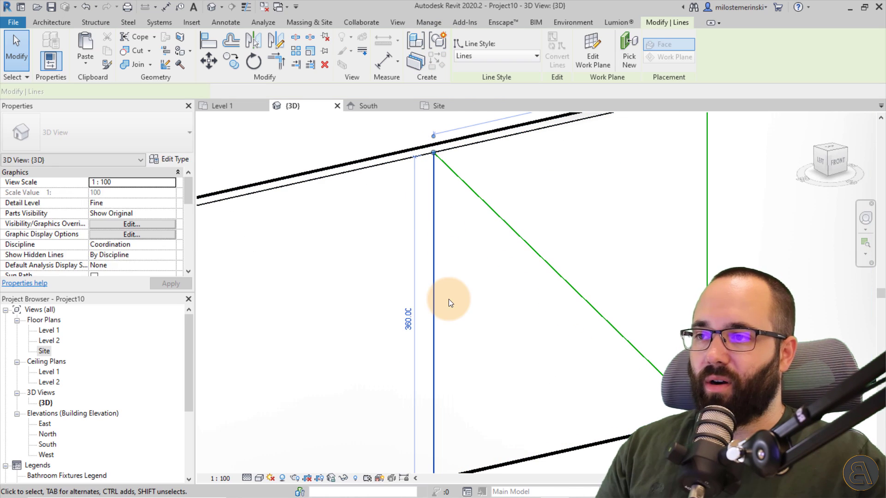
pyautogui.click(504, 55)
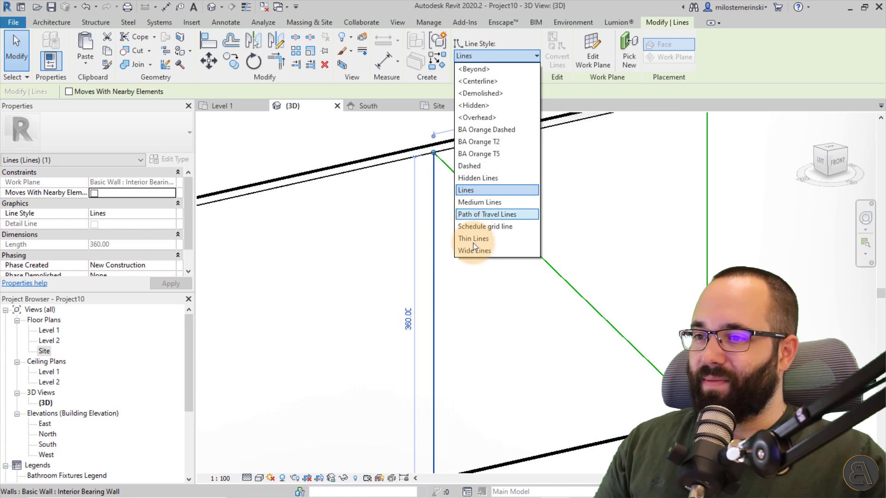
pyautogui.click(474, 250)
pyautogui.press('Escape')
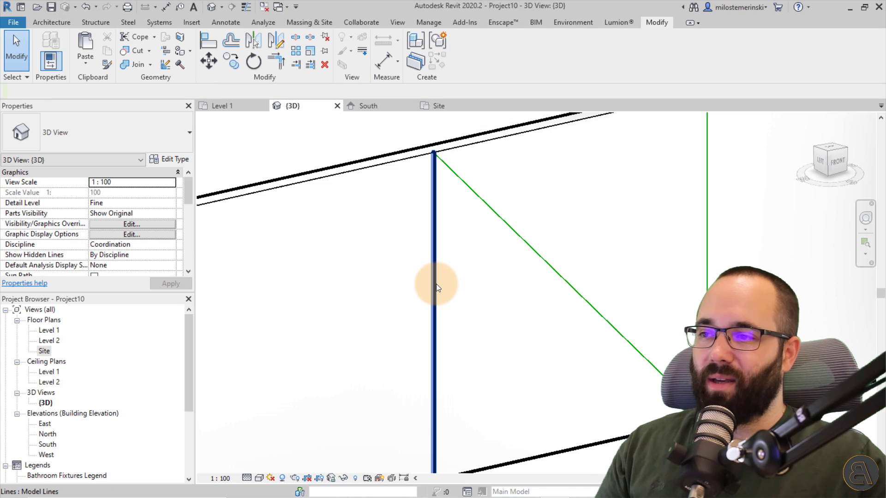
pyautogui.click(436, 284)
pyautogui.click(483, 57)
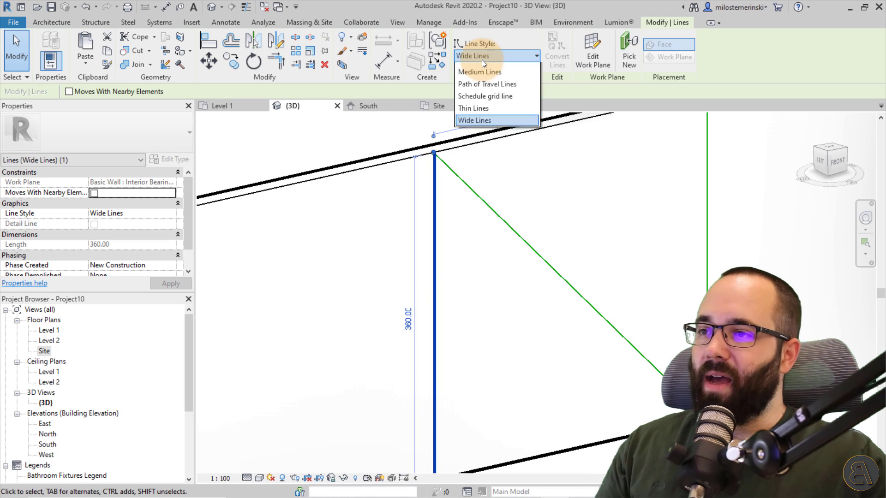
pyautogui.click(486, 106)
pyautogui.press('Escape')
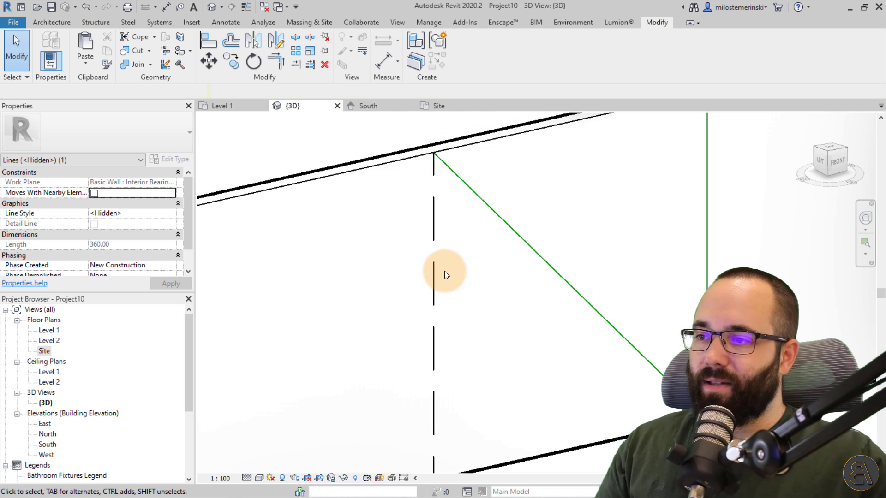
# Step: Switch the vertical line through <Demolished>, Medium Lines and Thin Lines styles
pyautogui.click(434, 317)
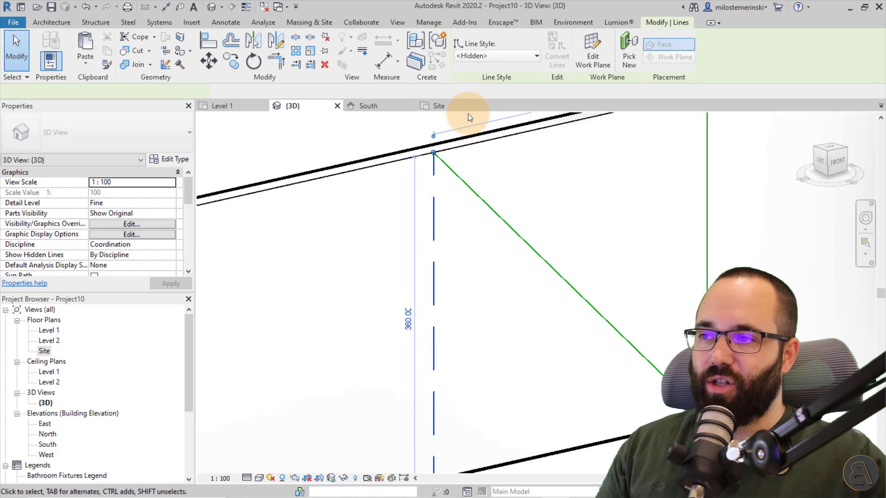
pyautogui.click(481, 57)
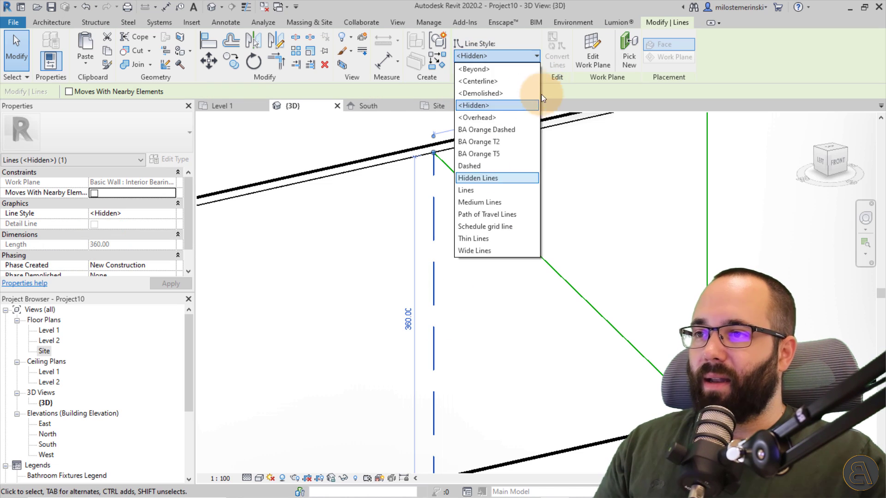
pyautogui.click(485, 94)
pyautogui.click(507, 56)
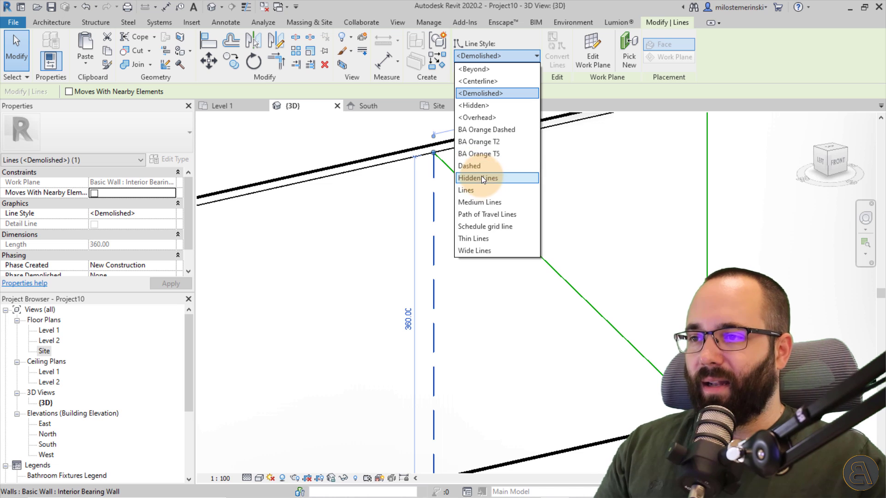
pyautogui.click(500, 204)
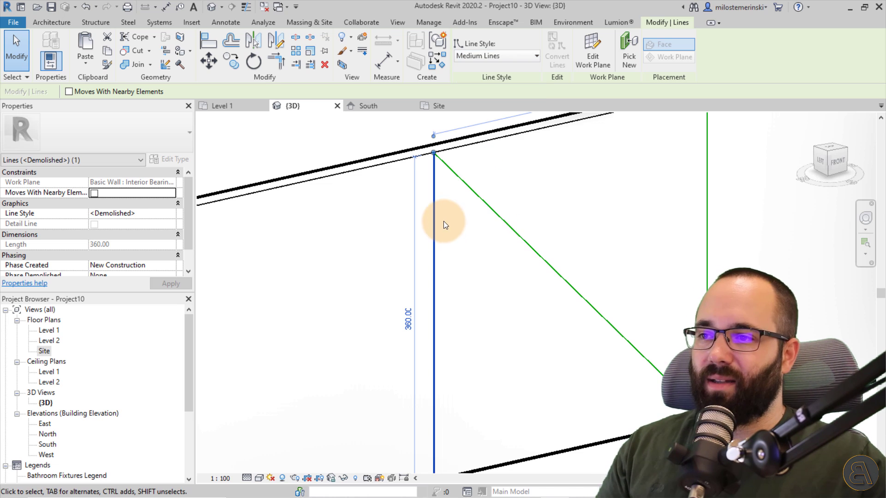
pyautogui.click(489, 56)
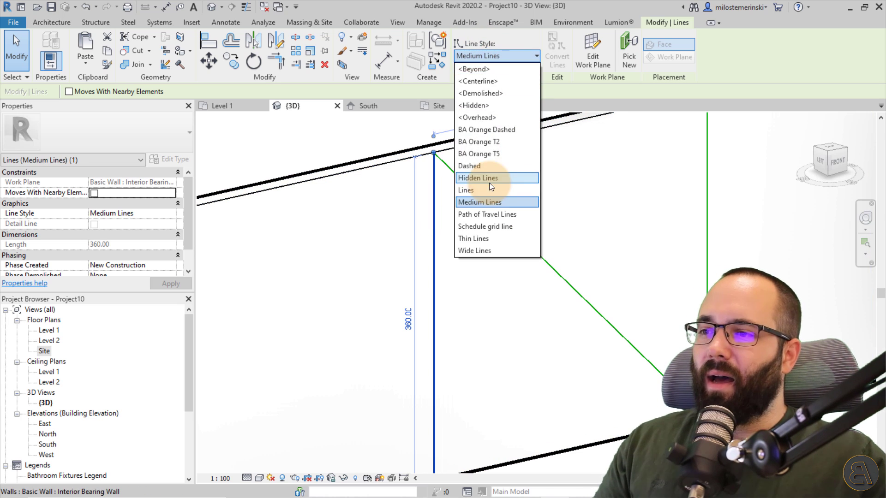
pyautogui.click(481, 238)
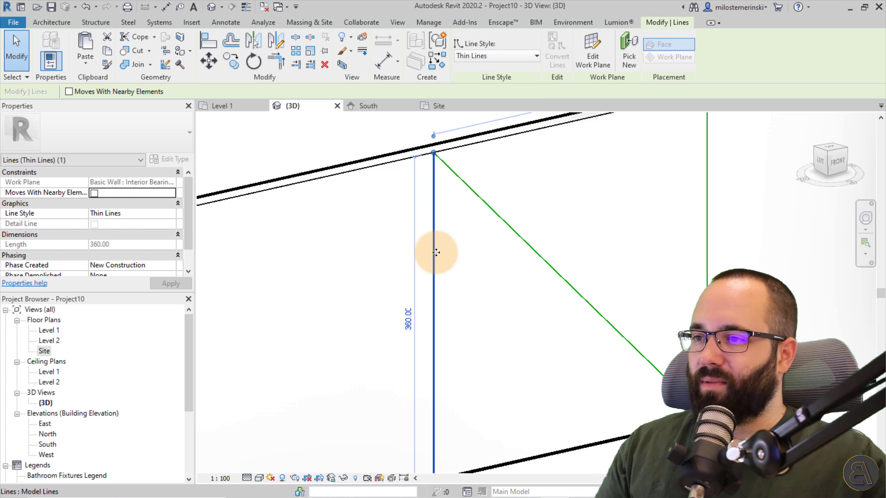
pyautogui.click(448, 243)
# Step: Try the BA Orange Dashed and BA Orange T2 styles on the vertical line
pyautogui.hotkey('ctrl', 'Left')
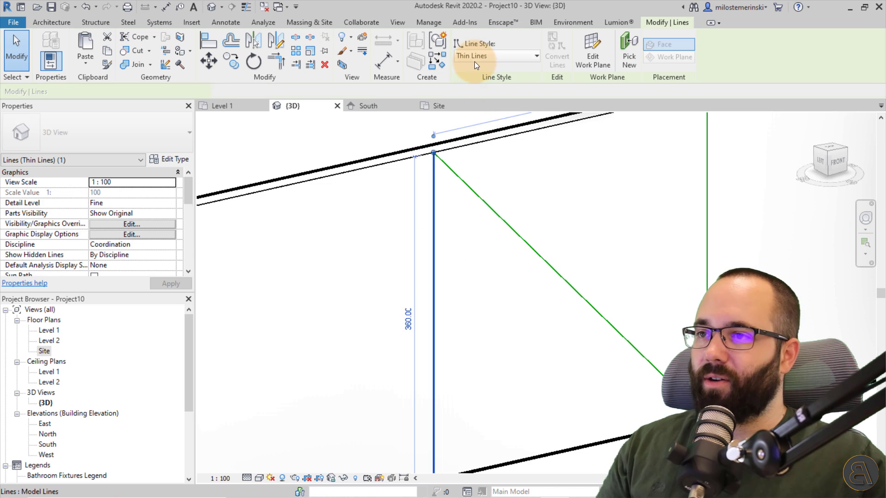
pyautogui.click(474, 60)
pyautogui.click(474, 59)
pyautogui.click(474, 59)
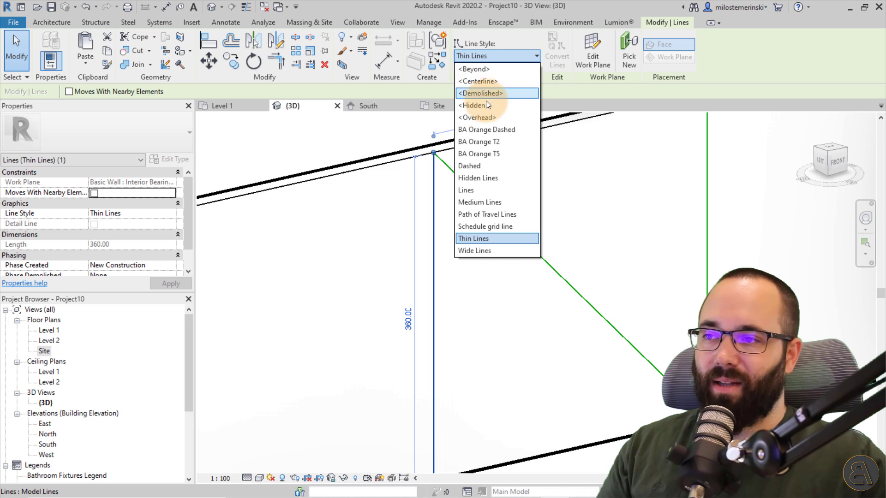
pyautogui.click(483, 130)
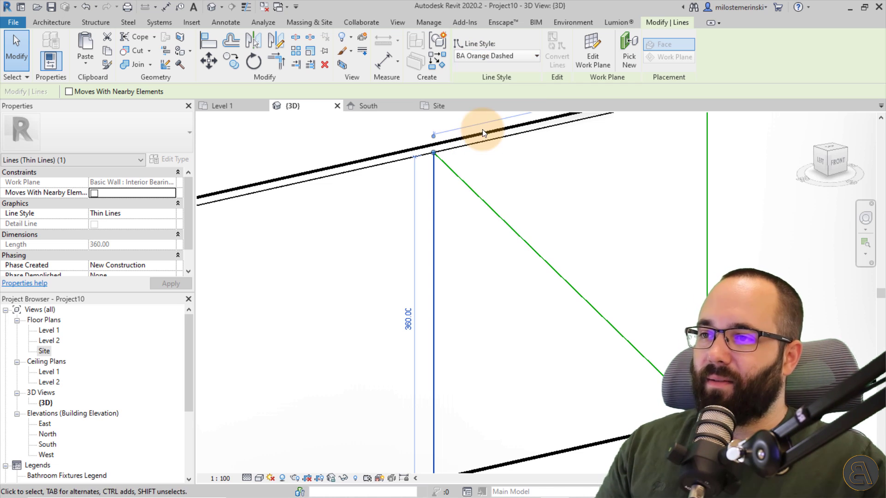
pyautogui.click(460, 237)
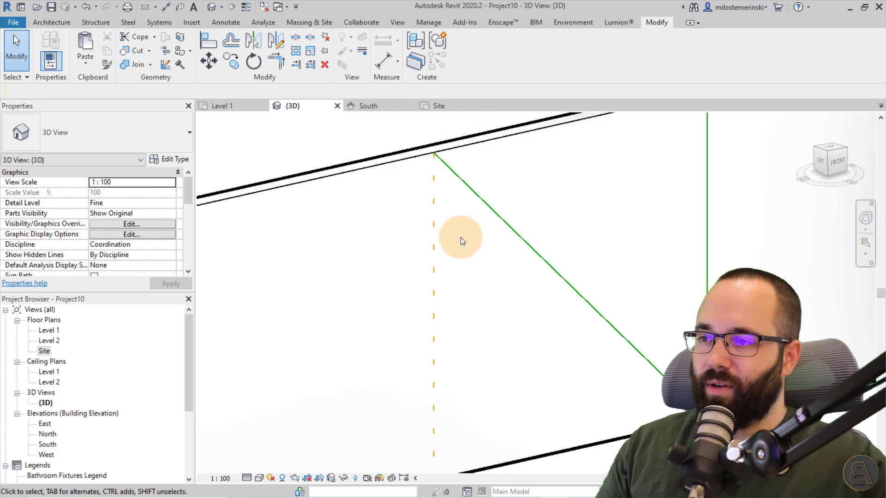
pyautogui.click(485, 54)
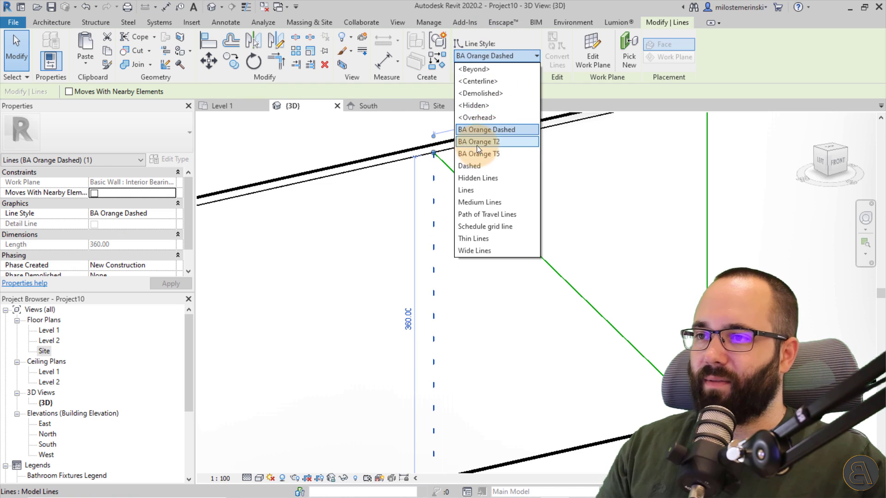
pyautogui.click(477, 143)
pyautogui.click(442, 220)
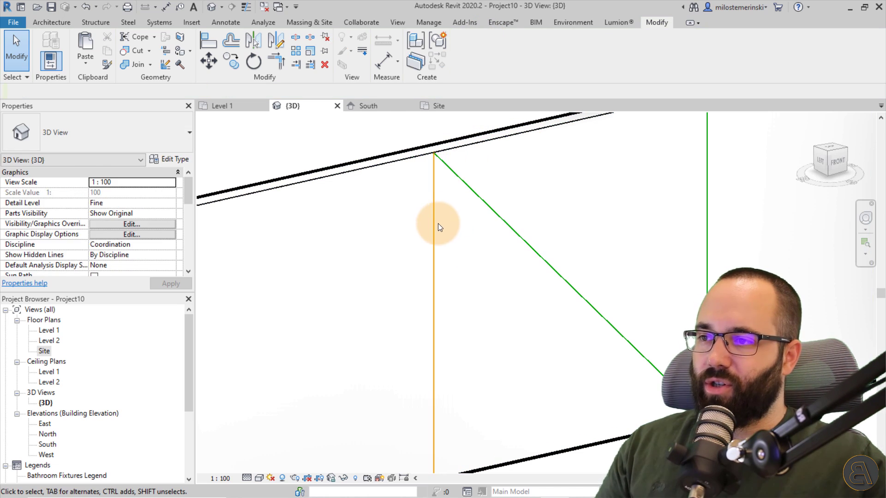
# Step: Reapply BA Orange T2, then set the vertical line back to Thin Lines
pyautogui.click(433, 170)
pyautogui.click(492, 56)
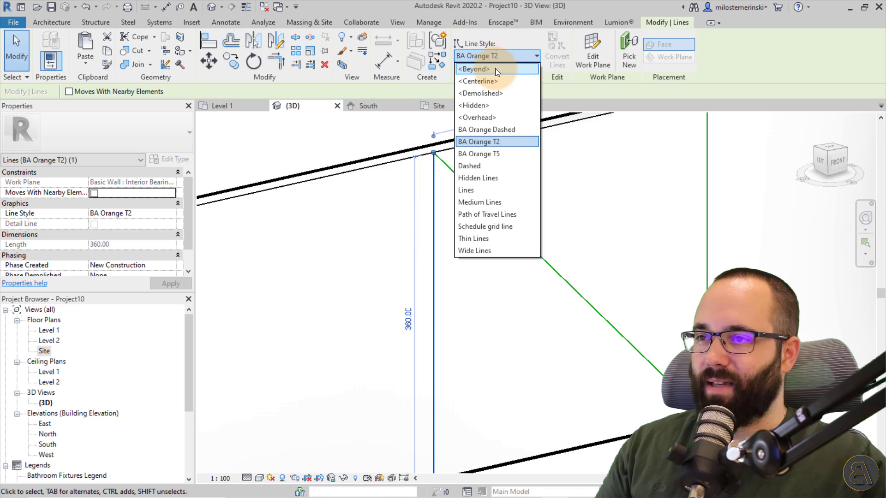
pyautogui.click(492, 140)
pyautogui.click(443, 255)
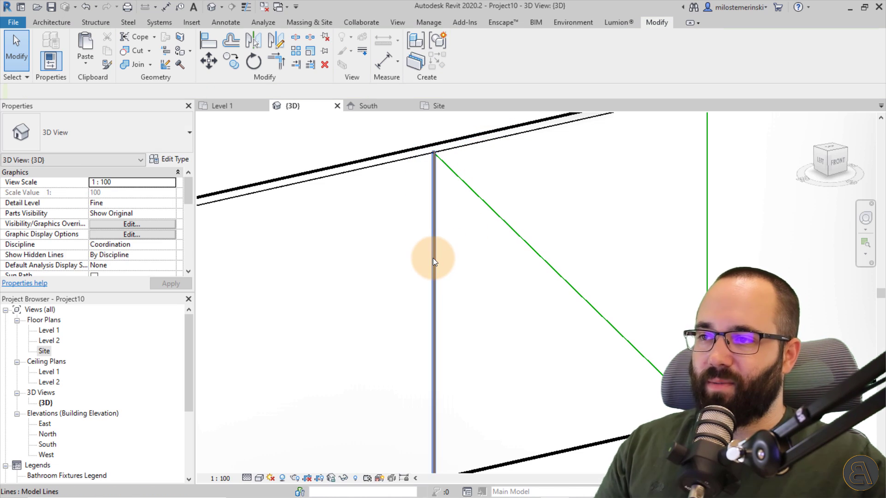
pyautogui.click(433, 264)
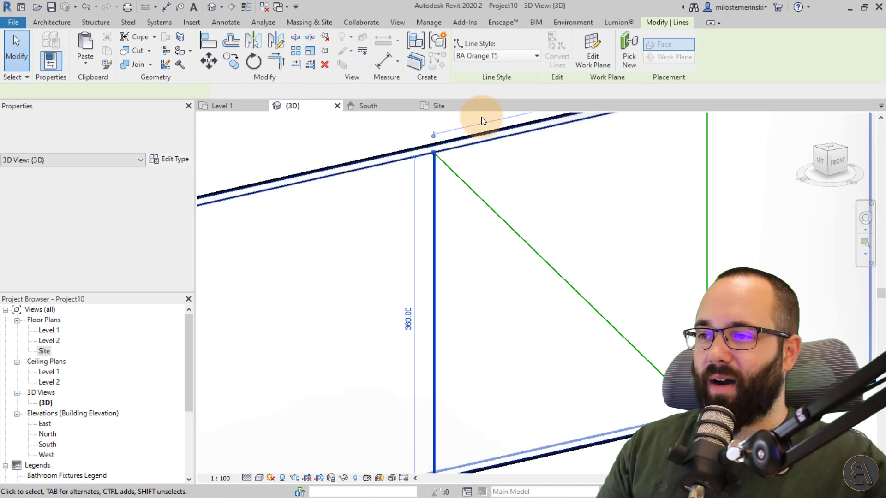
pyautogui.click(490, 57)
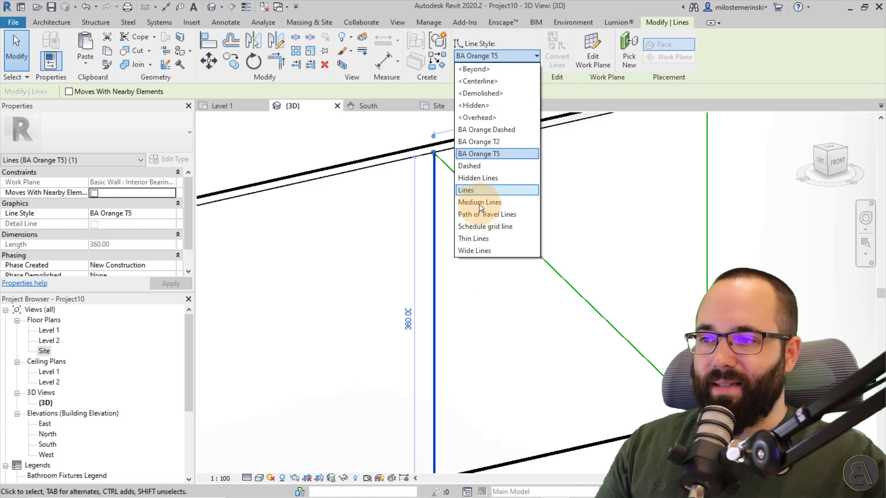
pyautogui.click(474, 238)
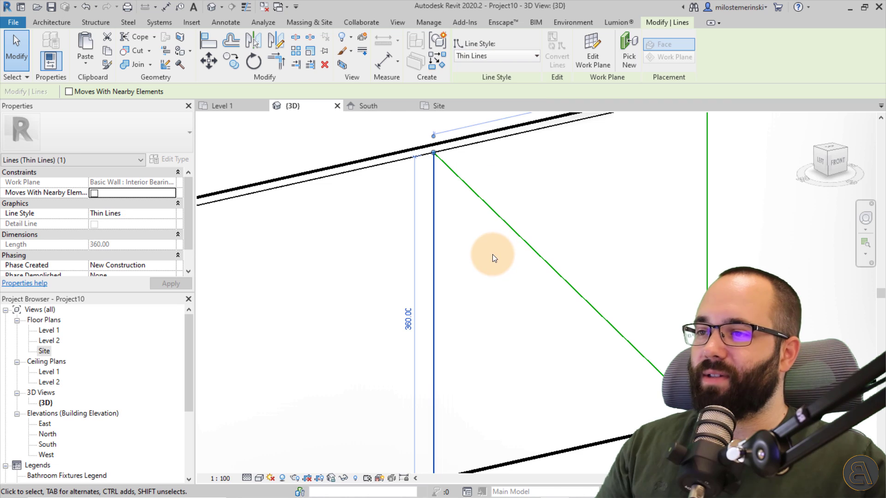
pyautogui.press('Escape')
pyautogui.scroll(-3, 482, 216)
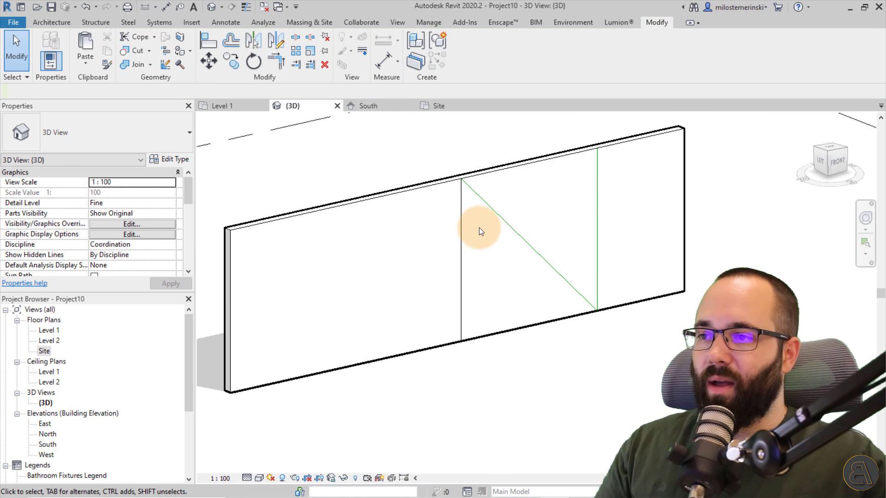
# Step: Give the vertical wall line its final Wide Lines style
pyautogui.click(462, 238)
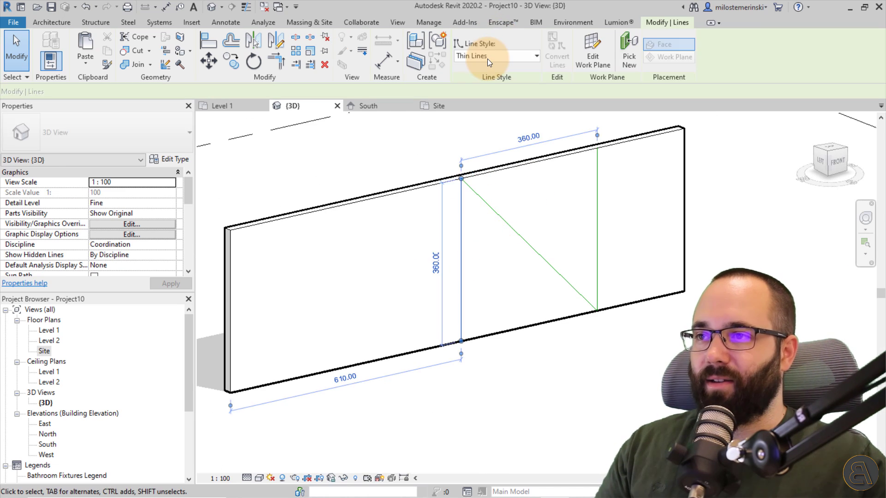
pyautogui.click(489, 56)
pyautogui.click(474, 250)
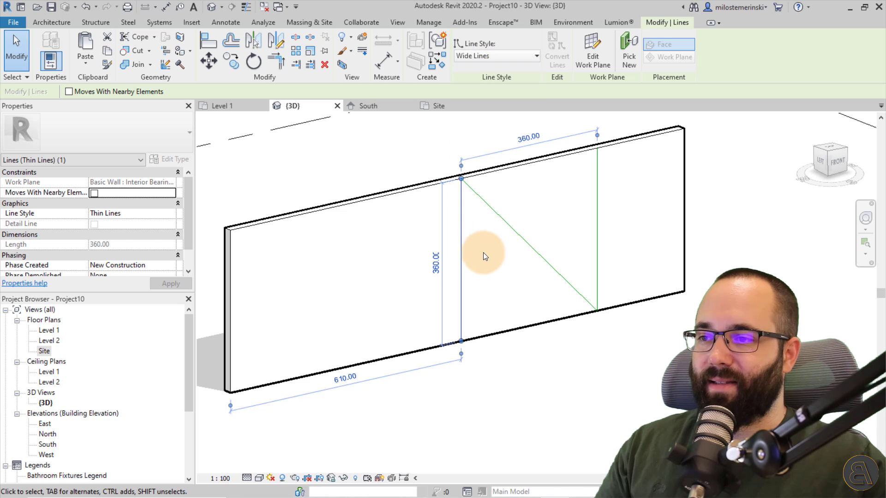
pyautogui.press('Escape')
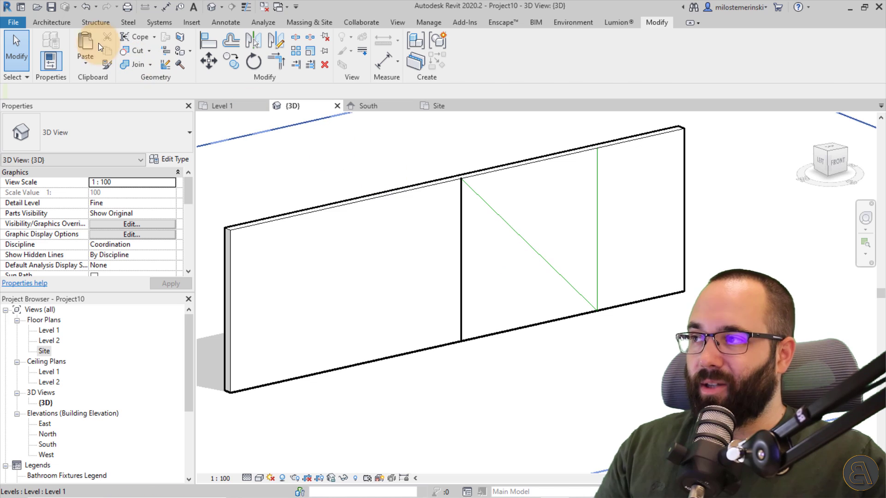
pyautogui.click(60, 23)
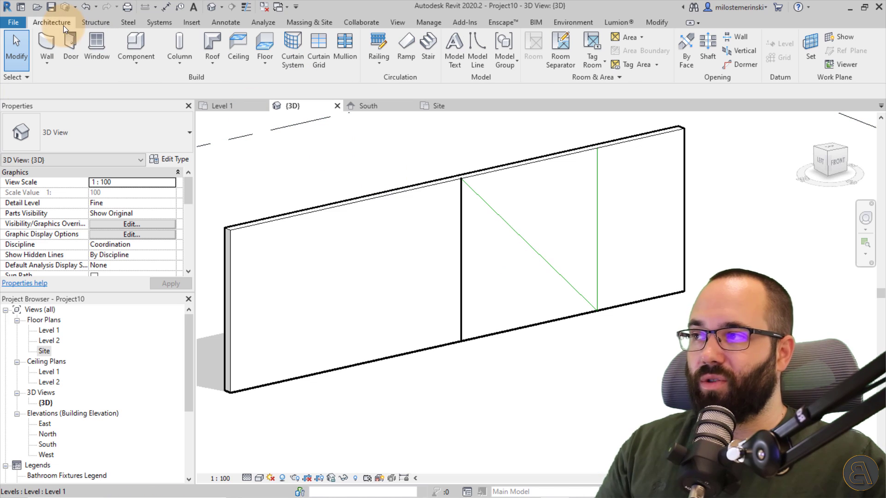
# Step: Draw a vertical Dashed-style model line on the left half of the wall
pyautogui.click(473, 65)
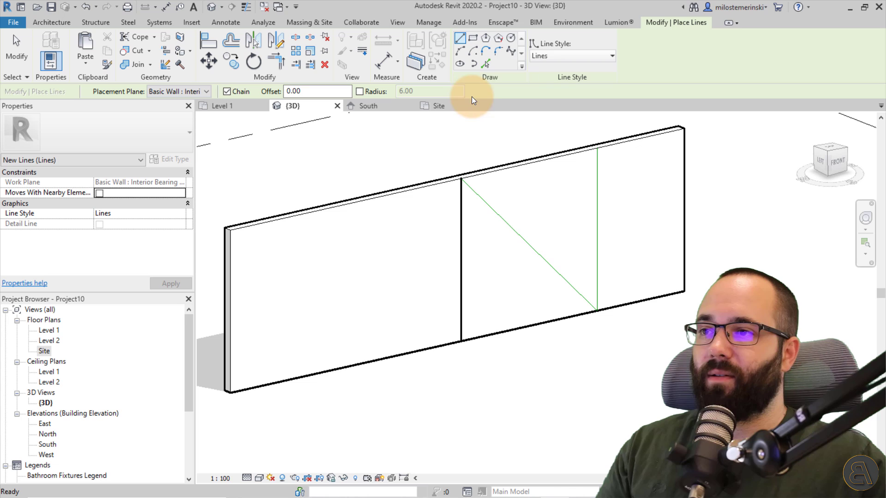
pyautogui.click(545, 58)
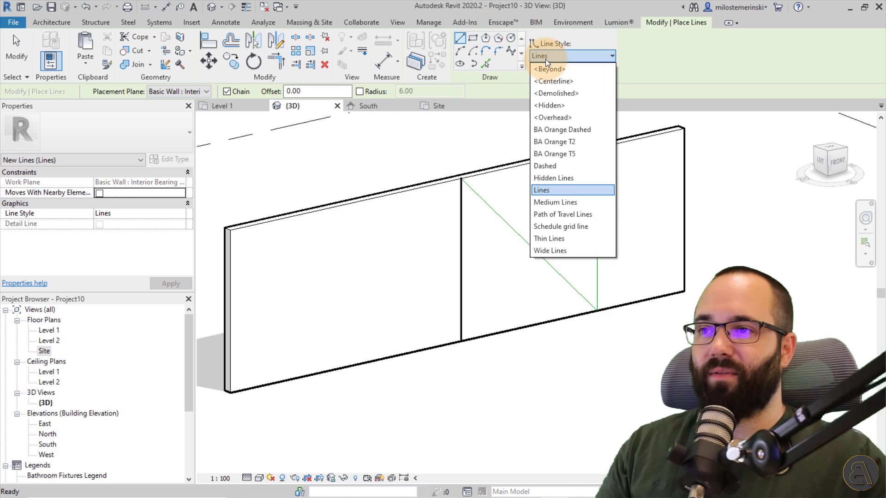
pyautogui.click(537, 165)
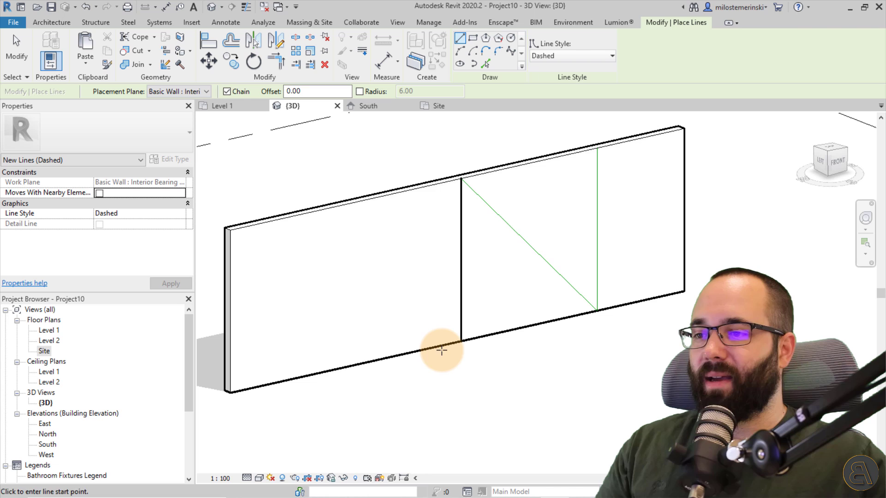
pyautogui.click(413, 312)
pyautogui.scroll(-3, 388, 252)
pyautogui.click(401, 246)
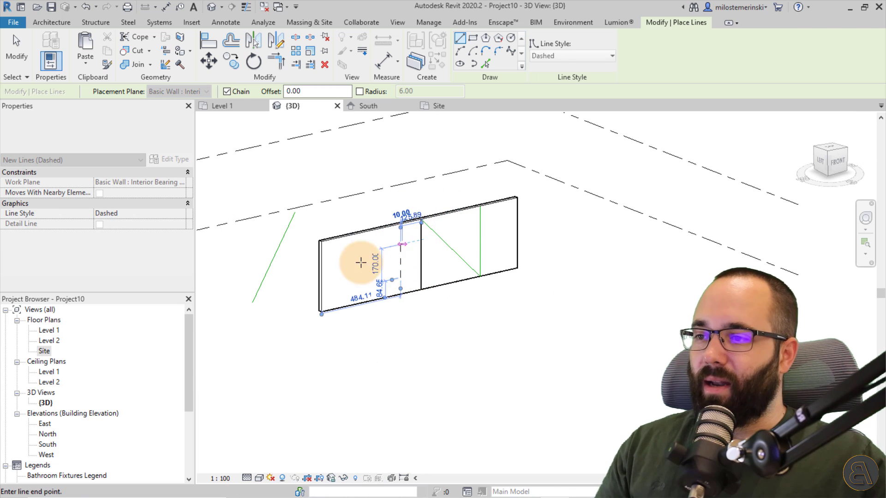
pyautogui.press('Escape')
pyautogui.press('Escape')
# Step: Check the new dashed line by selecting it, then open the Level 1 floor plan
pyautogui.click(401, 262)
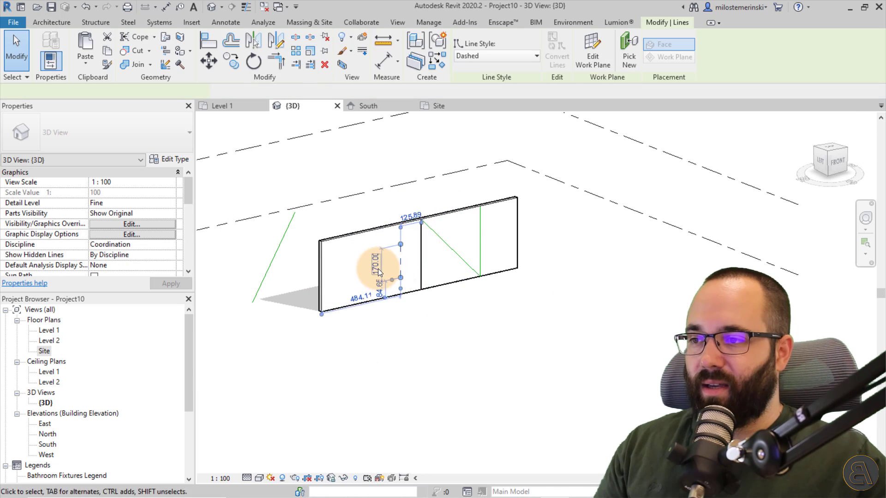
pyautogui.scroll(3, 378, 269)
pyautogui.click(459, 236)
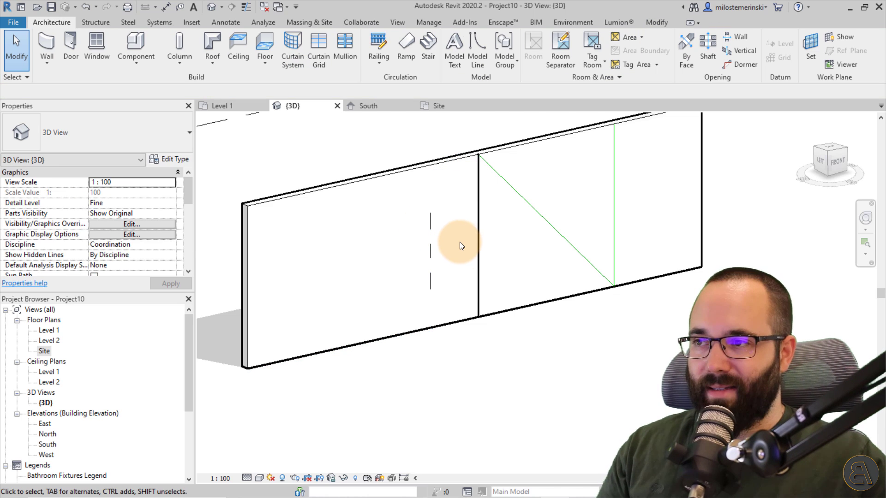
pyautogui.click(228, 105)
pyautogui.scroll(-4, 519, 264)
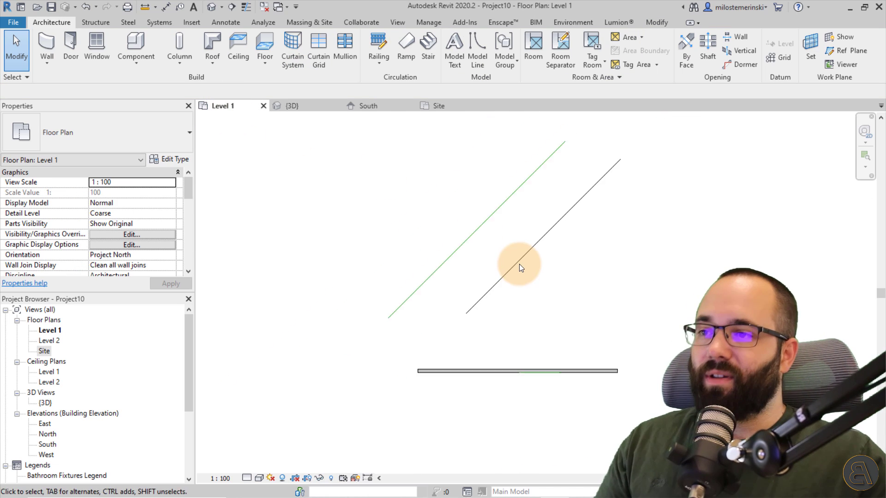
pyautogui.moveTo(571, 275); pyautogui.dragTo(461, 293, button='middle')
pyautogui.scroll(2, 434, 277)
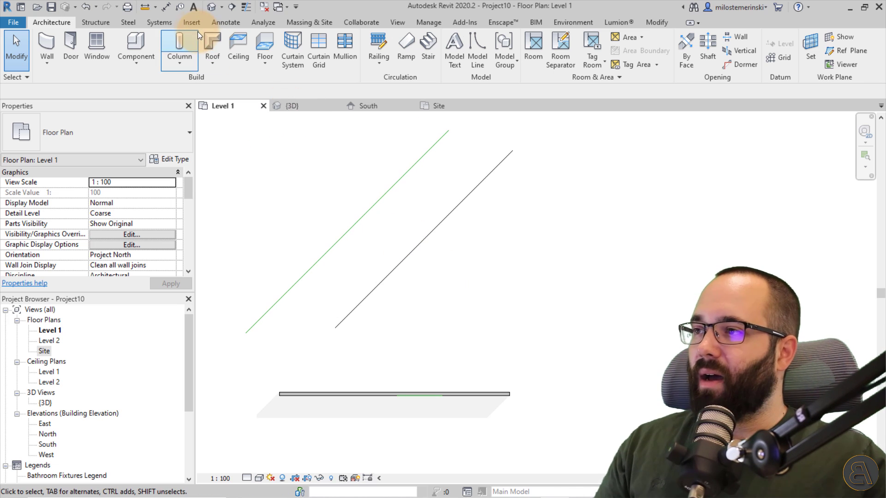
pyautogui.click(217, 22)
pyautogui.click(256, 38)
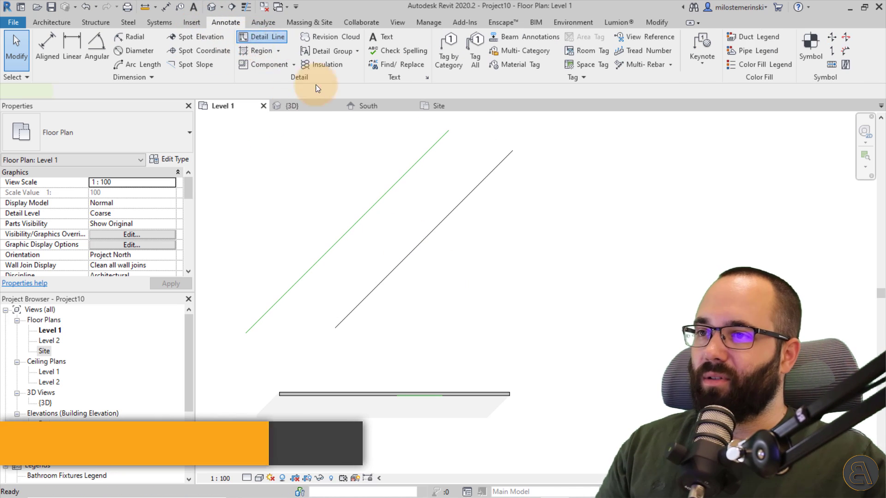
pyautogui.click(549, 55)
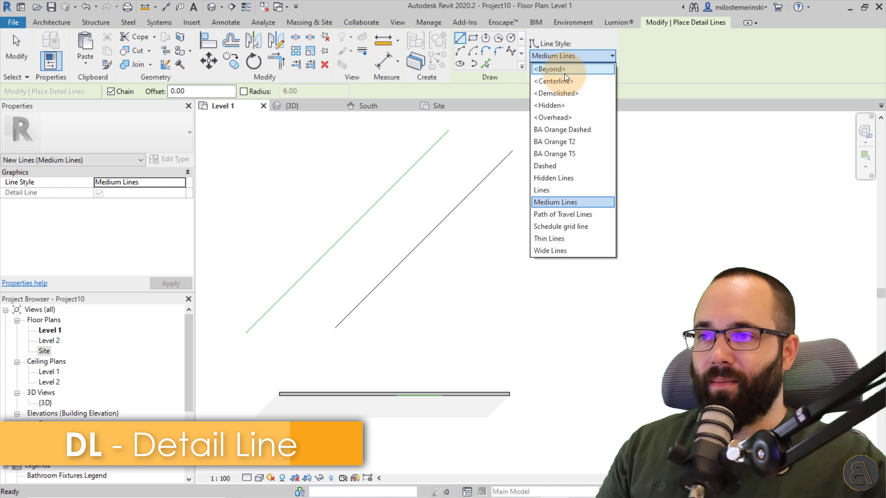
pyautogui.press('Escape')
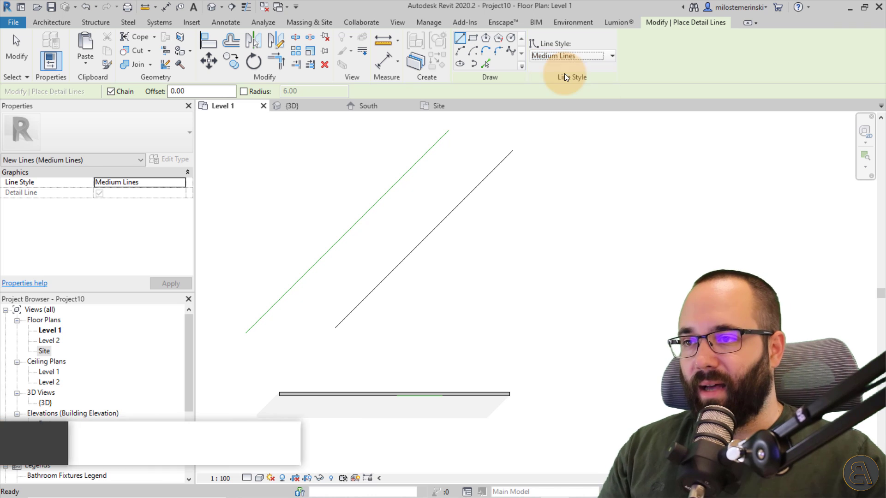
pyautogui.press('Escape')
pyautogui.moveTo(488, 239); pyautogui.dragTo(413, 212)
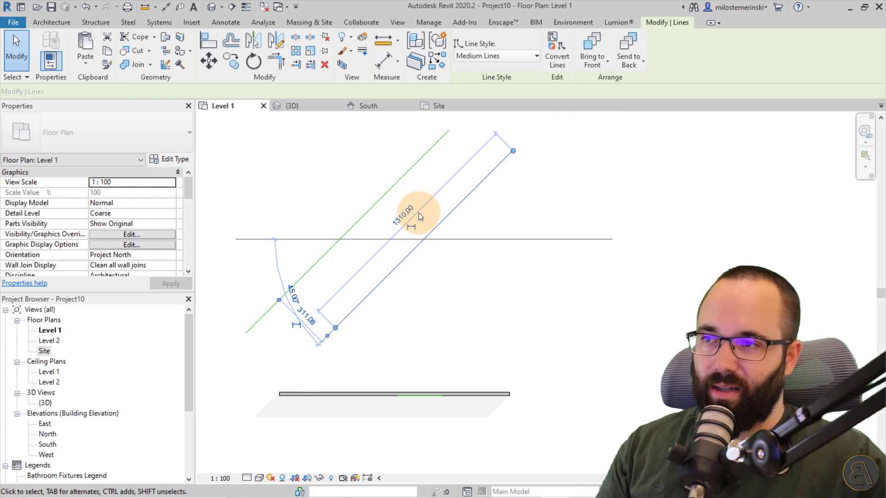
pyautogui.click(509, 58)
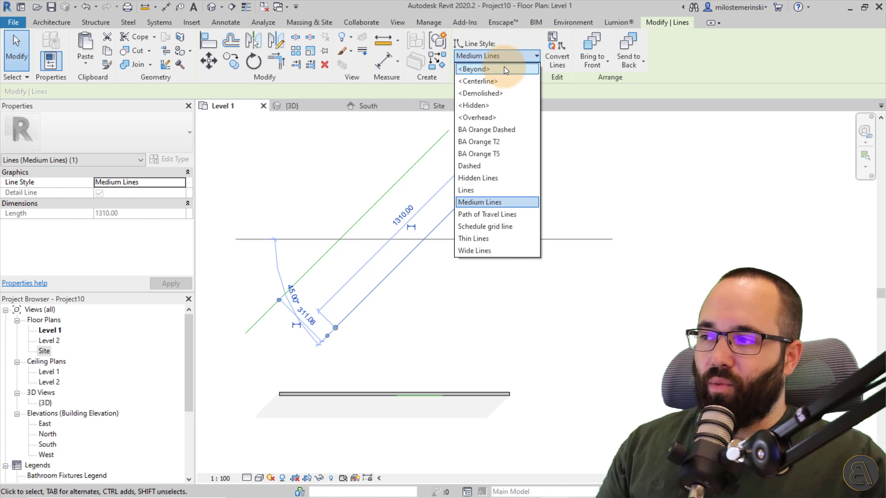
pyautogui.click(497, 249)
pyautogui.click(431, 290)
pyautogui.moveTo(438, 282); pyautogui.dragTo(365, 275)
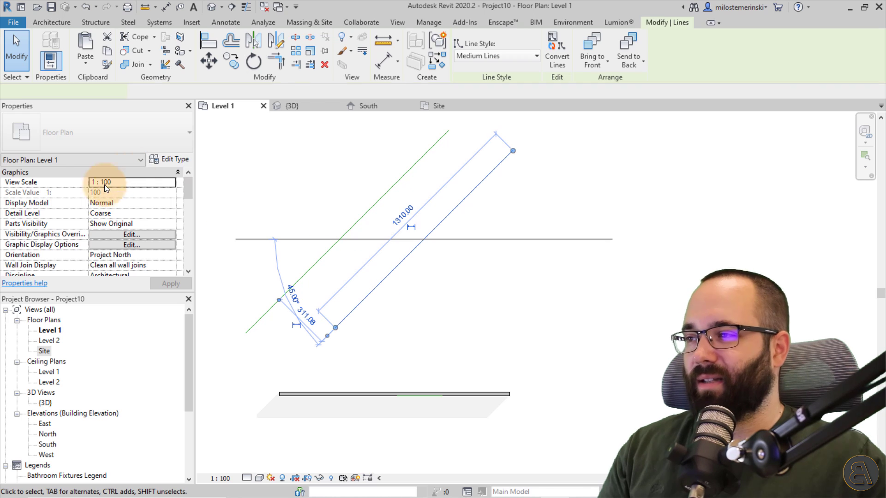
pyautogui.click(178, 183)
pyautogui.moveTo(185, 228)
pyautogui.mouseDown()
pyautogui.moveTo(180, 195)
pyautogui.moveTo(179, 233)
pyautogui.mouseUp()
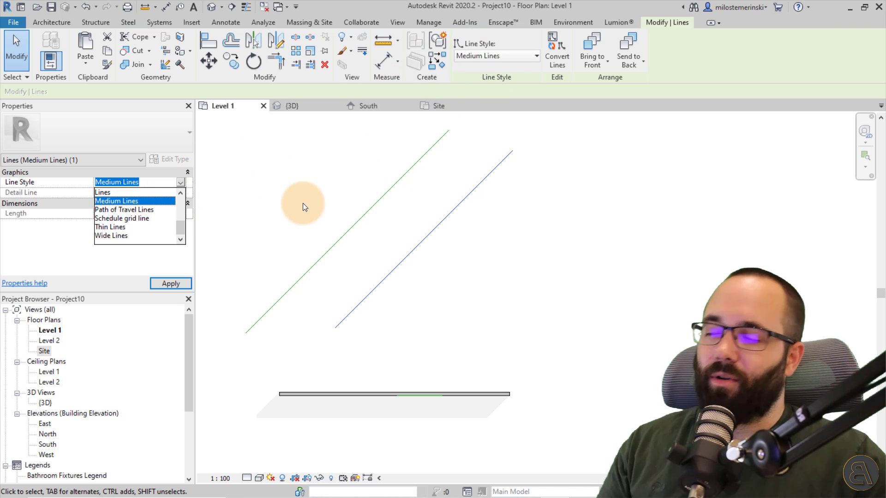
pyautogui.click(181, 180)
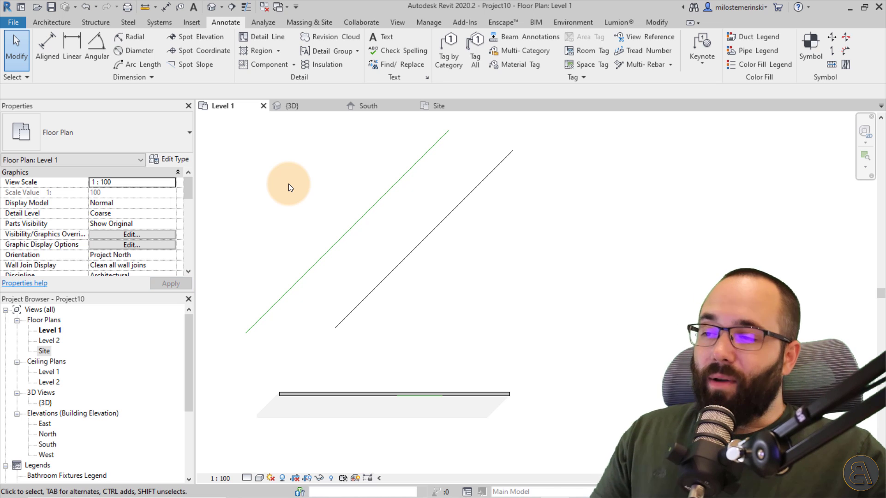
pyautogui.click(381, 244)
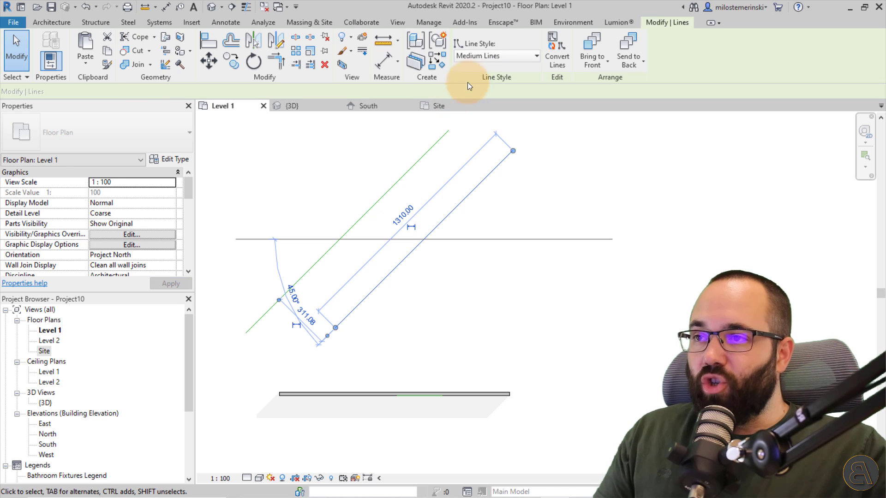
pyautogui.click(486, 58)
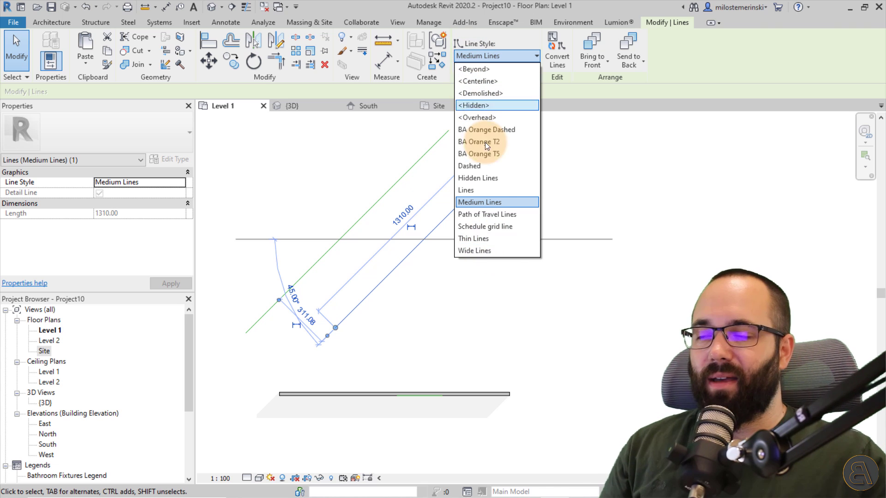
pyautogui.click(467, 287)
pyautogui.click(460, 289)
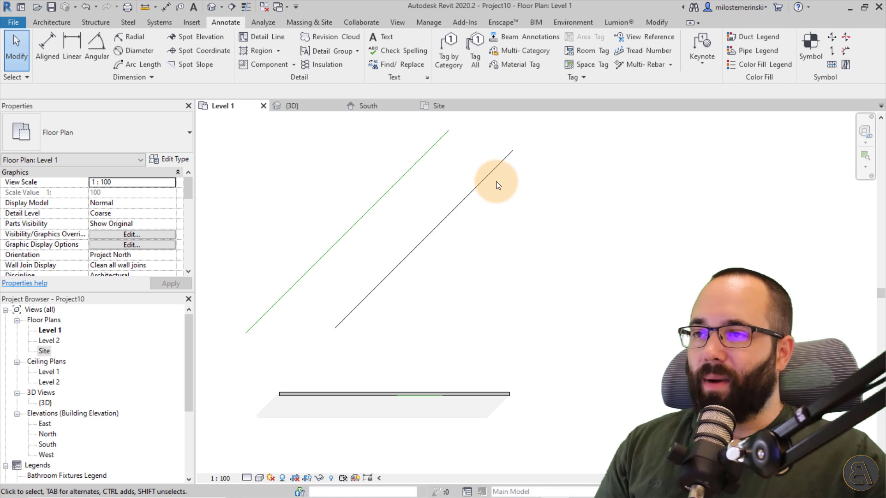
pyautogui.click(482, 181)
pyautogui.click(503, 55)
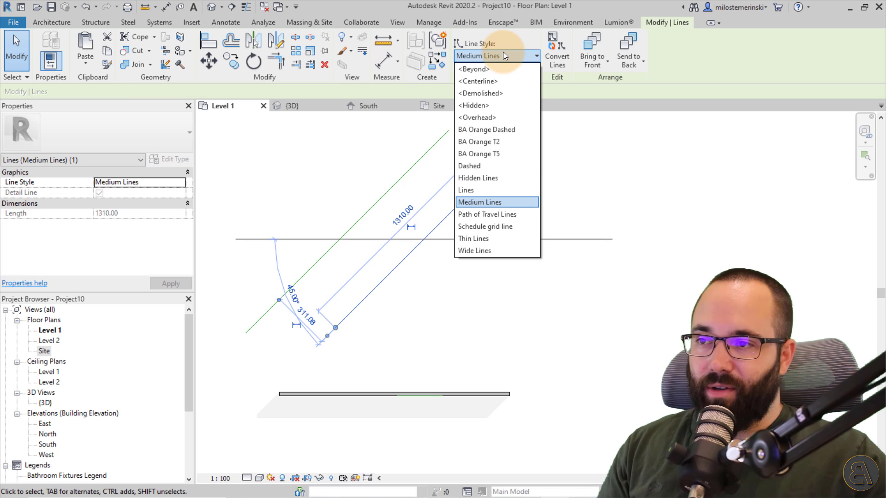
pyautogui.press('Escape')
pyautogui.press('Escape')
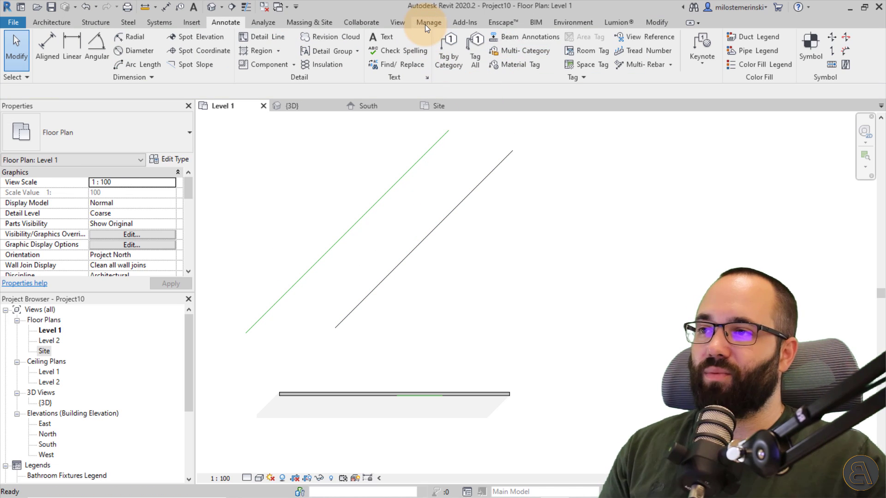
# Step: Open the Line Styles settings from Manage > Additional Settings and expand the Lines category
pyautogui.click(425, 24)
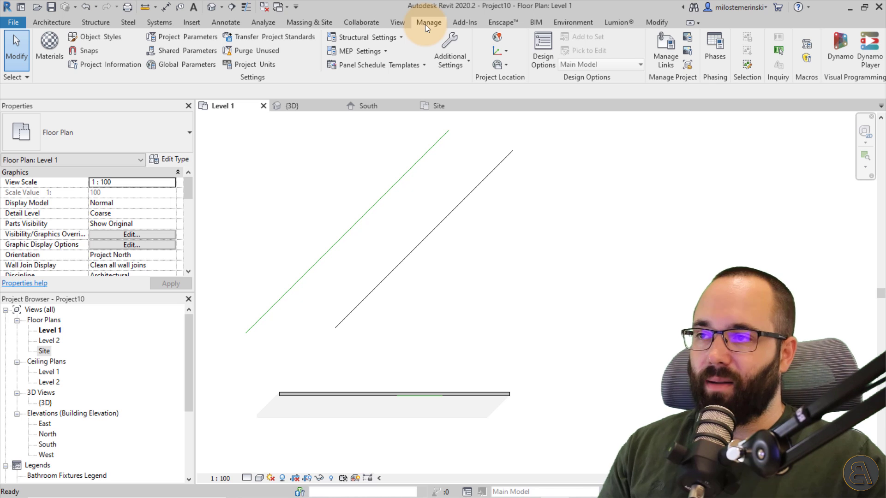
pyautogui.click(460, 66)
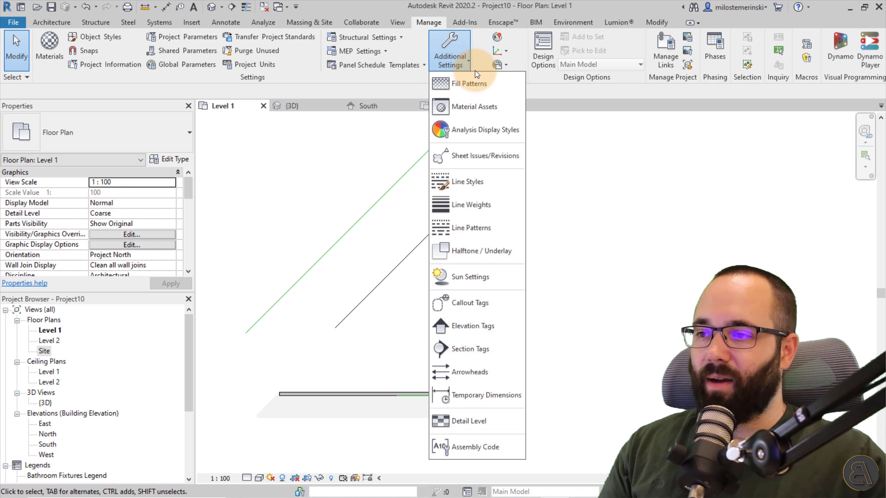
pyautogui.click(461, 182)
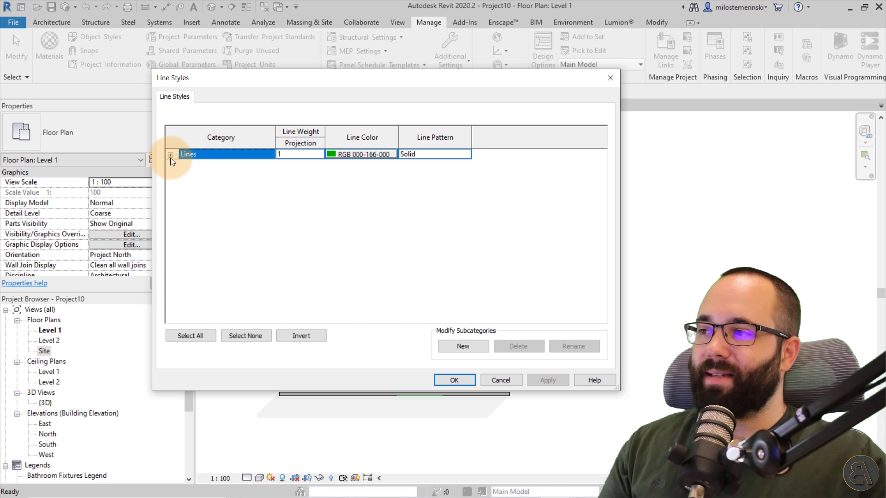
pyautogui.click(170, 156)
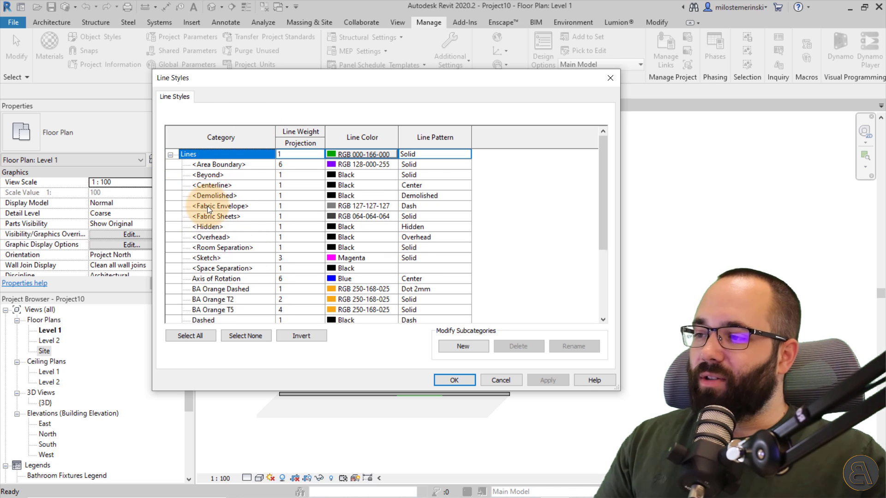
# Step: Check the Wide Lines line weight, keeping it at 5
pyautogui.scroll(-3, 207, 206)
pyautogui.scroll(3, 213, 277)
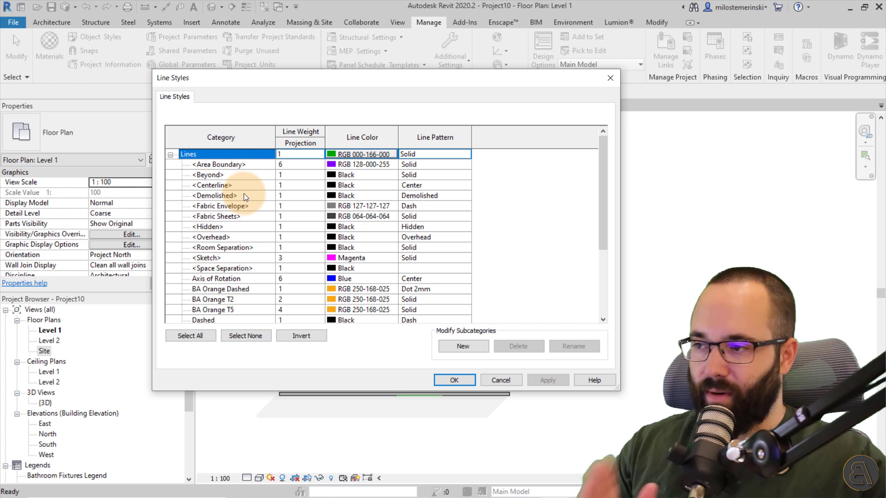
pyautogui.scroll(-4, 244, 196)
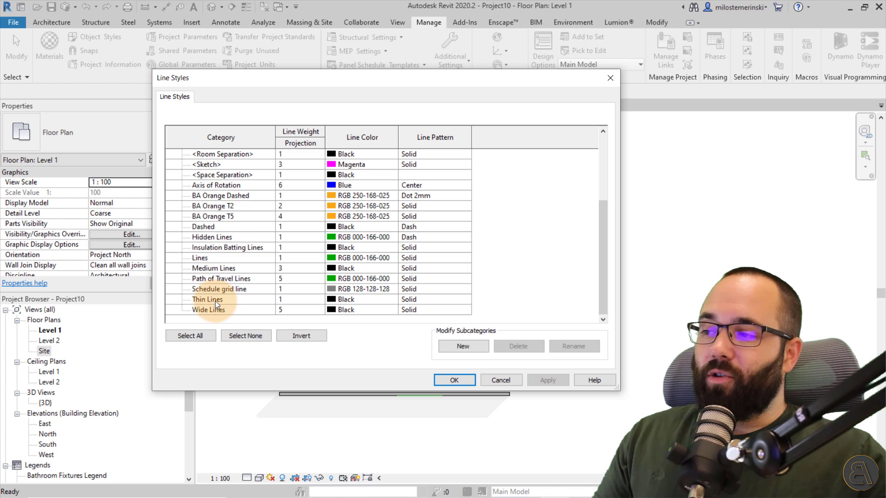
pyautogui.click(204, 311)
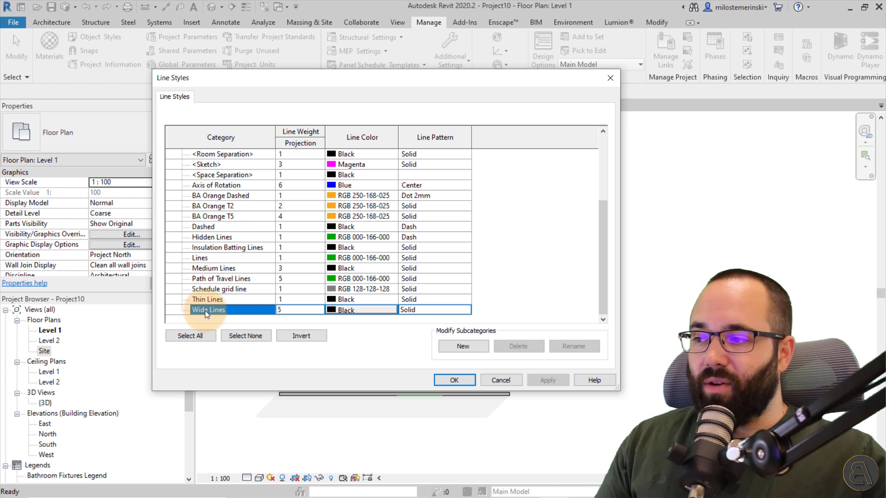
pyautogui.click(296, 310)
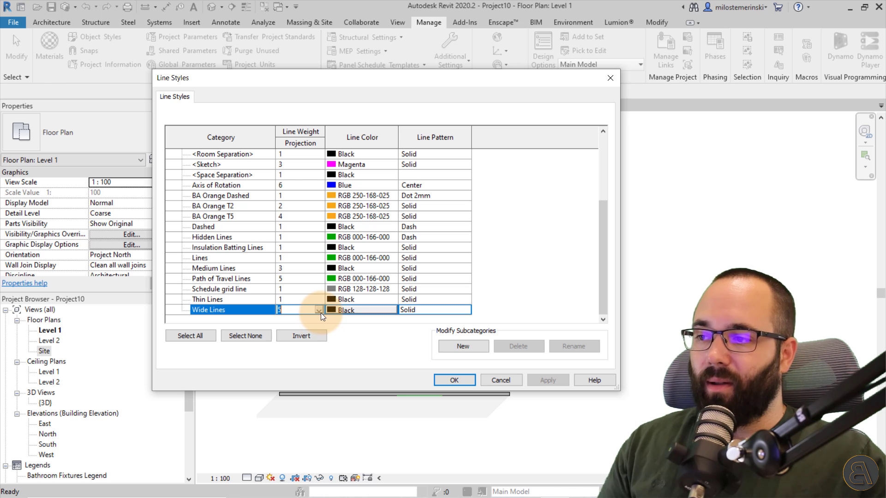
pyautogui.click(319, 310)
pyautogui.moveTo(318, 337)
pyautogui.mouseDown()
pyautogui.moveTo(319, 316)
pyautogui.moveTo(319, 365)
pyautogui.moveTo(317, 340)
pyautogui.mouseUp()
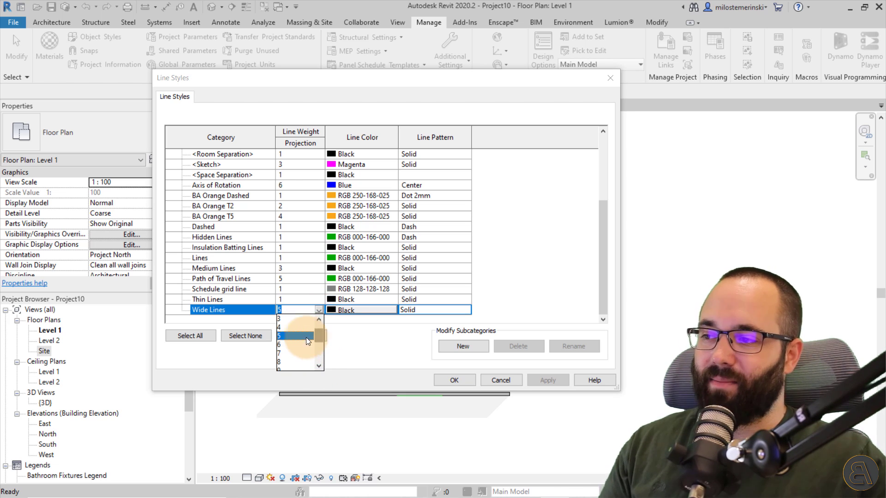
pyautogui.click(306, 337)
# Step: Review the Wide Lines colour and line pattern, leaving the pattern Solid and nothing changed
pyautogui.click(328, 310)
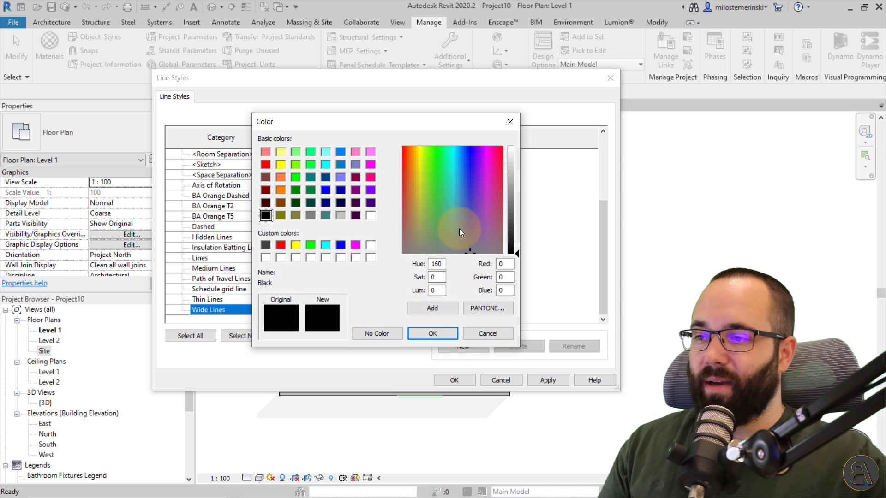
pyautogui.click(510, 122)
pyautogui.click(418, 311)
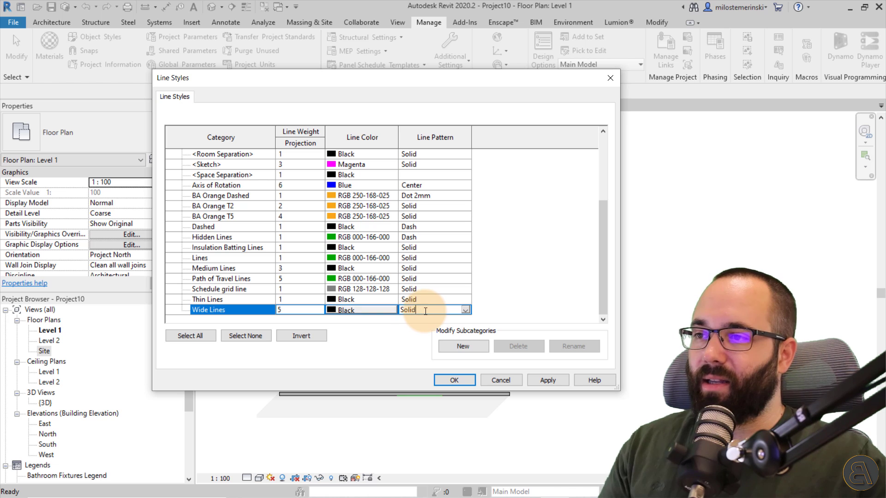
pyautogui.click(465, 310)
pyautogui.scroll(-4, 450, 339)
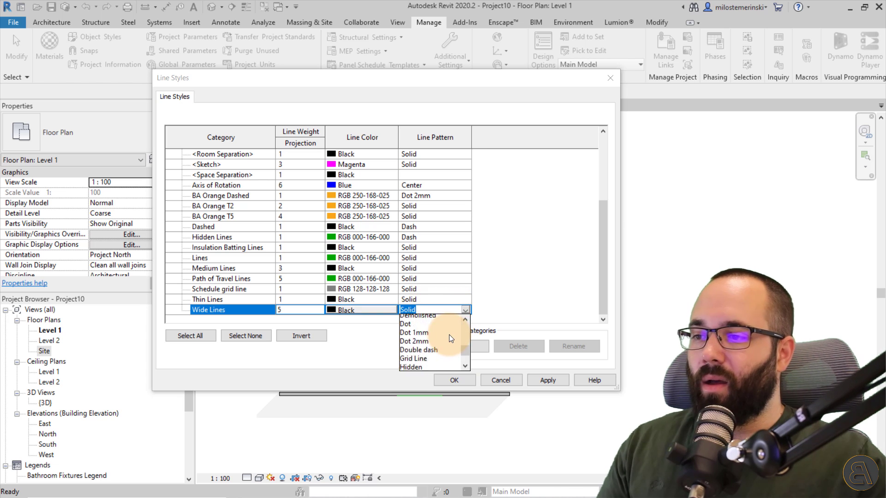
pyautogui.scroll(5, 444, 342)
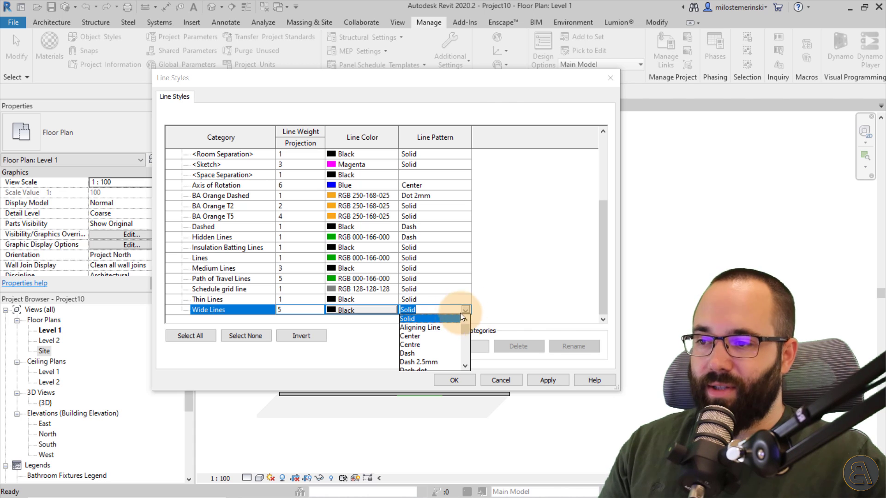
pyautogui.moveTo(464, 331)
pyautogui.mouseDown()
pyautogui.moveTo(464, 341)
pyautogui.moveTo(464, 328)
pyautogui.mouseUp()
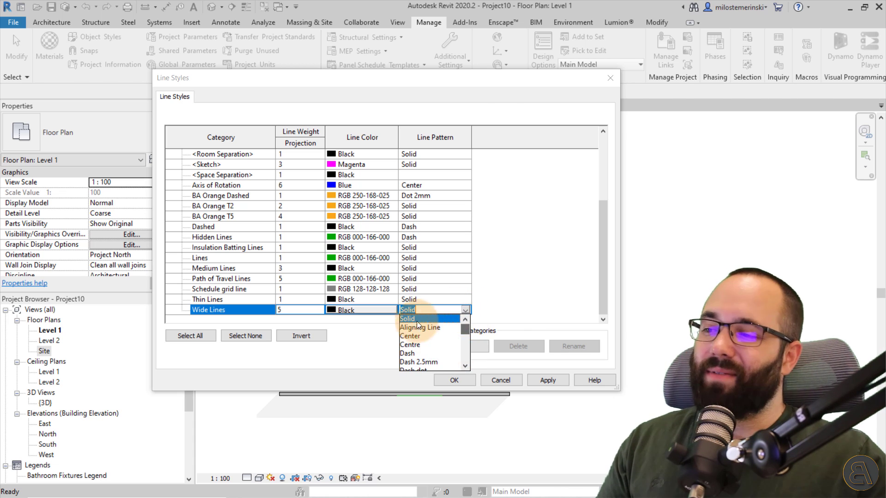
pyautogui.click(466, 310)
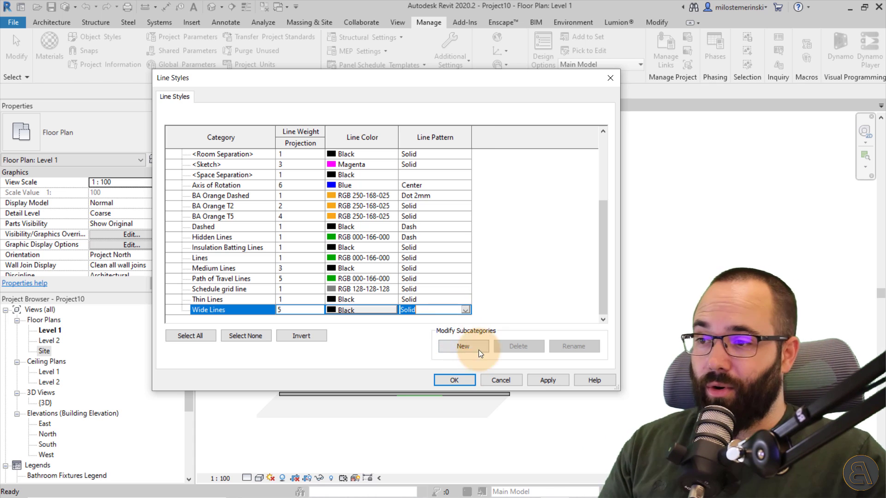
pyautogui.click(414, 308)
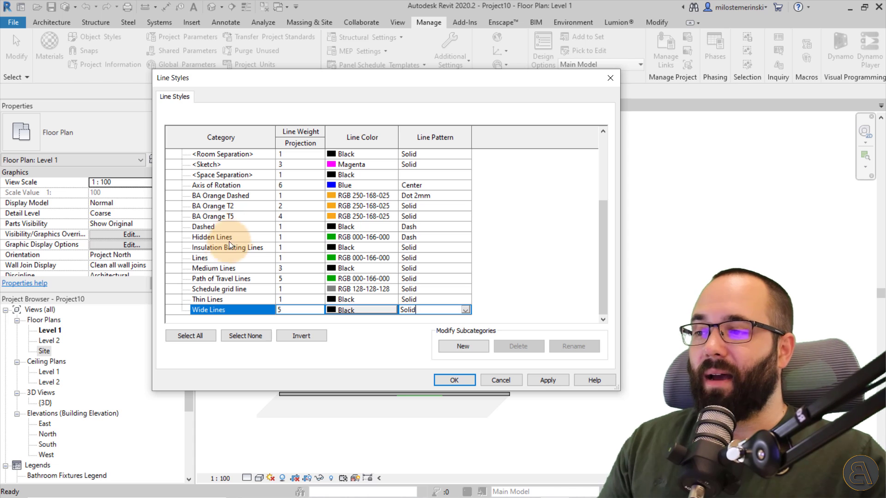
# Step: Compare Medium Lines, Schedule grid, Path of Travel, Lines and the BA Orange styles
pyautogui.click(208, 267)
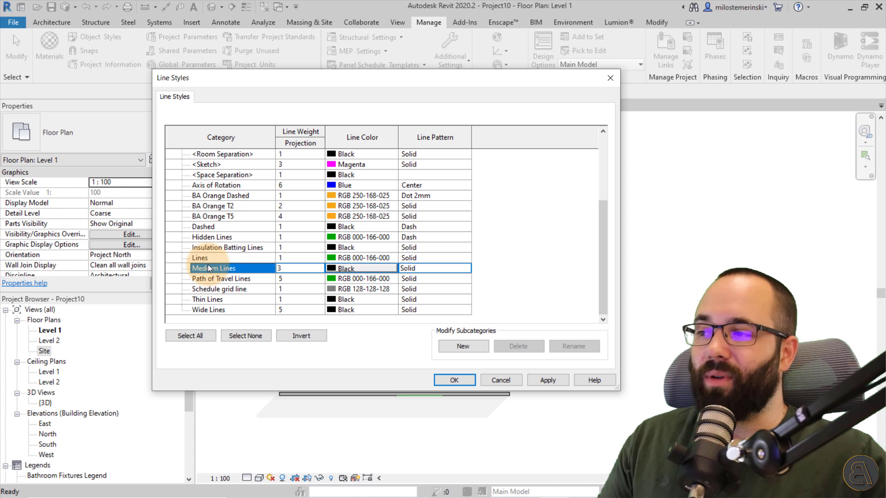
pyautogui.click(225, 289)
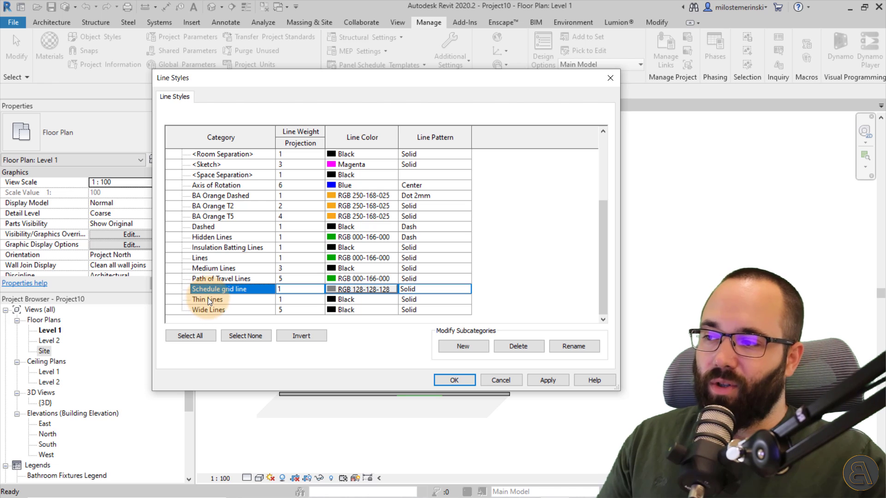
pyautogui.click(208, 281)
pyautogui.click(208, 267)
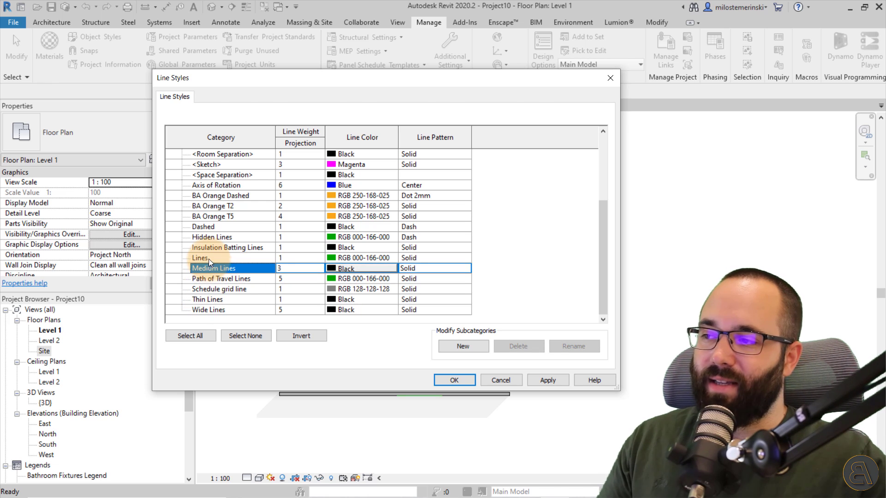
pyautogui.click(209, 259)
pyautogui.click(211, 279)
pyautogui.click(212, 215)
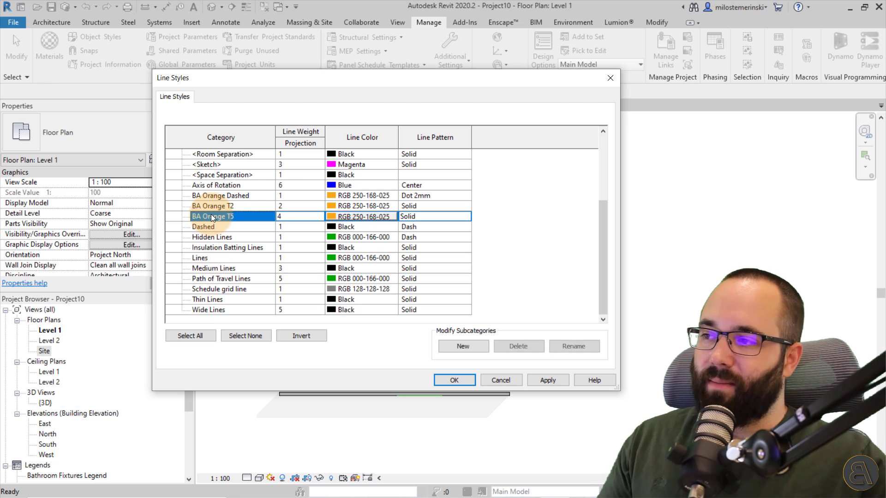
pyautogui.click(211, 206)
pyautogui.click(211, 196)
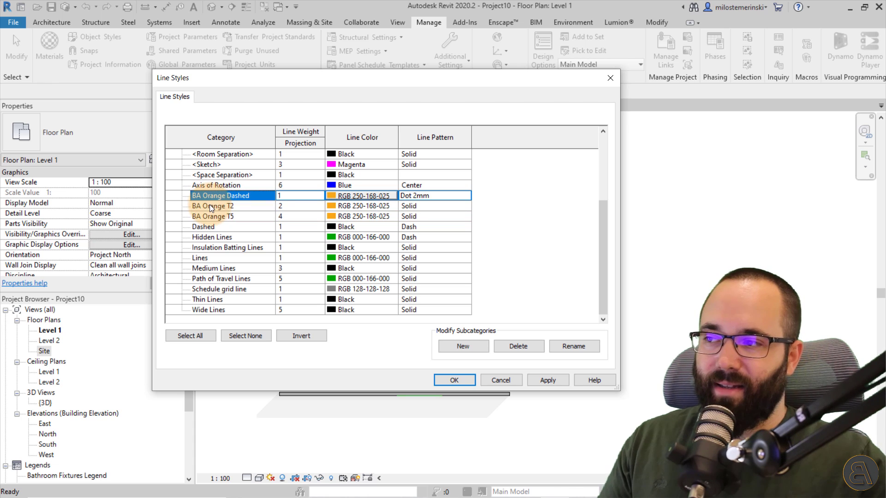
pyautogui.click(210, 206)
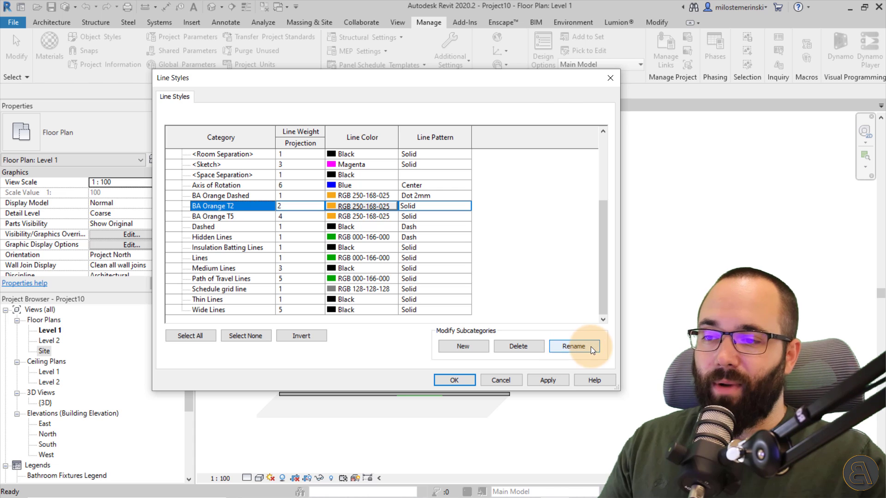
# Step: Compare the built-in Overhead and Demolished styles at the top of the list
pyautogui.scroll(3, 209, 226)
pyautogui.click(217, 175)
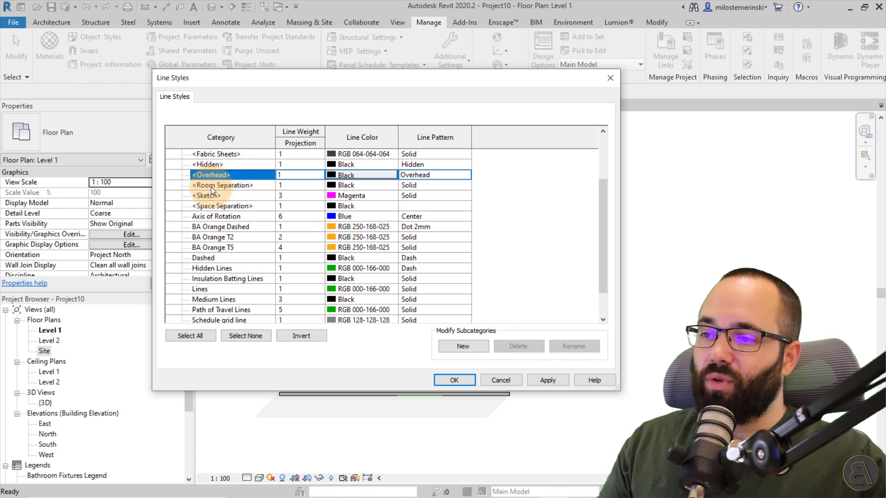
pyautogui.scroll(3, 219, 209)
pyautogui.click(205, 164)
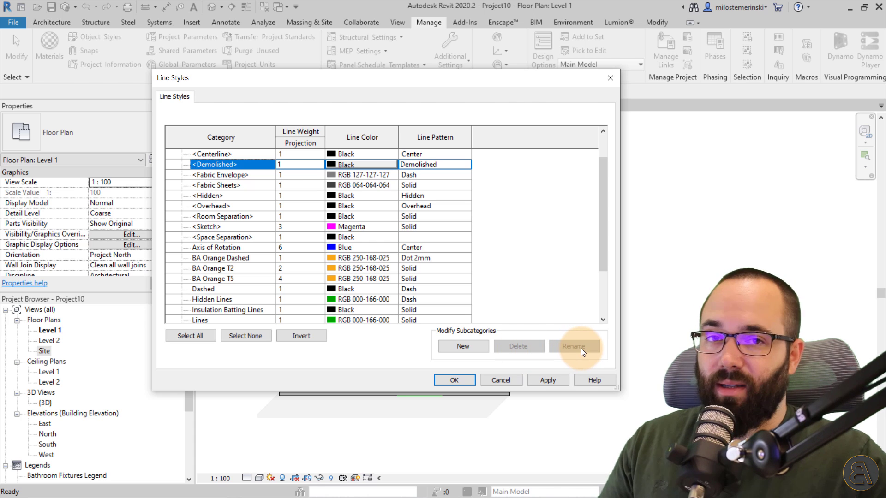
pyautogui.scroll(-6, 220, 242)
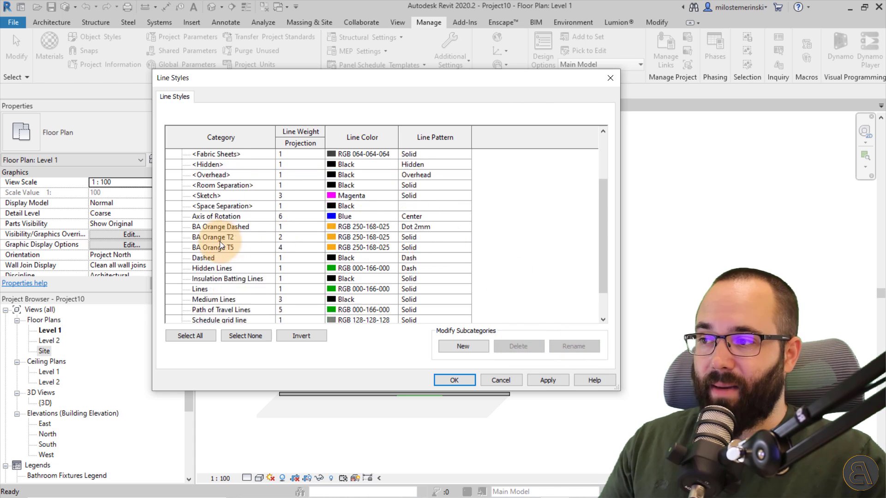
pyautogui.scroll(6, 228, 235)
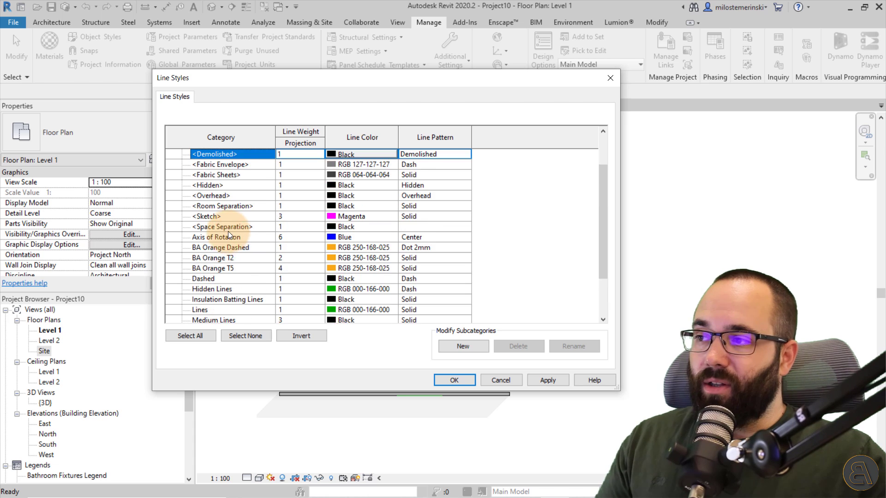
pyautogui.scroll(-4, 228, 231)
# Step: Create a new Lines subcategory named 'New Test Line Style'
pyautogui.click(462, 346)
pyautogui.click(354, 221)
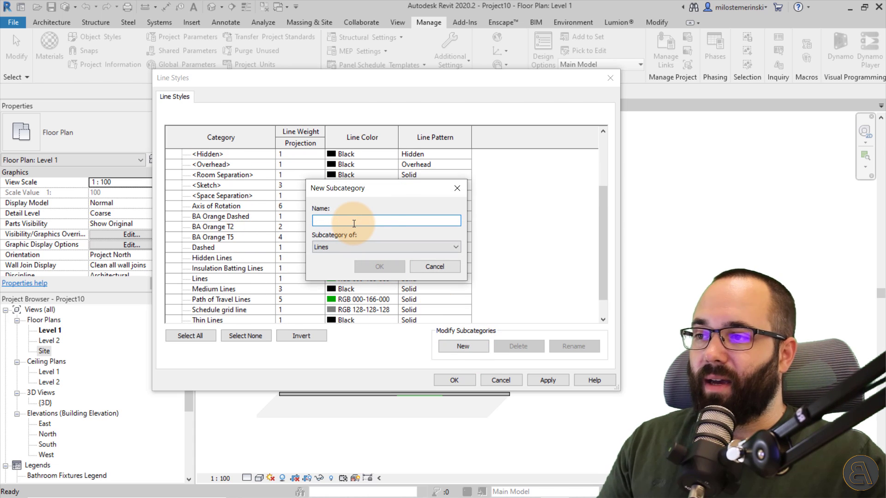
pyautogui.write('New ')
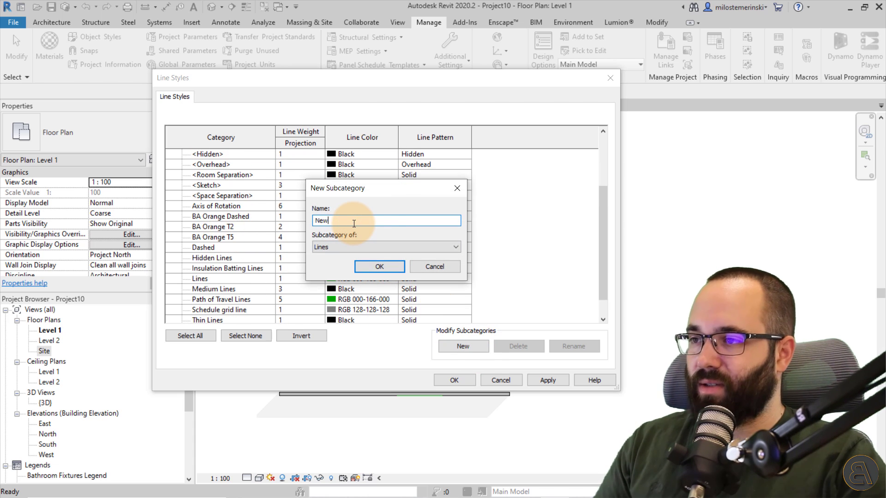
pyautogui.write('Test Li')
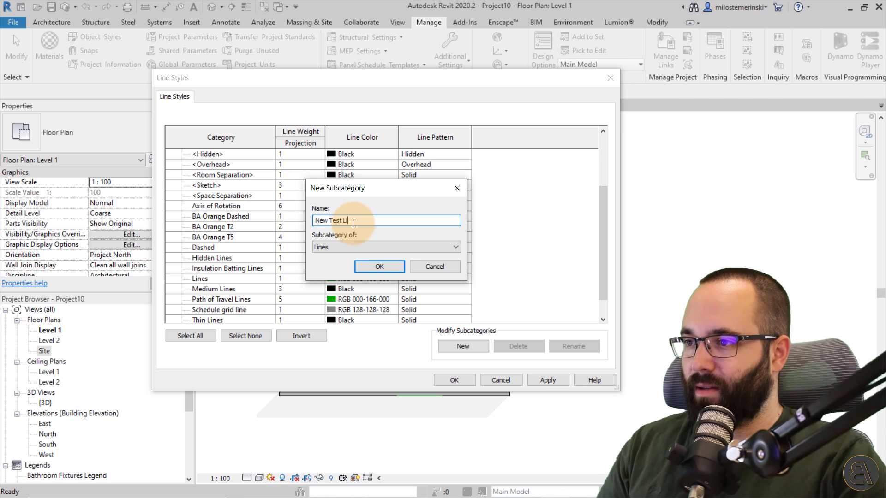
pyautogui.write('ne St')
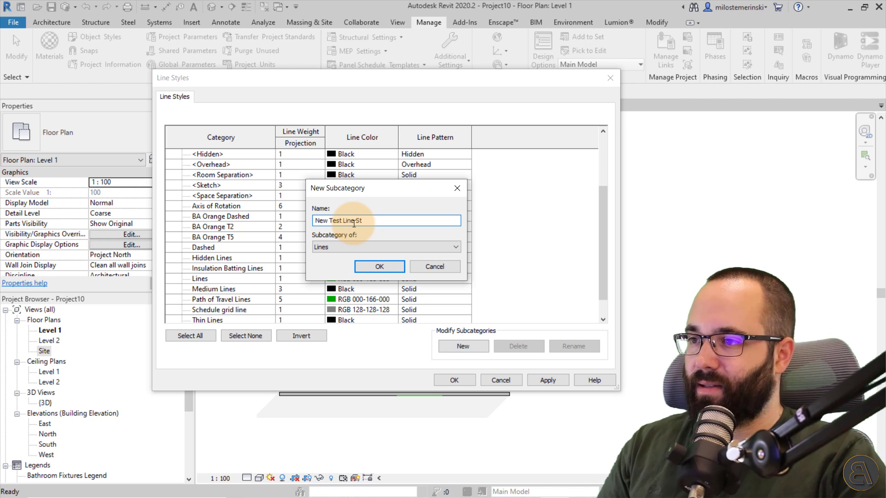
pyautogui.write('yle')
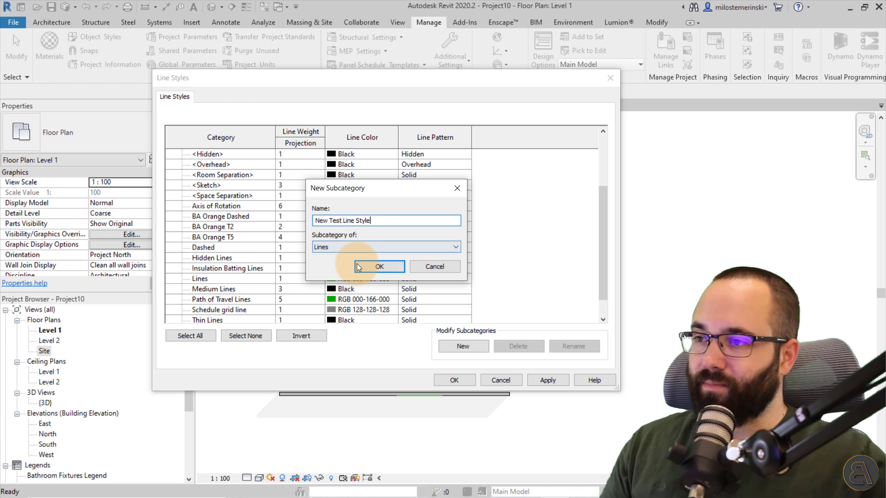
pyautogui.click(353, 248)
pyautogui.click(339, 257)
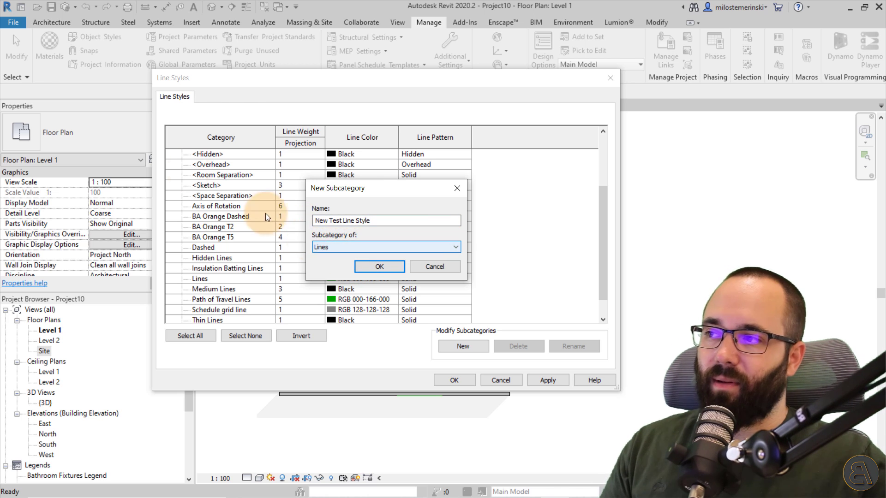
pyautogui.click(375, 266)
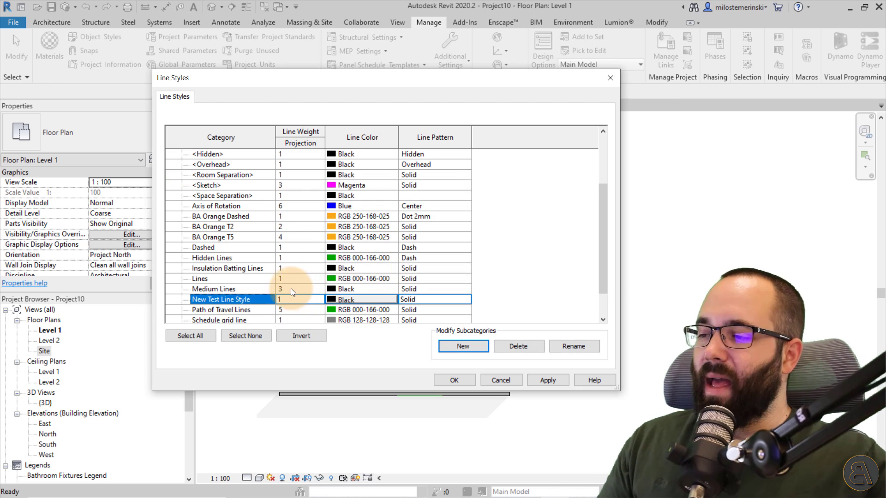
# Step: Give New Test Line Style line weight 10 and a blue colour, RGB 000-128-255
pyautogui.click(295, 299)
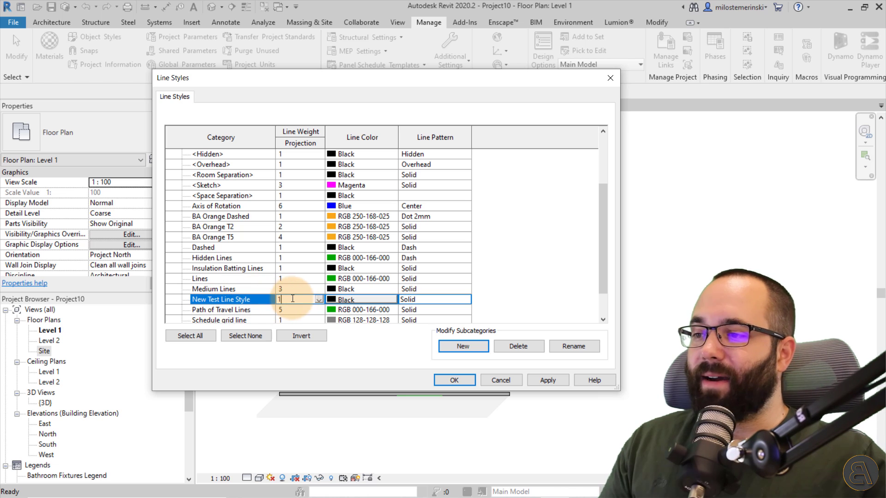
pyautogui.click(319, 299)
pyautogui.moveTo(319, 325); pyautogui.dragTo(278, 328)
pyautogui.click(279, 326)
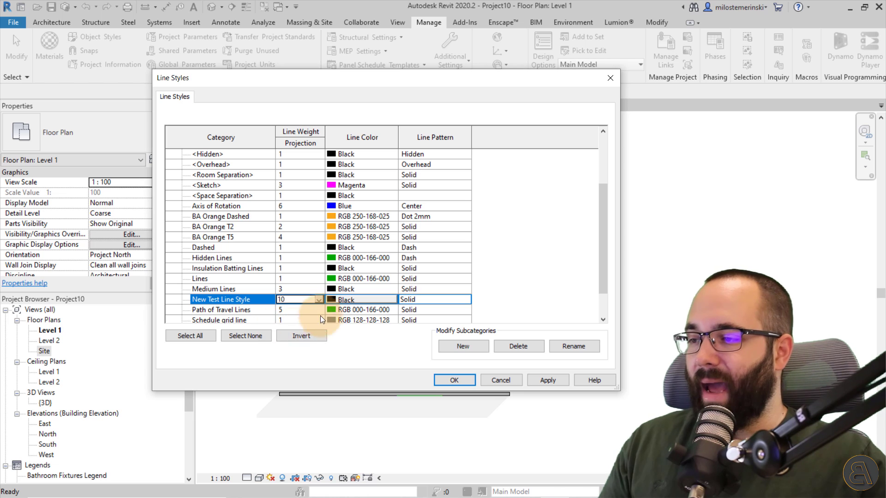
pyautogui.click(334, 300)
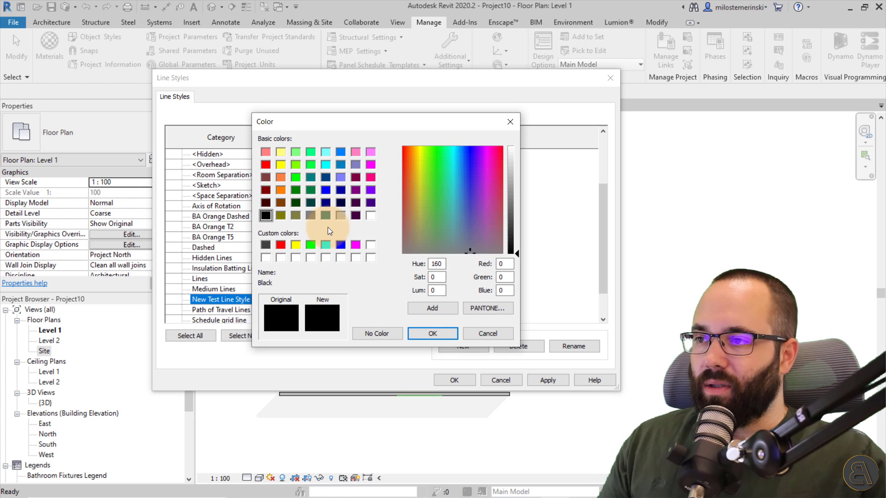
pyautogui.click(338, 152)
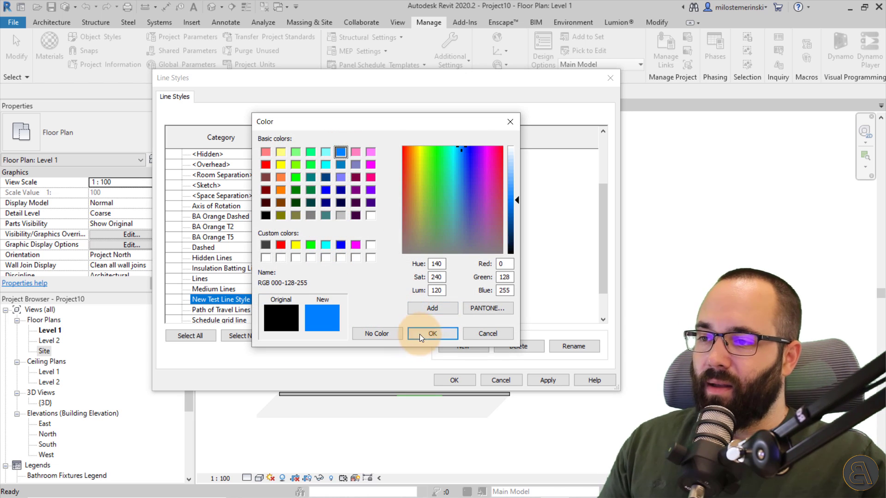
pyautogui.click(420, 333)
# Step: Set its line pattern to Dash dot, then apply and close Line Styles
pyautogui.click(433, 299)
pyautogui.click(465, 299)
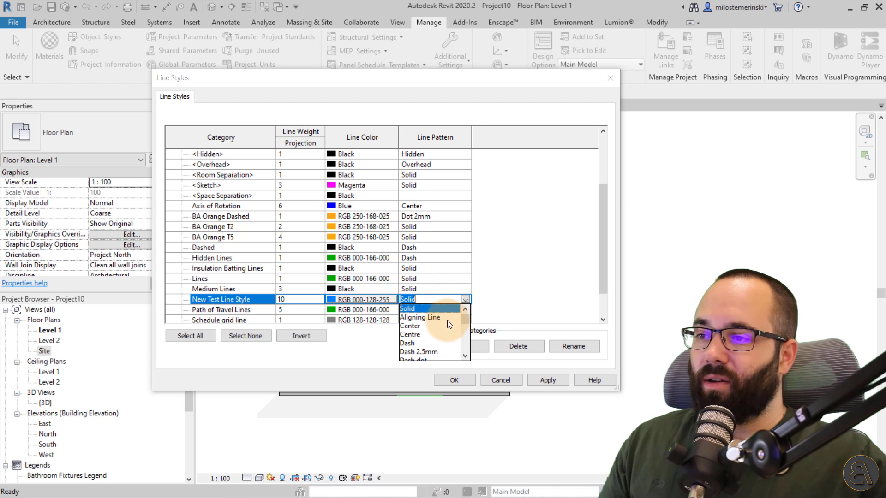
pyautogui.scroll(-1, 417, 328)
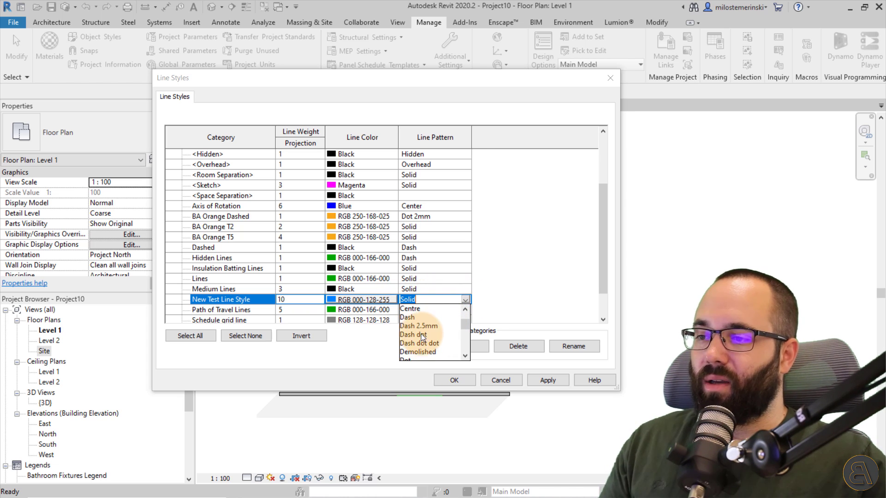
pyautogui.click(421, 334)
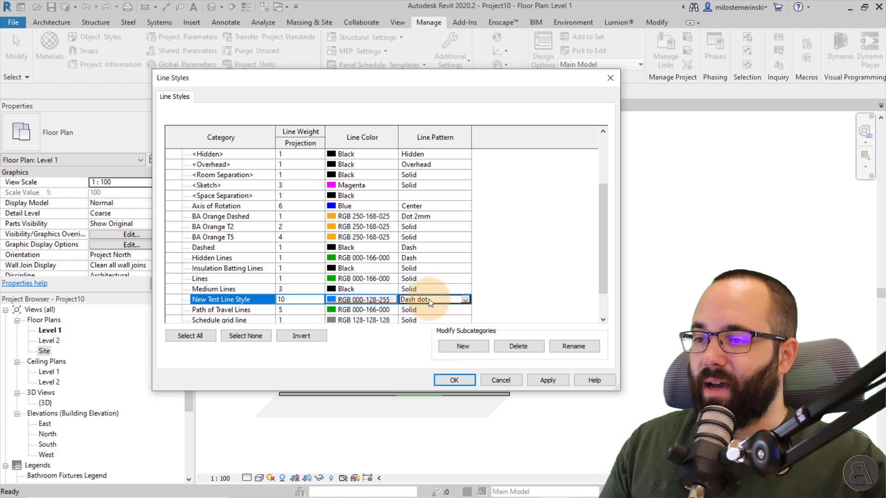
pyautogui.click(538, 380)
pyautogui.click(457, 380)
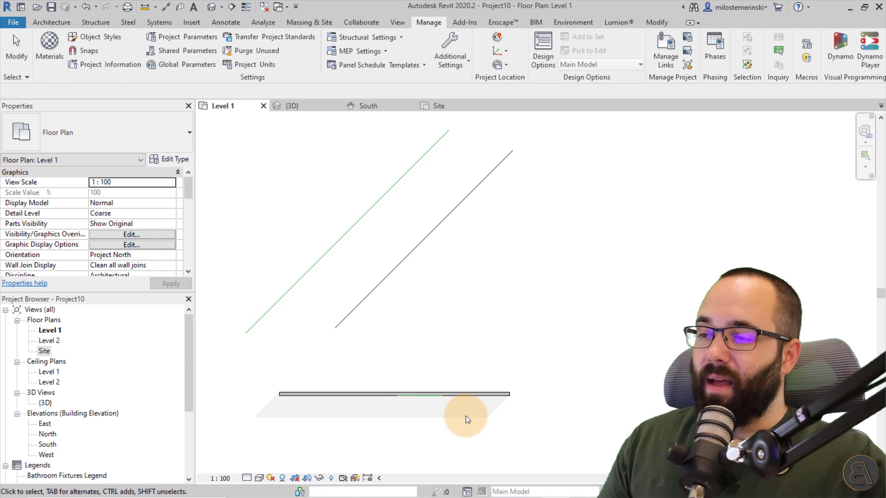
# Step: Assign New Test Line Style to the 1310-long diagonal detail line on Level 1
pyautogui.moveTo(485, 285); pyautogui.dragTo(384, 232)
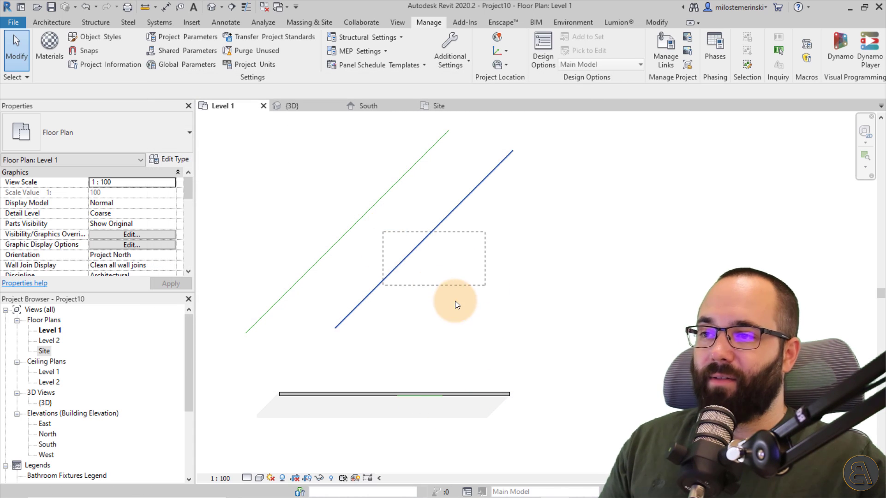
pyautogui.click(481, 54)
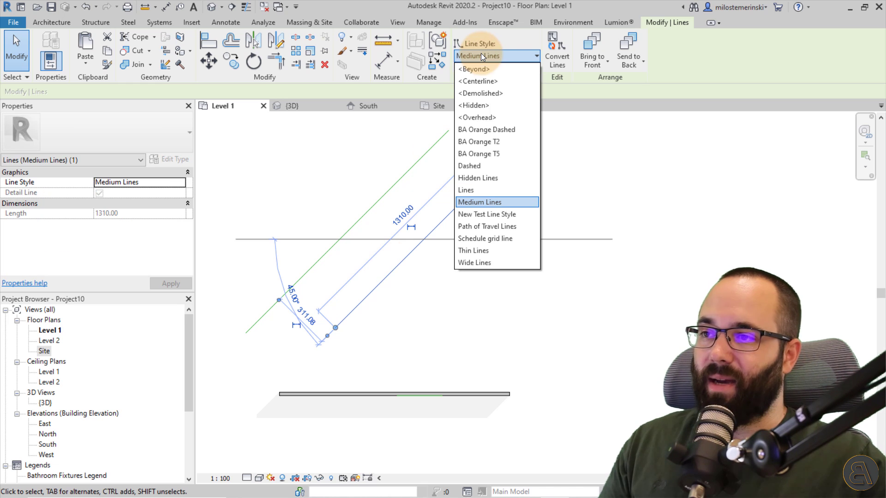
pyautogui.click(496, 216)
pyautogui.click(461, 290)
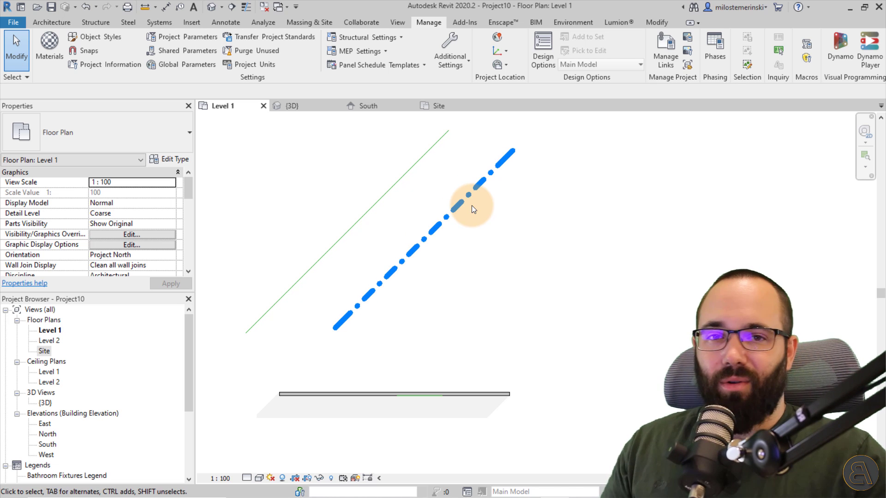
# Step: Change New Test Line Style's line weight from 10 to 6 and apply it
pyautogui.click(455, 72)
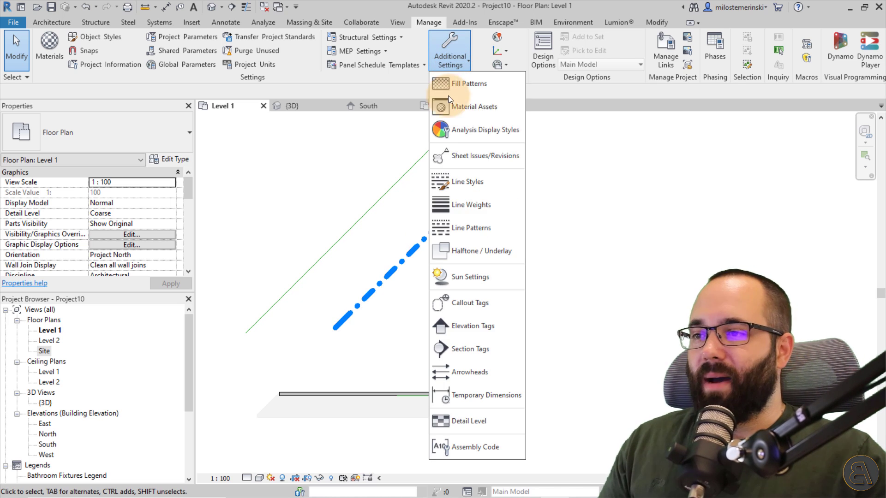
pyautogui.click(468, 183)
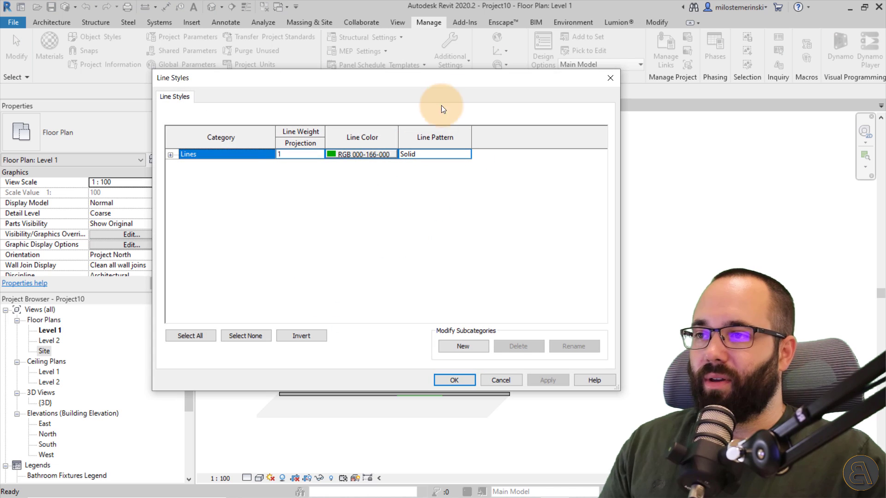
pyautogui.click(171, 156)
pyautogui.moveTo(383, 79)
pyautogui.mouseDown()
pyautogui.moveTo(359, 85)
pyautogui.moveTo(185, 204)
pyautogui.moveTo(256, 98)
pyautogui.mouseUp()
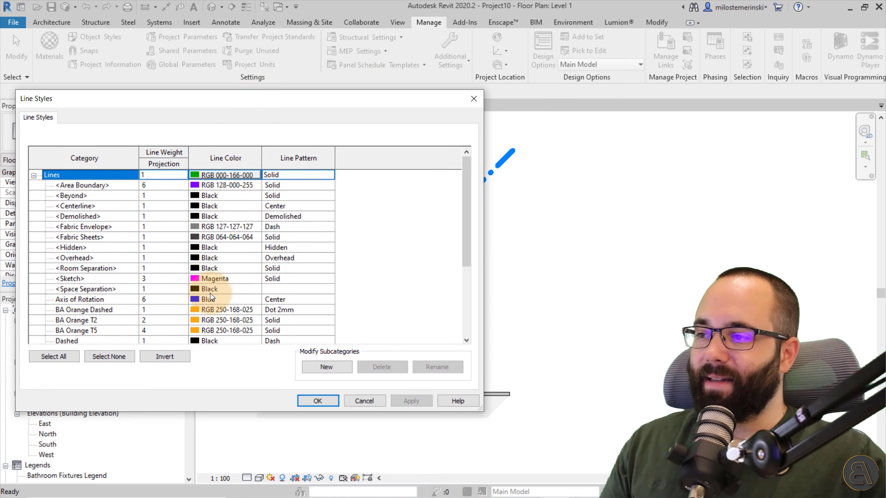
pyautogui.scroll(-4, 209, 292)
pyautogui.click(167, 290)
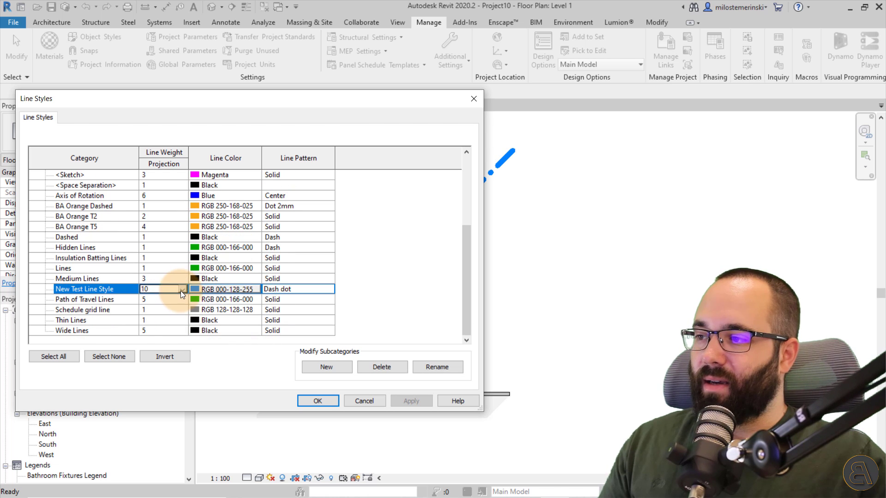
pyautogui.click(183, 289)
pyautogui.scroll(2, 155, 320)
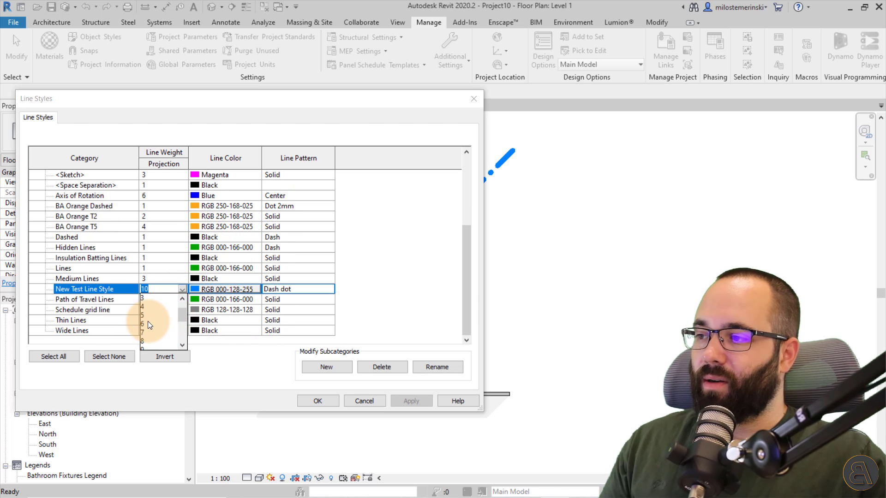
pyautogui.click(149, 321)
pyautogui.click(406, 401)
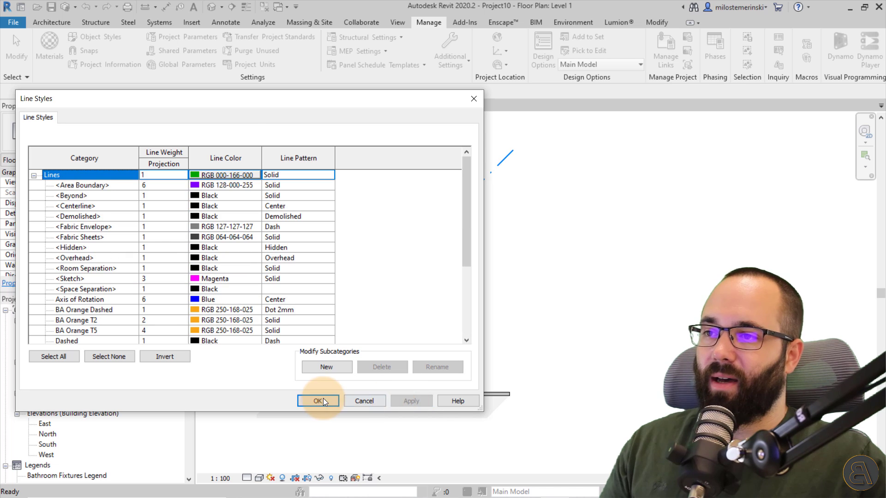
pyautogui.click(317, 401)
# Step: Switch from the Level 1 plan to the {3D} view framing the wall and its lines
pyautogui.scroll(2, 424, 231)
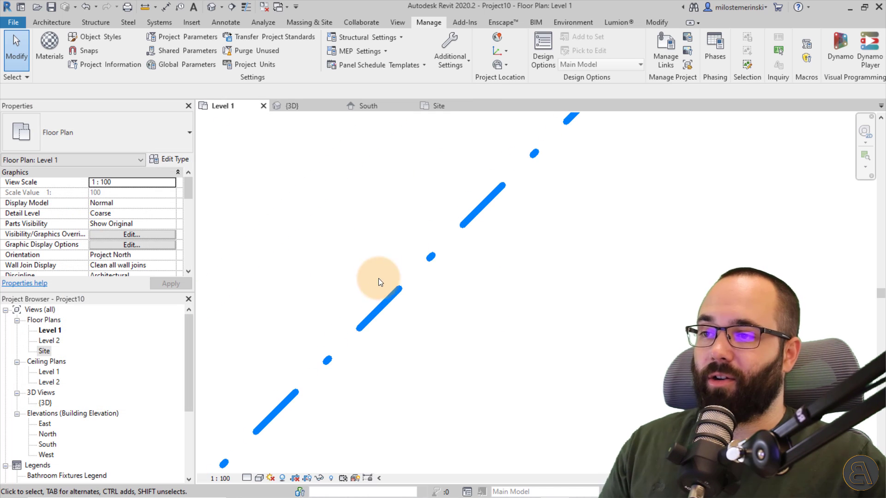
pyautogui.scroll(-4, 375, 306)
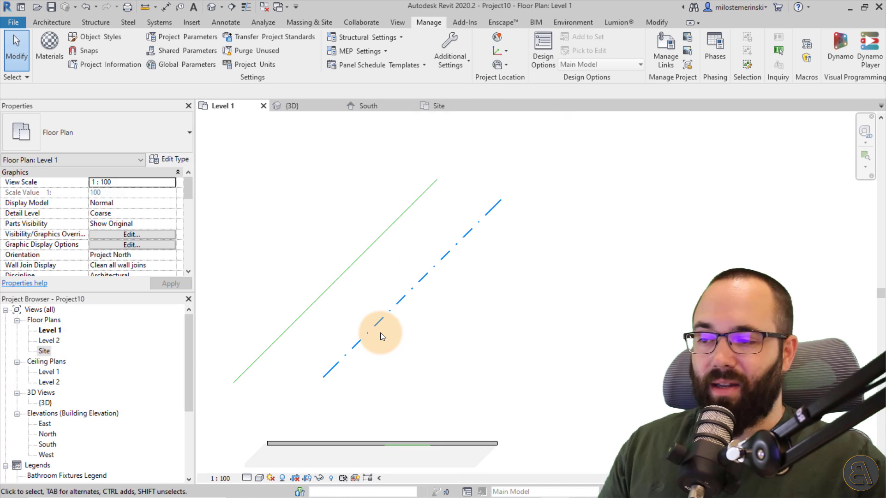
pyautogui.scroll(2, 381, 322)
pyautogui.scroll(-2, 424, 319)
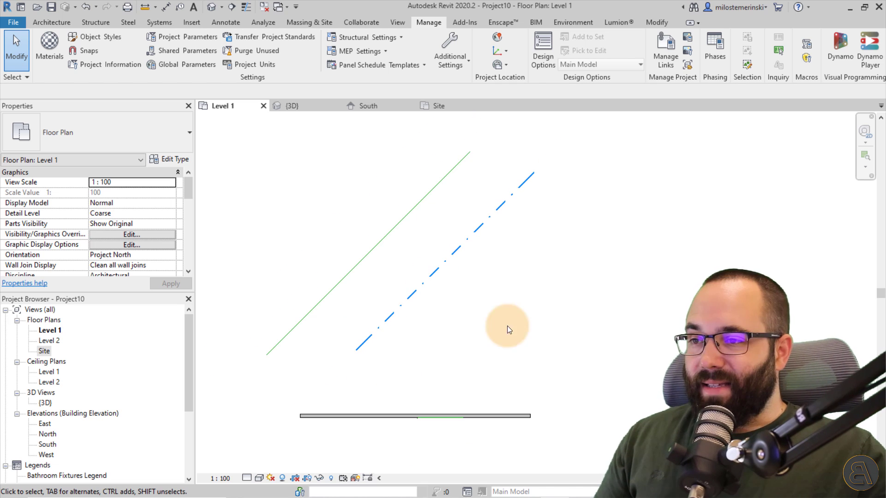
pyautogui.moveTo(471, 351); pyautogui.dragTo(426, 343, button='middle')
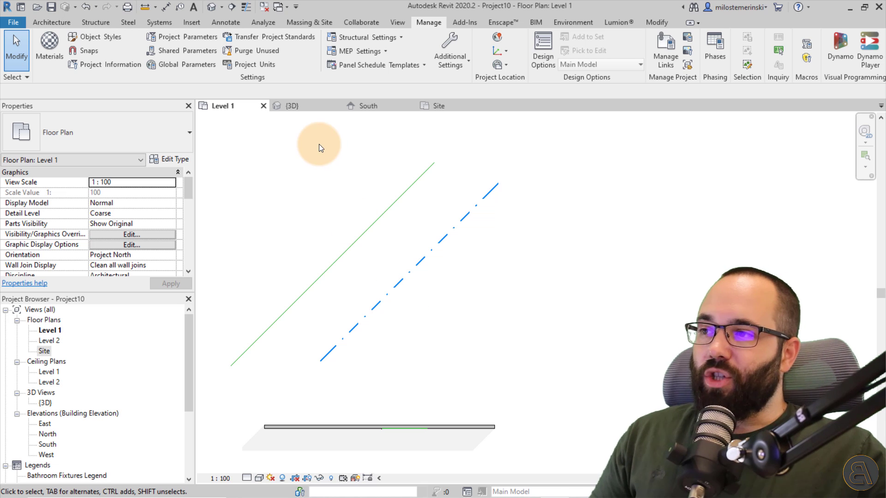
pyautogui.click(301, 110)
pyautogui.moveTo(284, 146); pyautogui.dragTo(284, 155, button='middle')
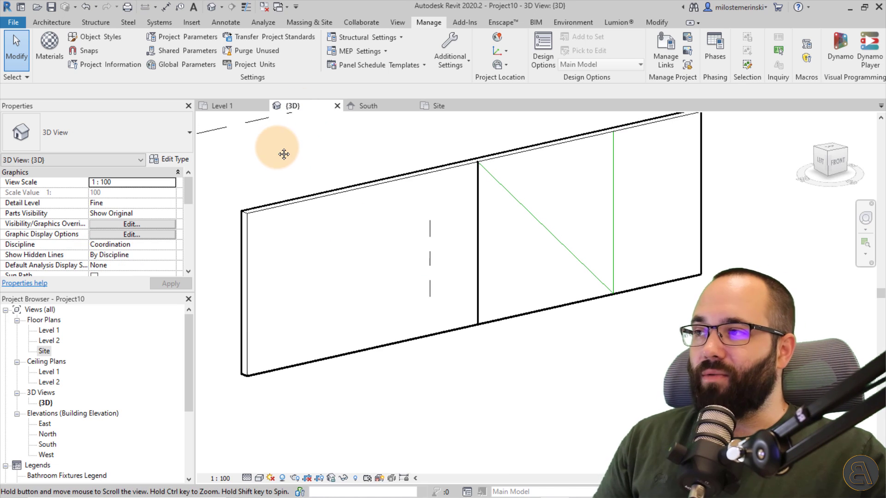
pyautogui.click(236, 23)
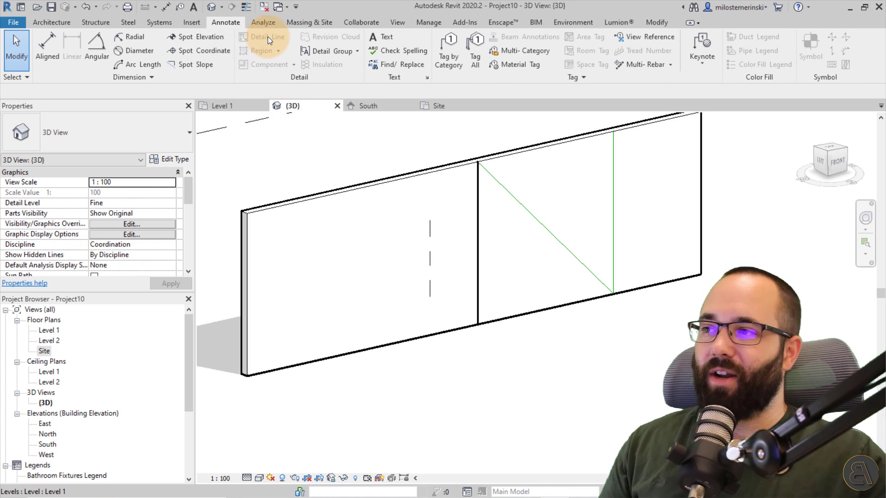
pyautogui.click(52, 22)
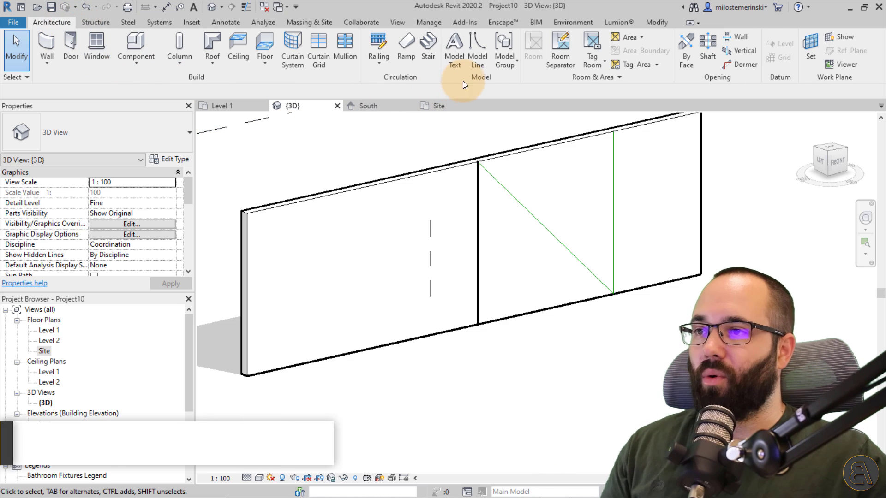